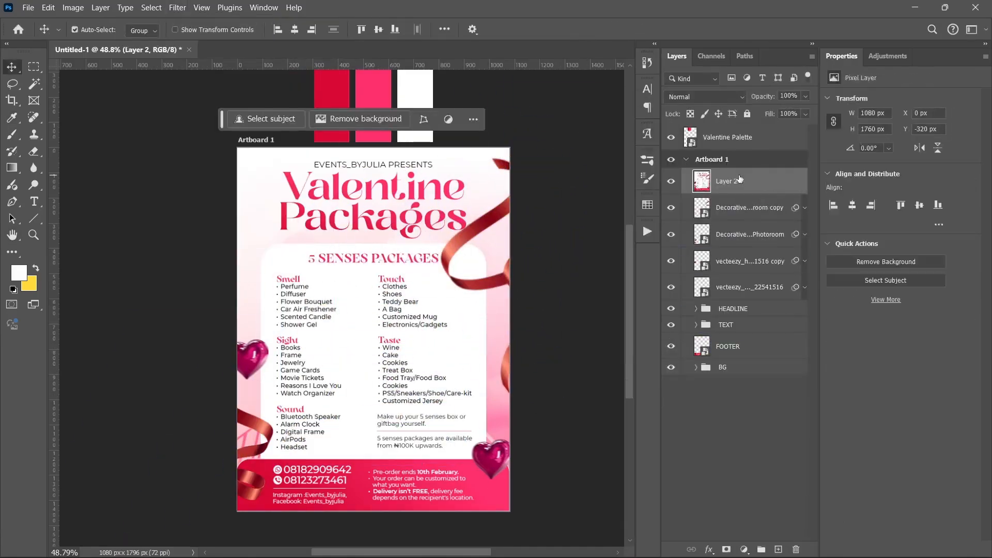
pyautogui.click(747, 403)
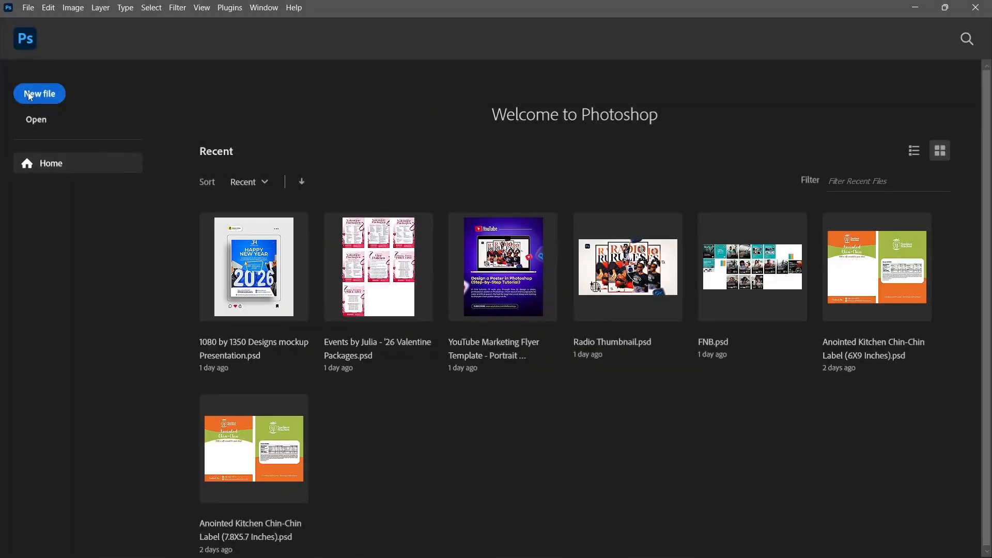
# Create a new 1080 x 1440 px document at 72 ppi with an artboard and transparent background from the recent presets
pyautogui.click(30, 97)
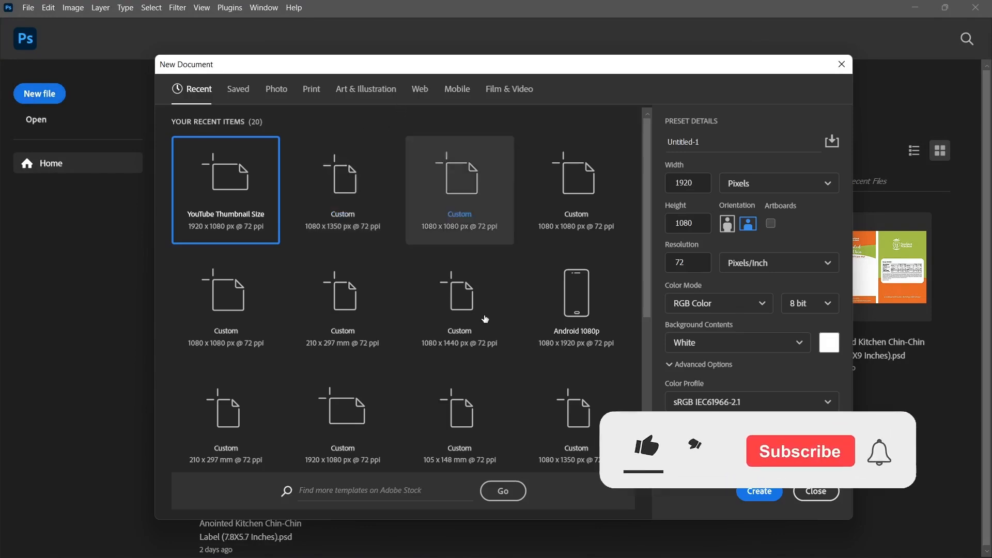
pyautogui.click(451, 327)
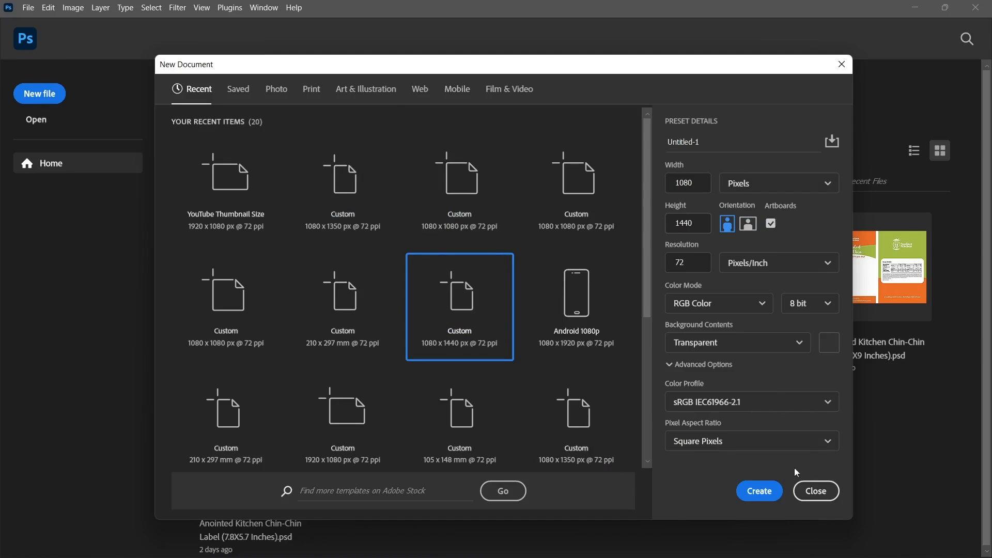
pyautogui.click(762, 495)
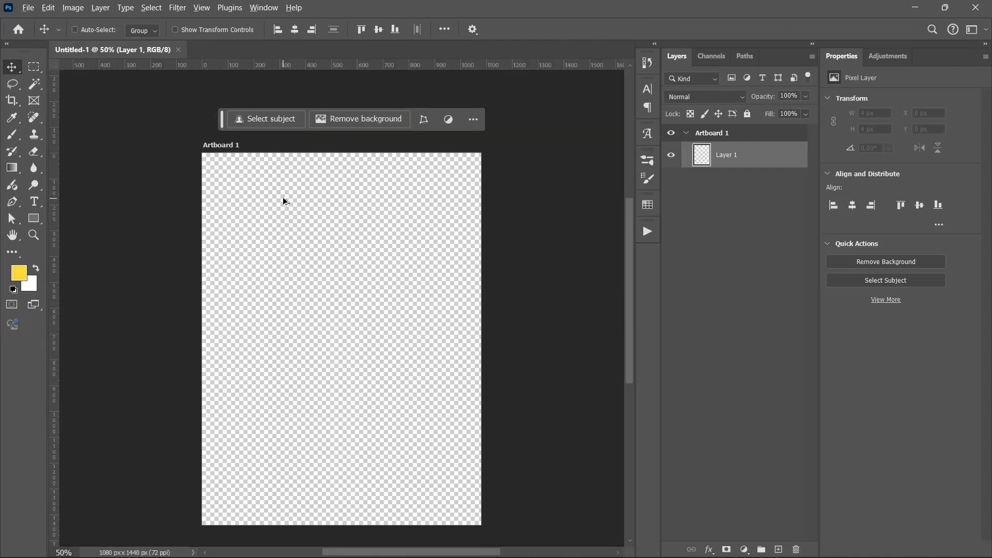
# Place the Valentine Palette image from the Valentine Assets folder and position it just above the artboard
pyautogui.click(383, 542)
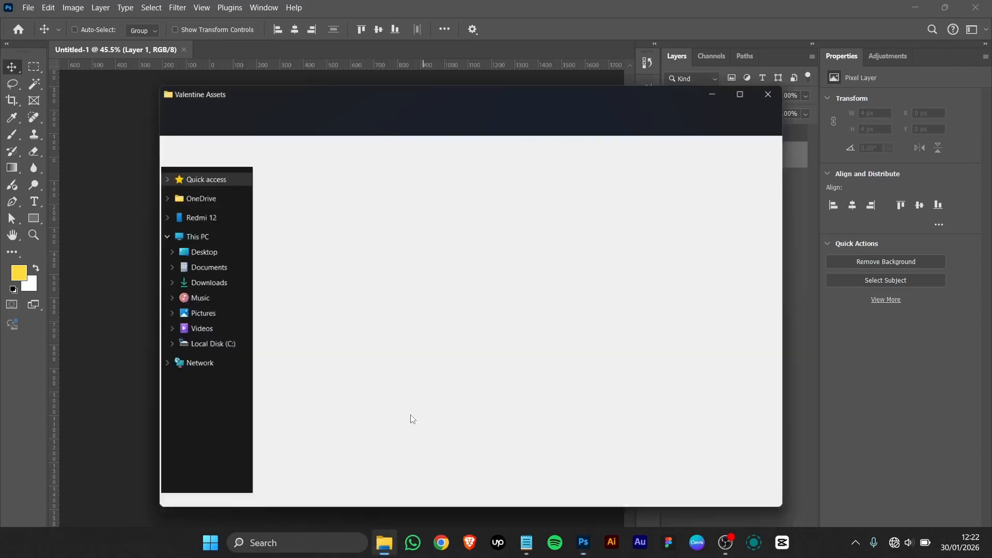
pyautogui.click(297, 315)
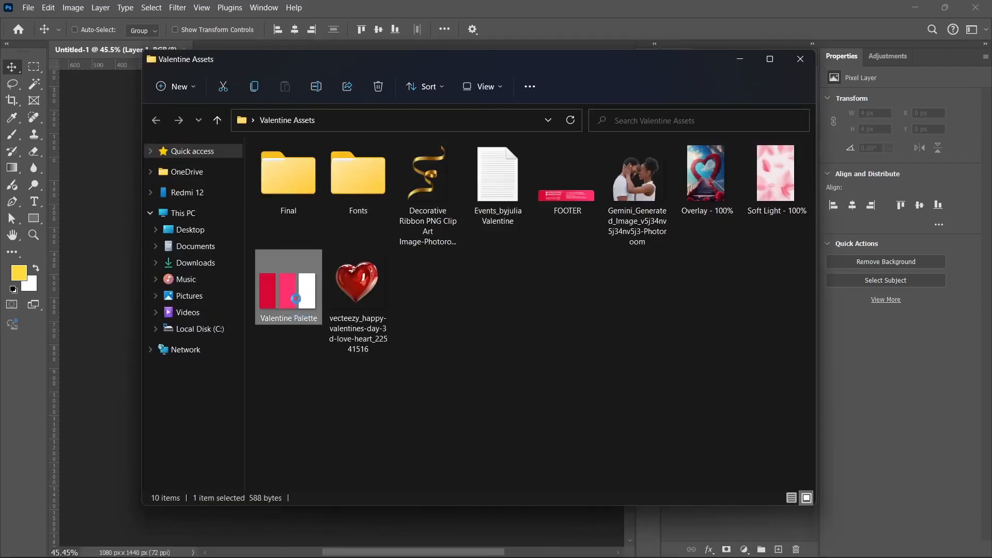
pyautogui.moveTo(298, 304); pyautogui.dragTo(348, 268)
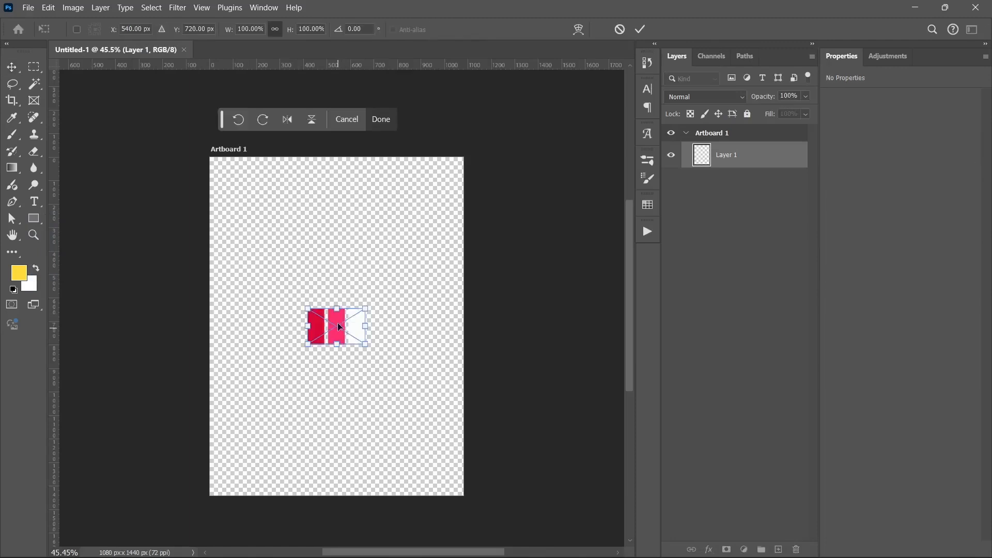
pyautogui.moveTo(337, 308); pyautogui.dragTo(340, 95)
pyautogui.press('Return')
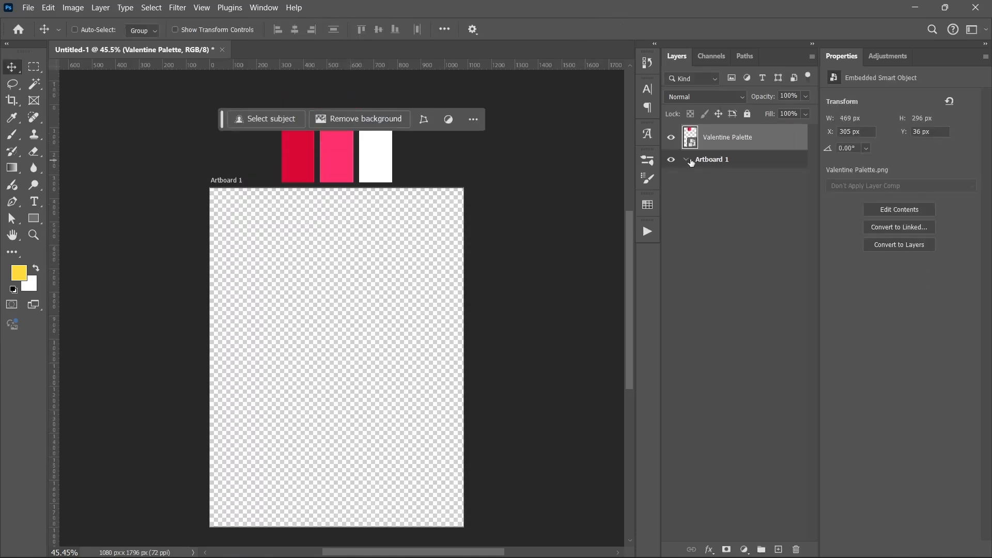
pyautogui.click(691, 160)
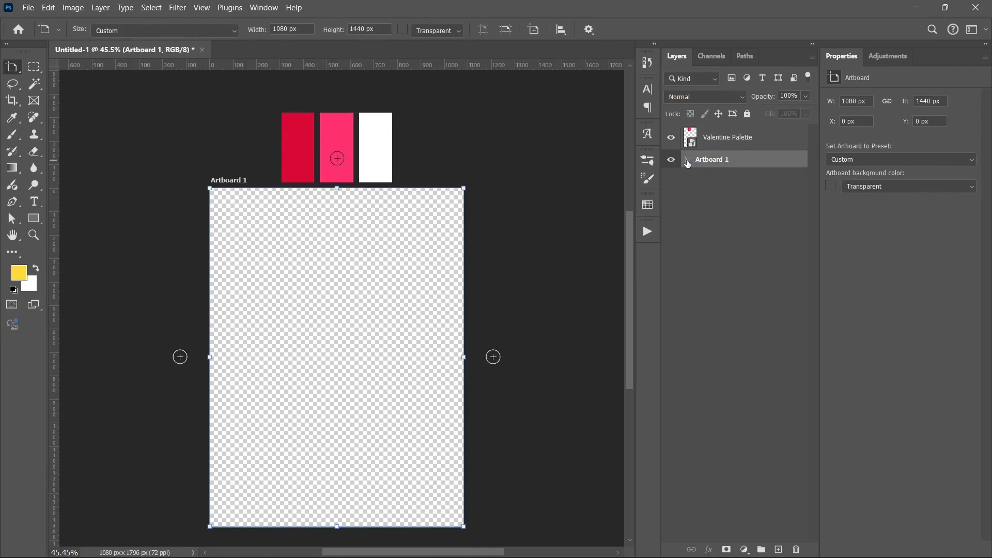
pyautogui.click(778, 549)
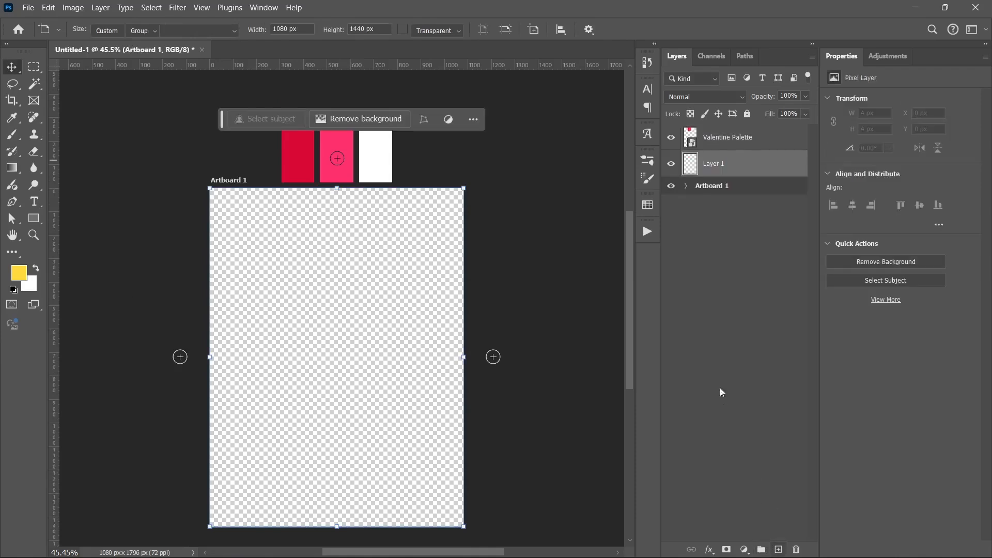
pyautogui.moveTo(697, 173); pyautogui.dragTo(704, 186)
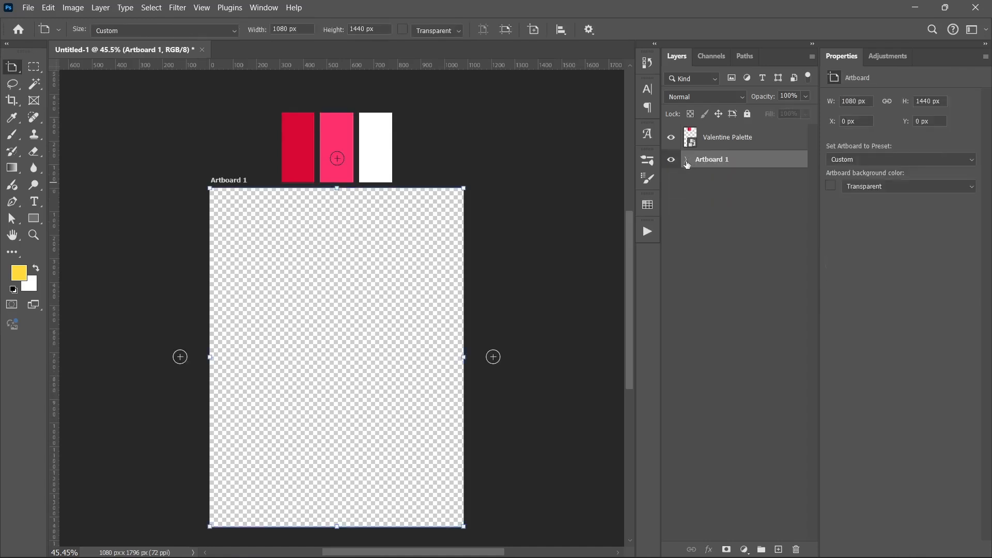
# Add a Gradient fill layer at Layer 1 inside Artboard 1
pyautogui.click(685, 159)
pyautogui.click(710, 181)
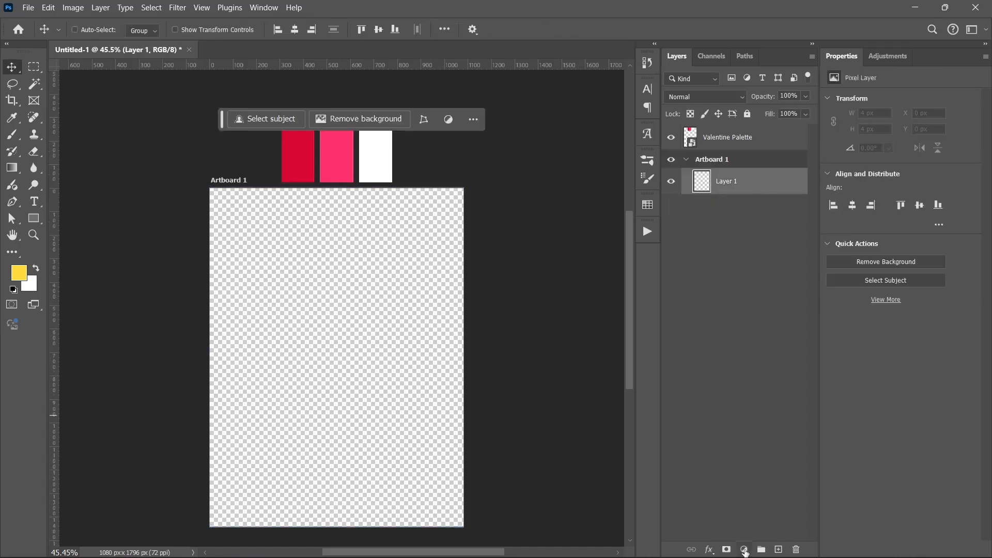
pyautogui.click(744, 550)
pyautogui.click(744, 336)
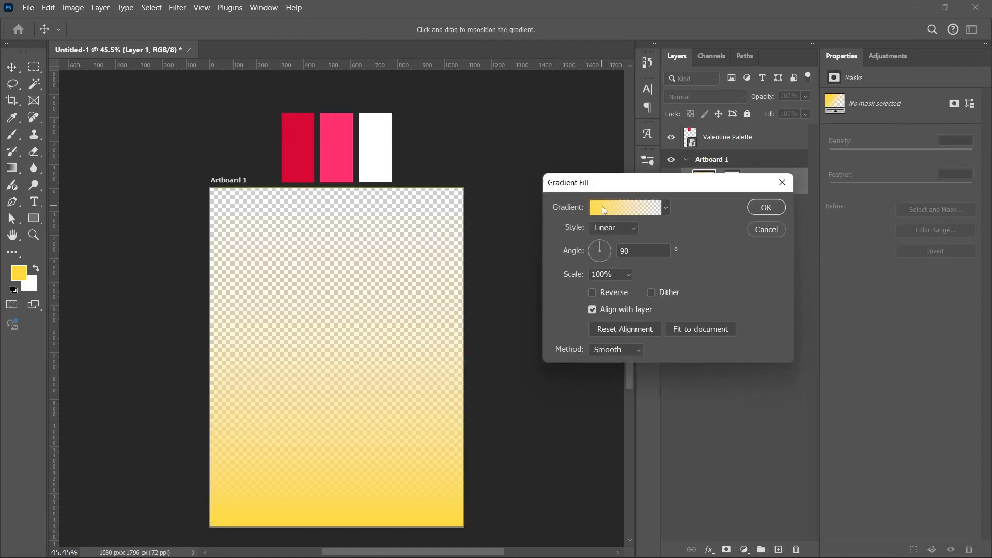
# Set the gradient's starting colour stop to the pink ff306d sampled from the middle palette swatch
pyautogui.click(602, 206)
pyautogui.click(603, 368)
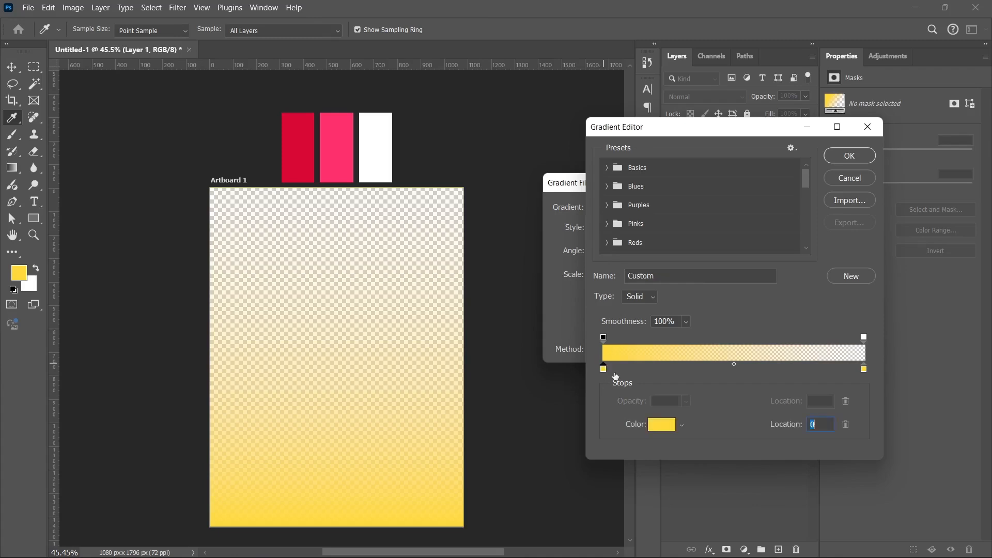
pyautogui.click(651, 425)
pyautogui.click(341, 147)
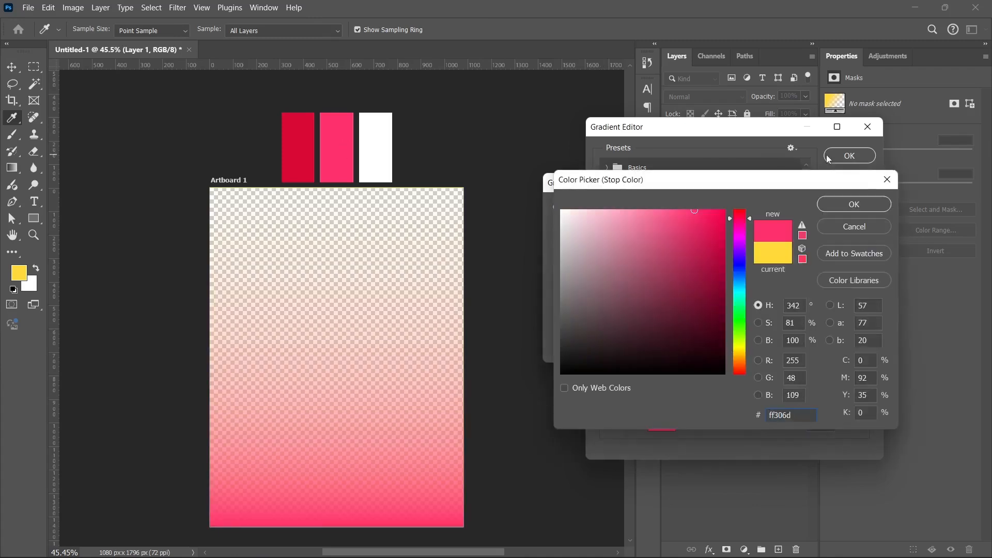
pyautogui.click(845, 203)
# Set the gradient's end colour stop to the white ffffff sampled from the palette
pyautogui.click(863, 368)
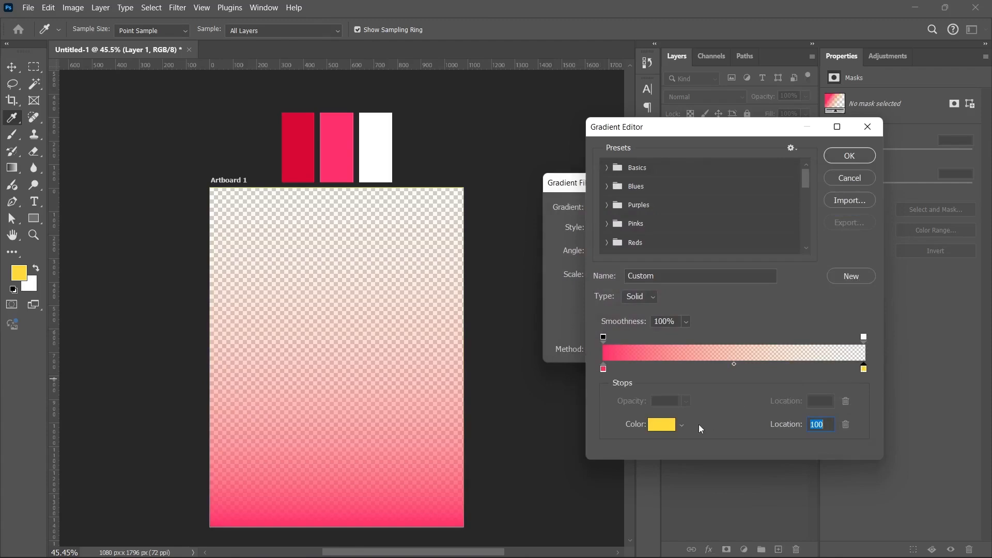
pyautogui.click(654, 425)
pyautogui.click(375, 147)
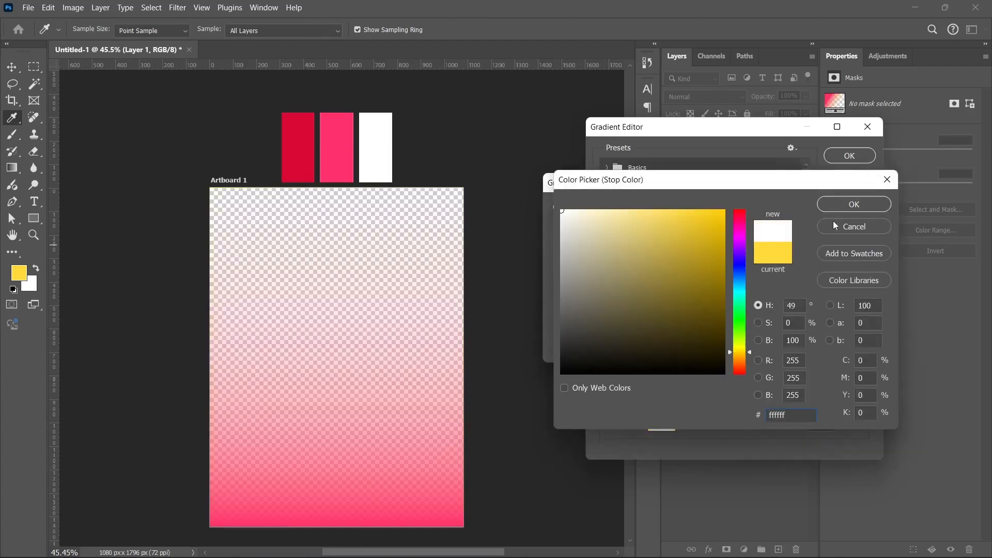
pyautogui.click(841, 204)
# Make the gradient's end opacity stop fully opaque and accept the edited gradient
pyautogui.click(863, 338)
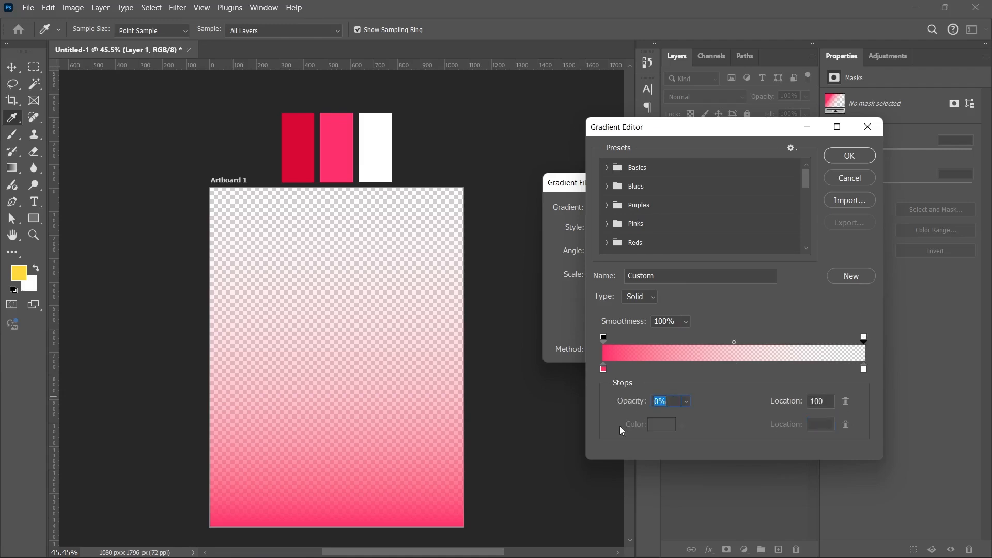
pyautogui.moveTo(647, 407); pyautogui.dragTo(889, 87)
pyautogui.click(858, 155)
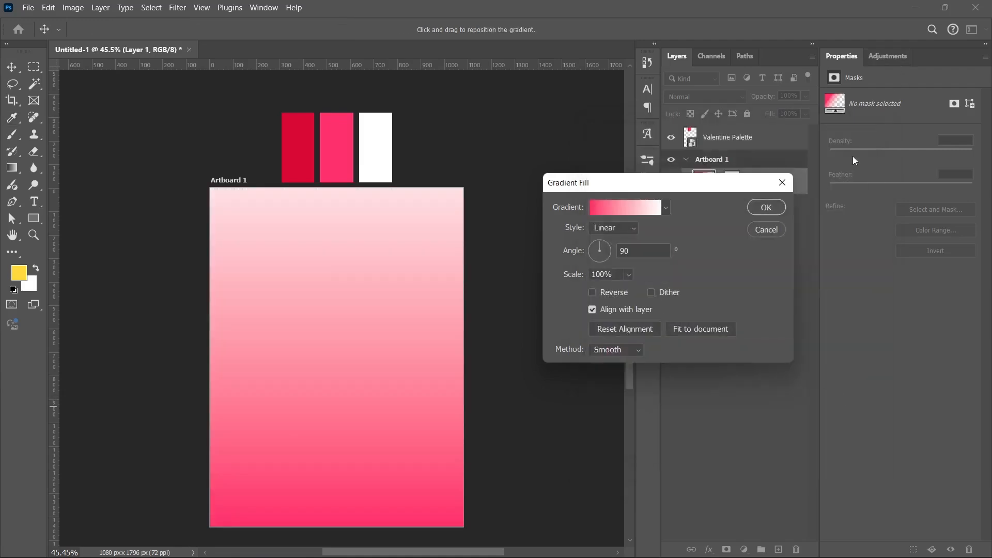
# Shift the linear gradient downward on the artboard so white covers more of its upper area, and apply the fill
pyautogui.click(618, 207)
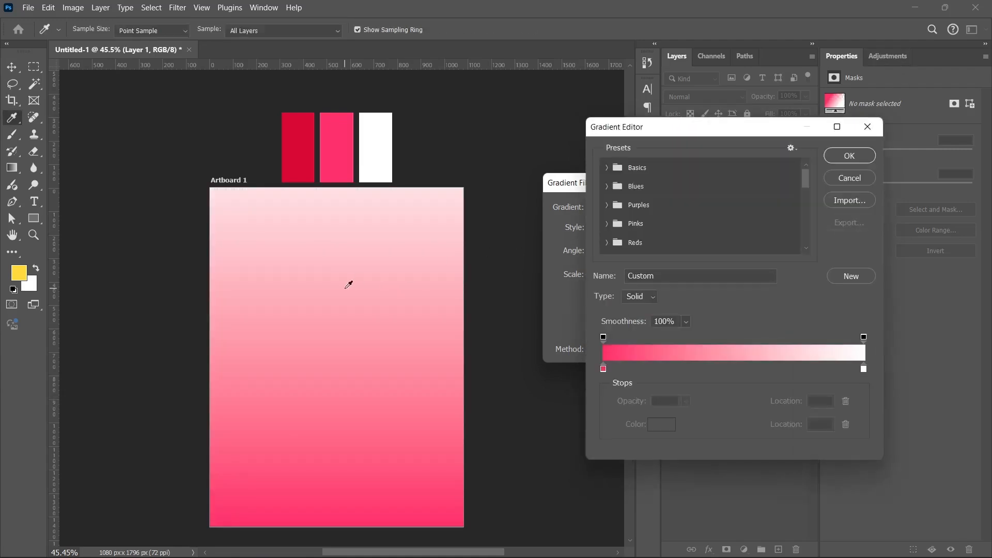
pyautogui.press('Return')
pyautogui.moveTo(365, 328); pyautogui.dragTo(359, 401)
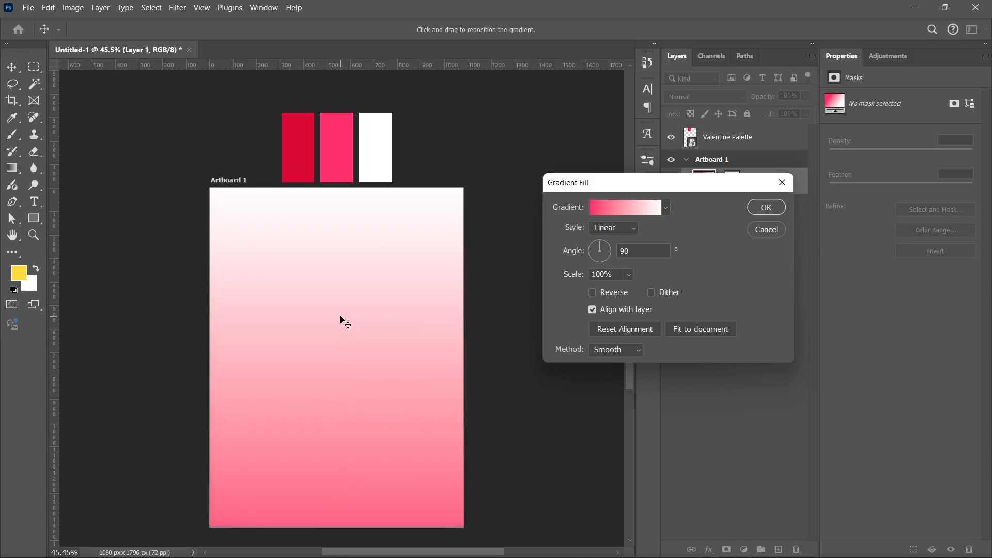
pyautogui.click(766, 207)
# Place the Soft Light - 100% petal image, scaled to 146.74% to span the artboard width, and blend it as Soft Light
pyautogui.click(384, 542)
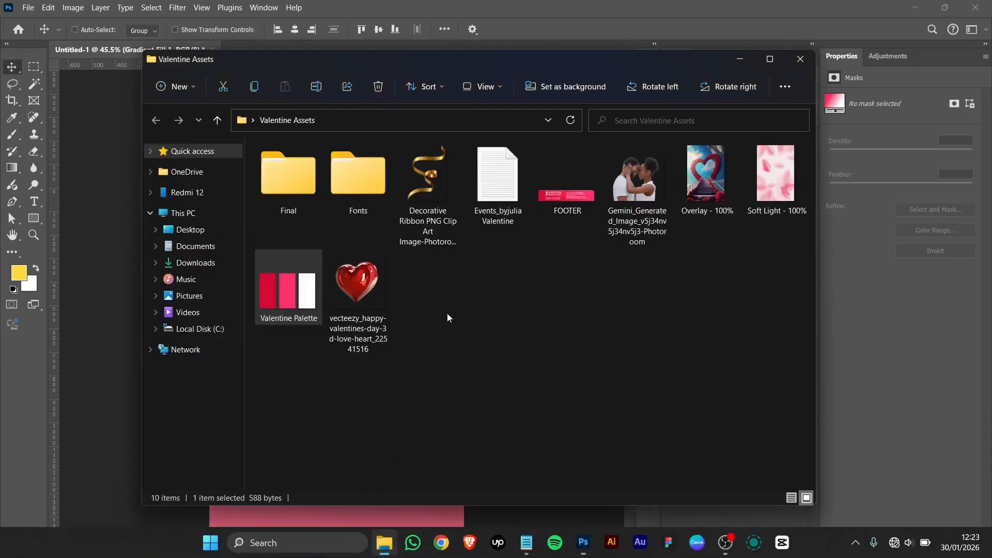
pyautogui.click(772, 166)
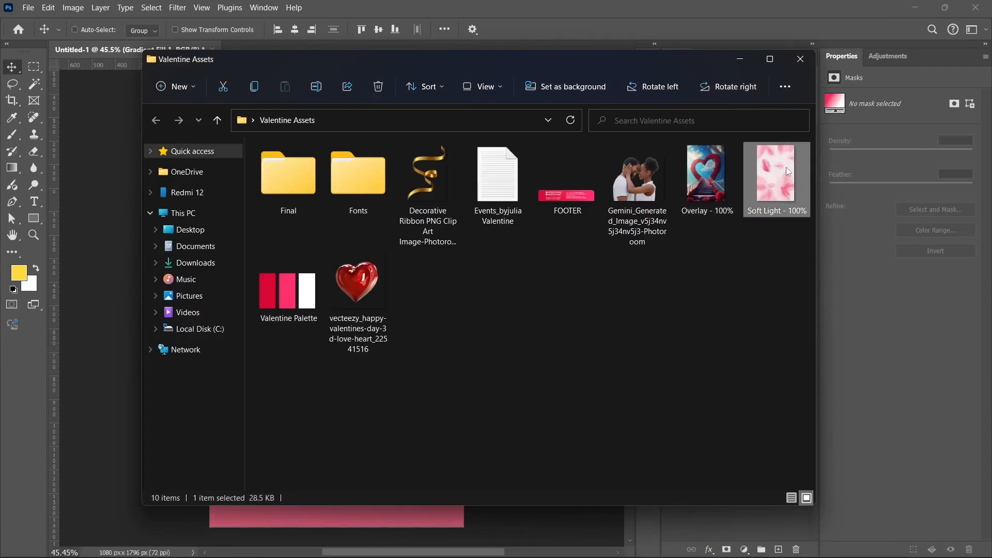
pyautogui.moveTo(777, 190); pyautogui.dragTo(115, 342)
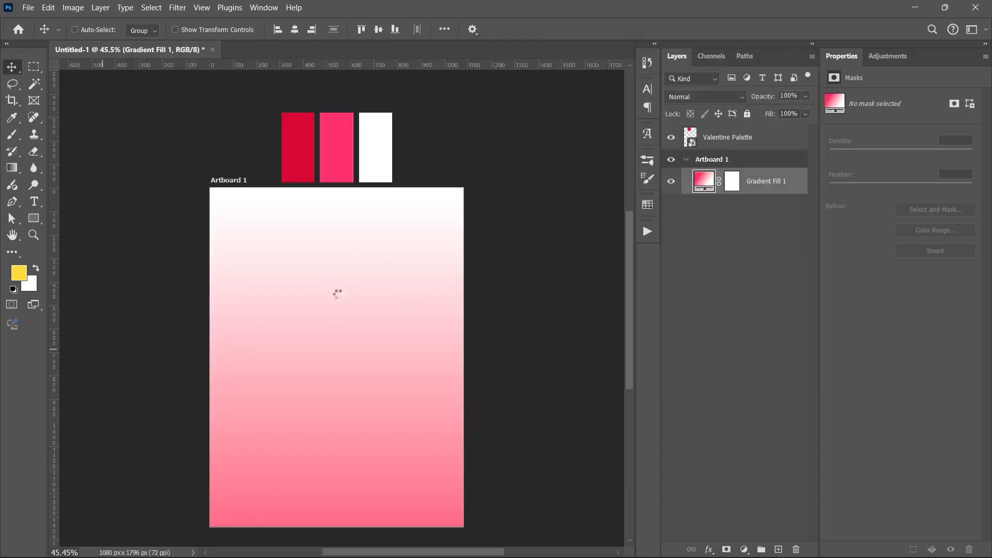
pyautogui.moveTo(422, 362); pyautogui.dragTo(466, 343)
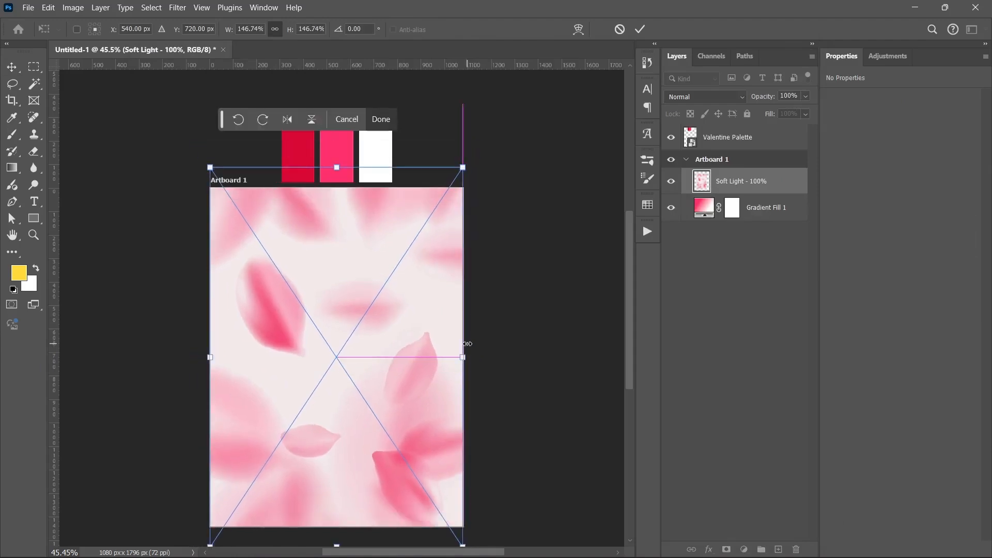
pyautogui.press('Return')
pyautogui.click(703, 95)
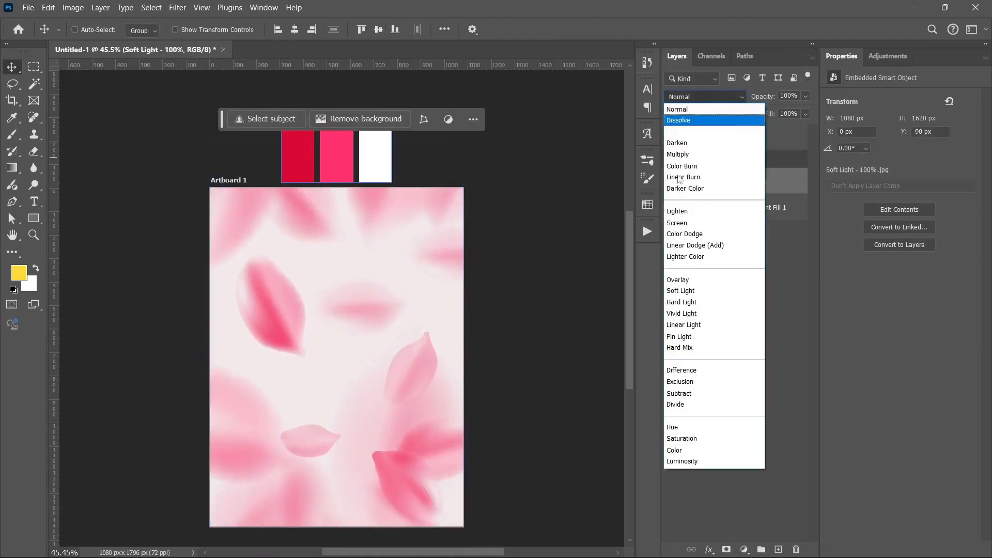
pyautogui.click(679, 292)
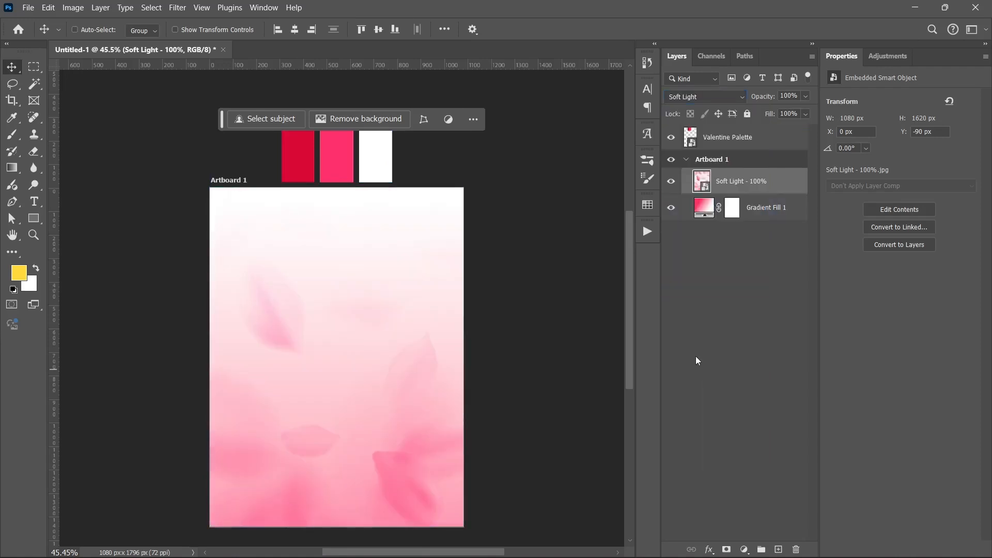
# Create a Soft Light layer filled with 50% gray directly above Gradient Fill 1 and convert it to a smart object
pyautogui.click(762, 217)
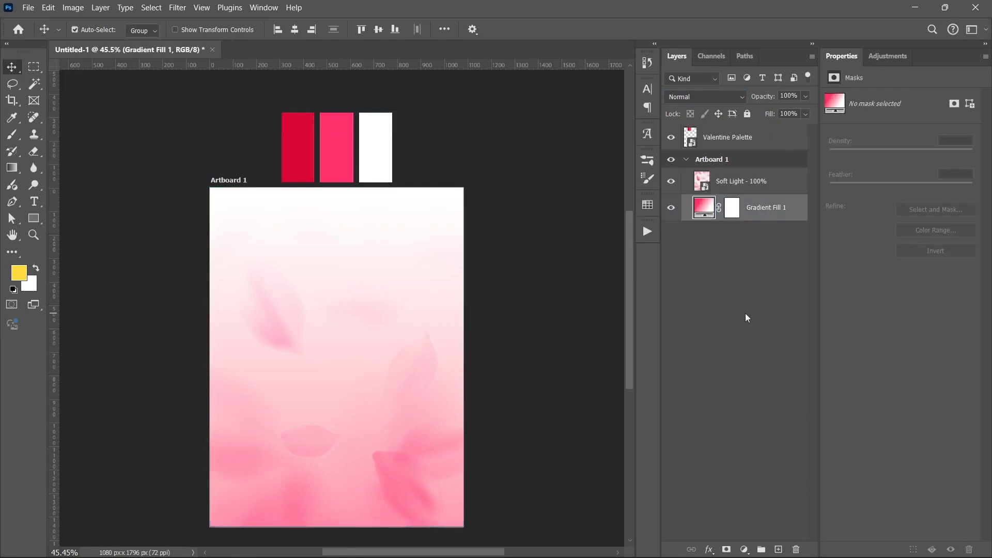
pyautogui.hotkey('ctrl', 'shift', 'n')
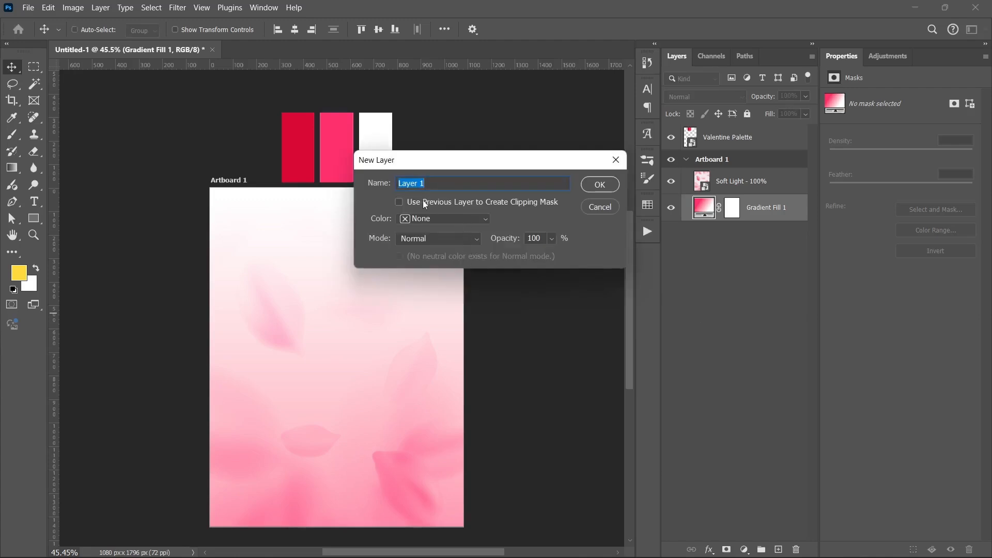
pyautogui.moveTo(479, 164); pyautogui.dragTo(457, 164)
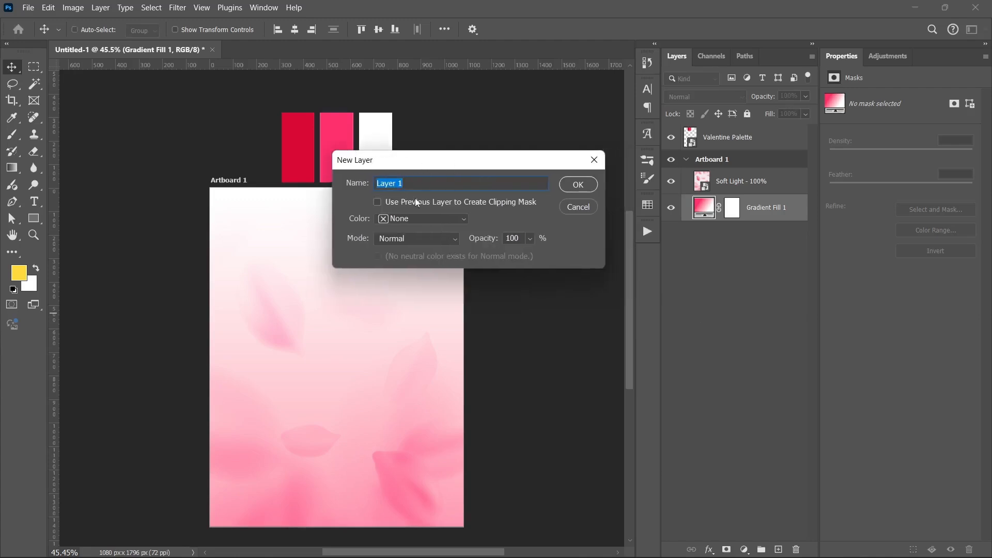
pyautogui.click(378, 238)
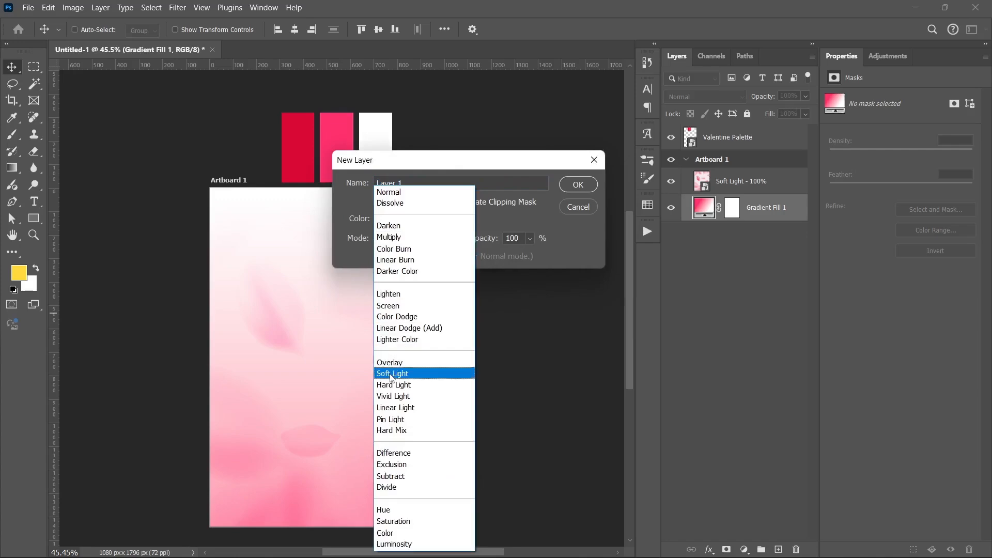
pyautogui.click(389, 373)
pyautogui.click(577, 184)
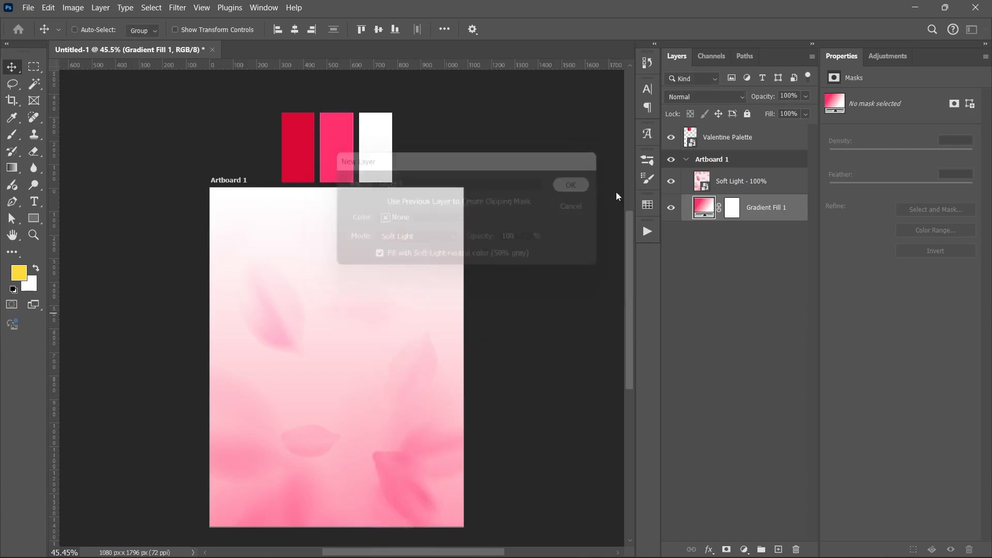
pyautogui.rightClick(711, 209)
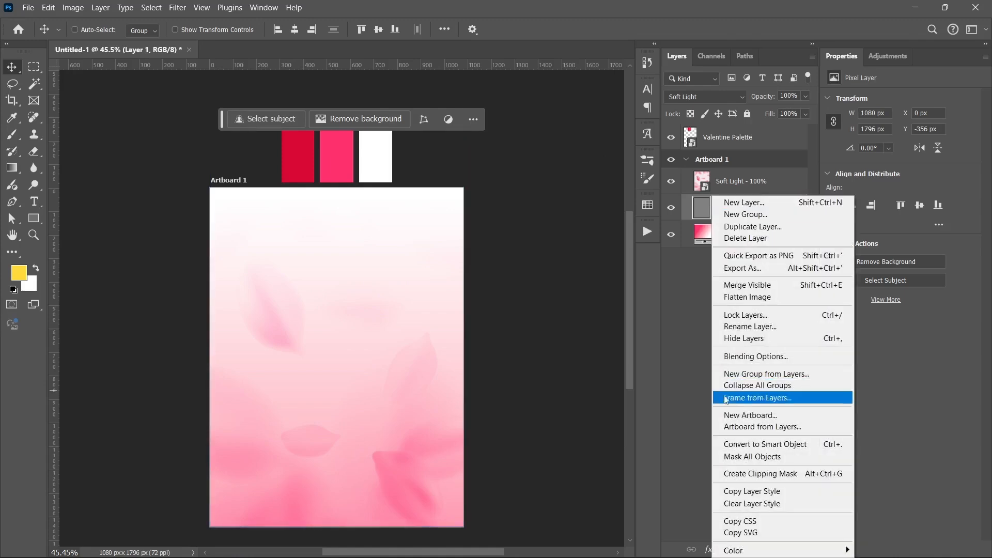
pyautogui.click(759, 444)
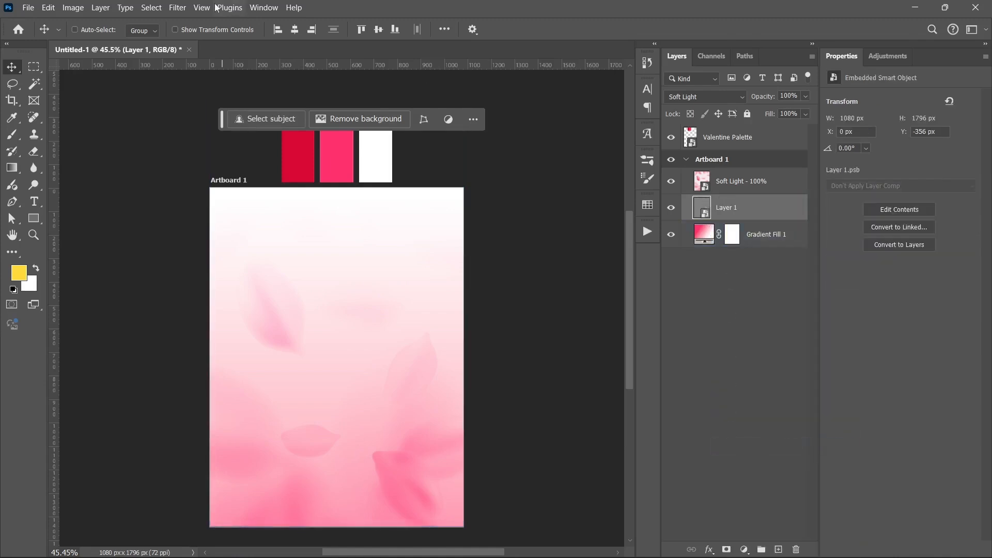
# Add 7% uniform monochromatic noise to the gray Layer 1 smart object and collapse its filter list
pyautogui.click(177, 7)
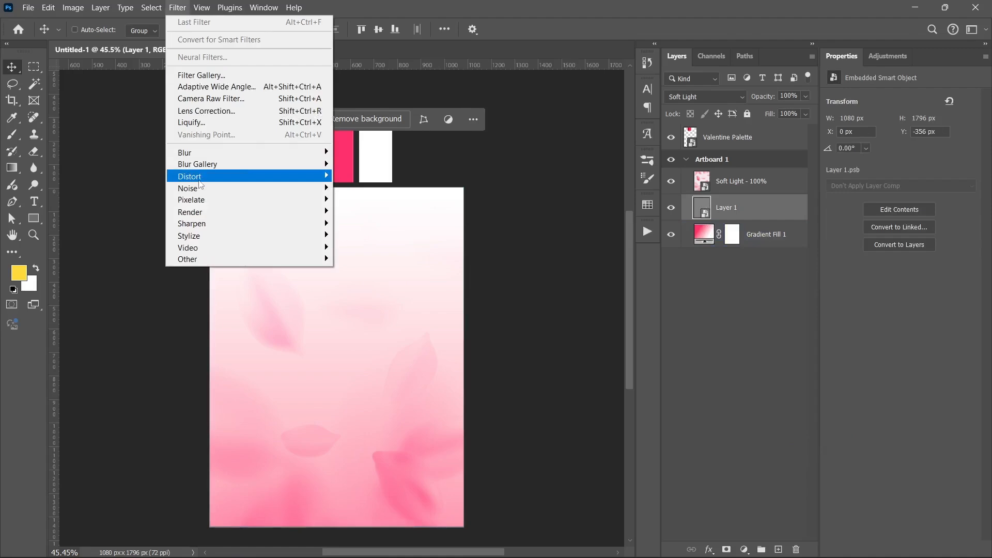
pyautogui.moveTo(265, 189)
pyautogui.click(347, 187)
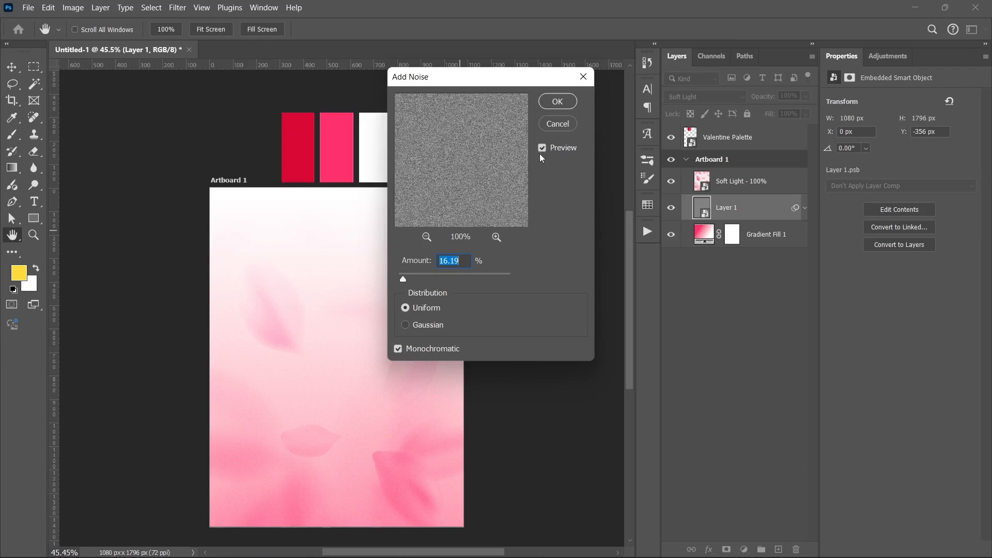
pyautogui.write('7')
pyautogui.click(546, 103)
pyautogui.press('v')
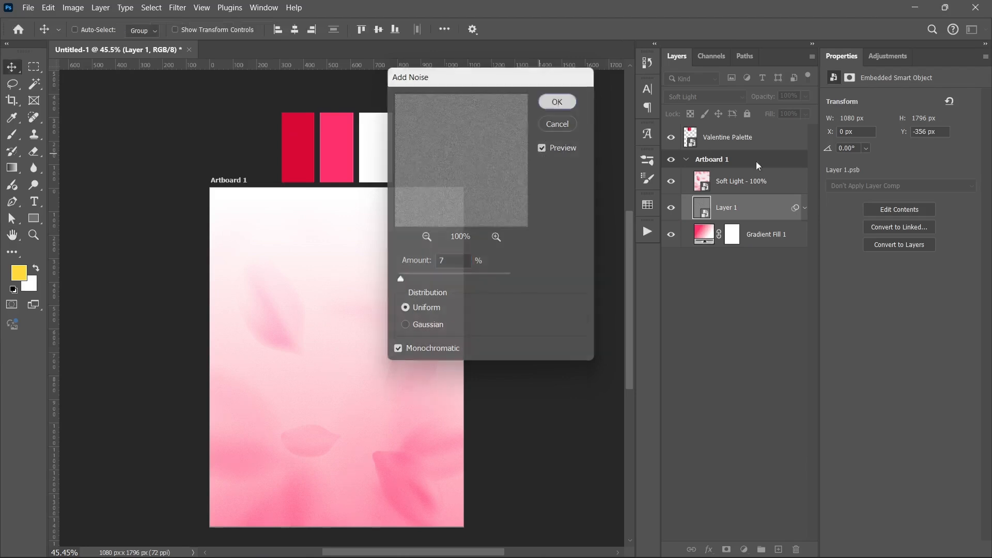
pyautogui.click(805, 207)
# Place the Overlay - 100% image above the Soft Light - 100% layer, scaled to 168.75% to span the artboard width
pyautogui.click(785, 182)
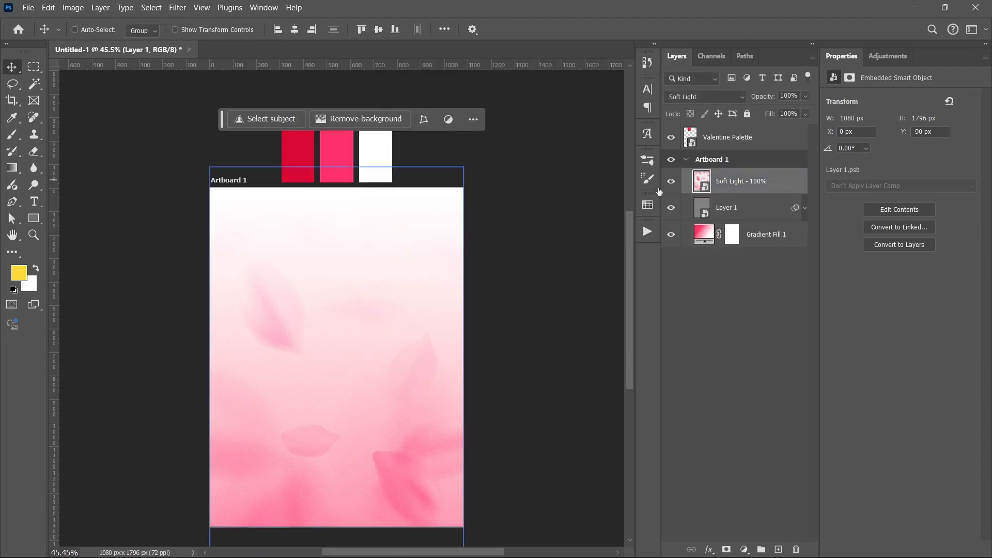
pyautogui.click(384, 542)
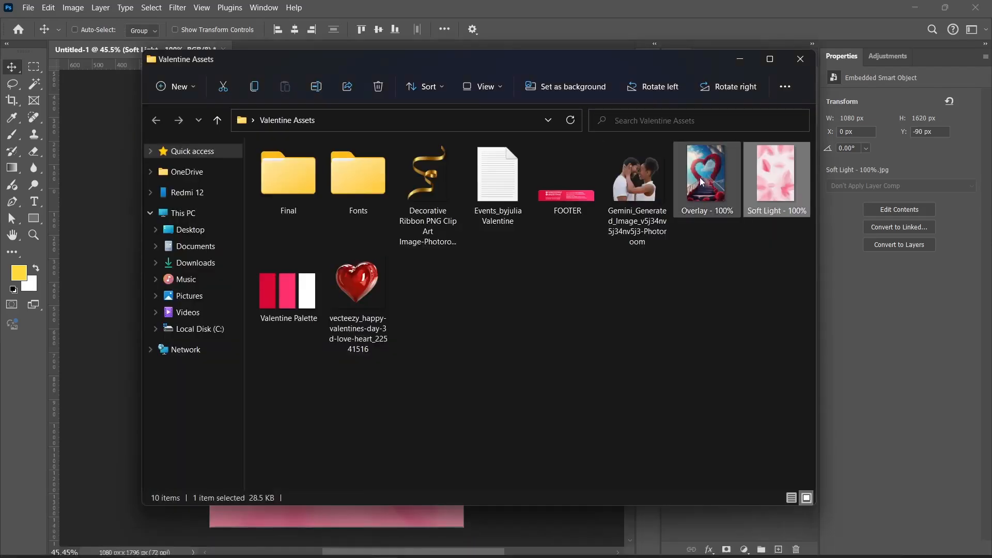
pyautogui.click(711, 209)
pyautogui.moveTo(711, 186); pyautogui.dragTo(124, 356)
pyautogui.moveTo(412, 356); pyautogui.dragTo(464, 354)
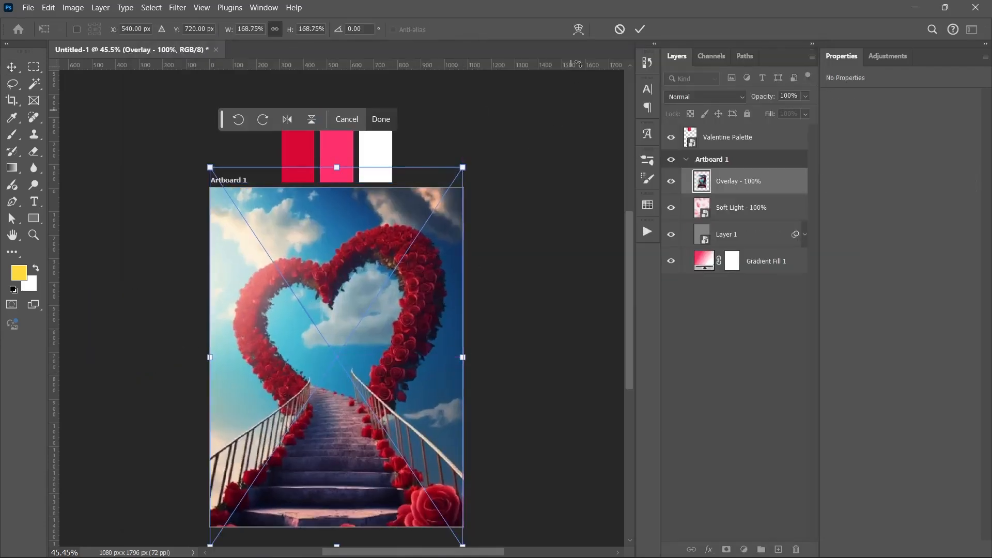
pyautogui.click(640, 29)
# Blend the heart staircase image as Overlay and lower its fill to 58%
pyautogui.click(687, 96)
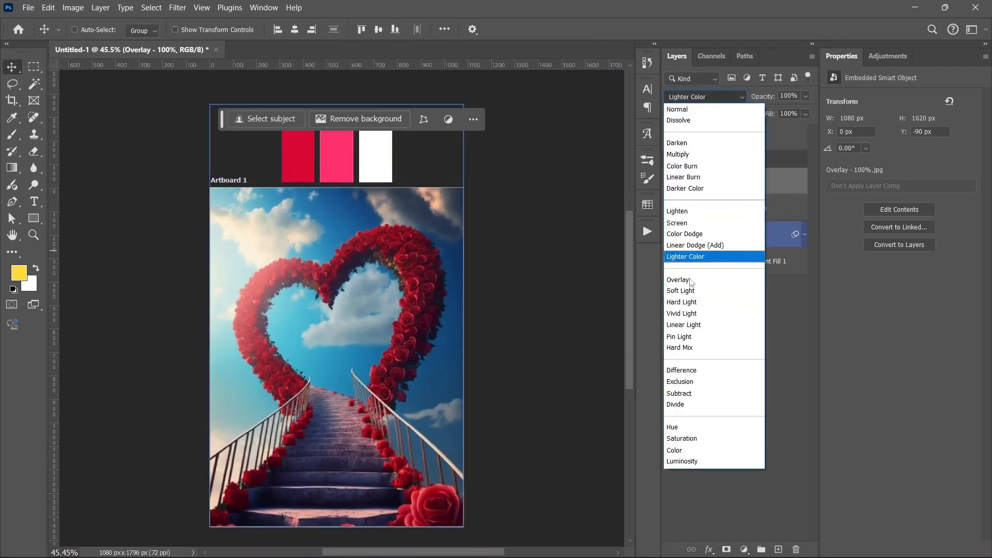
pyautogui.click(690, 282)
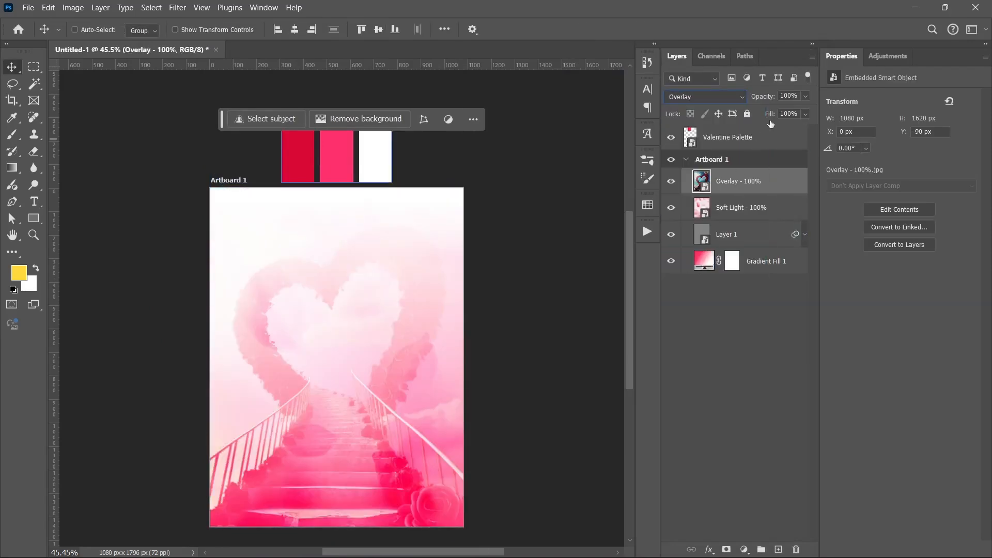
pyautogui.click(804, 114)
pyautogui.moveTo(810, 128); pyautogui.dragTo(783, 126)
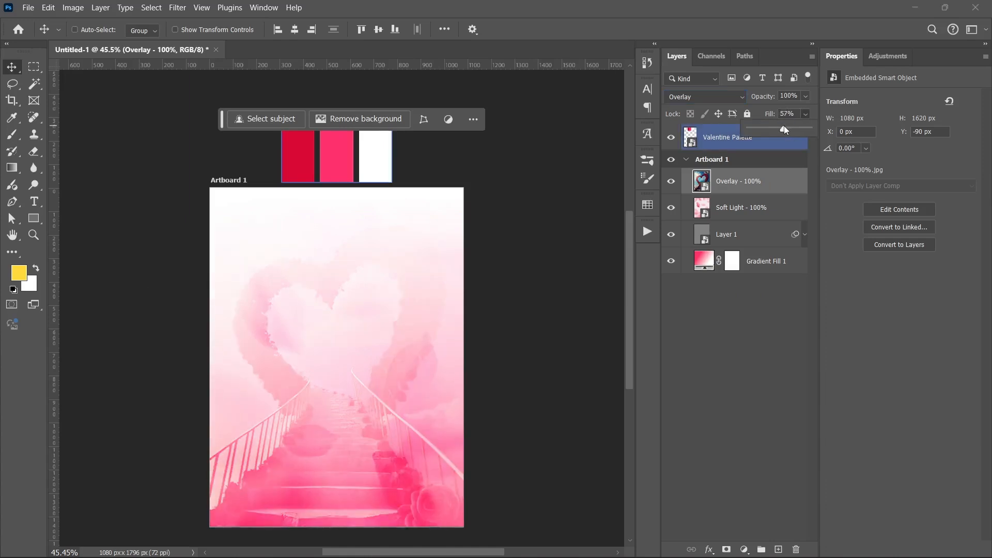
pyautogui.click(740, 333)
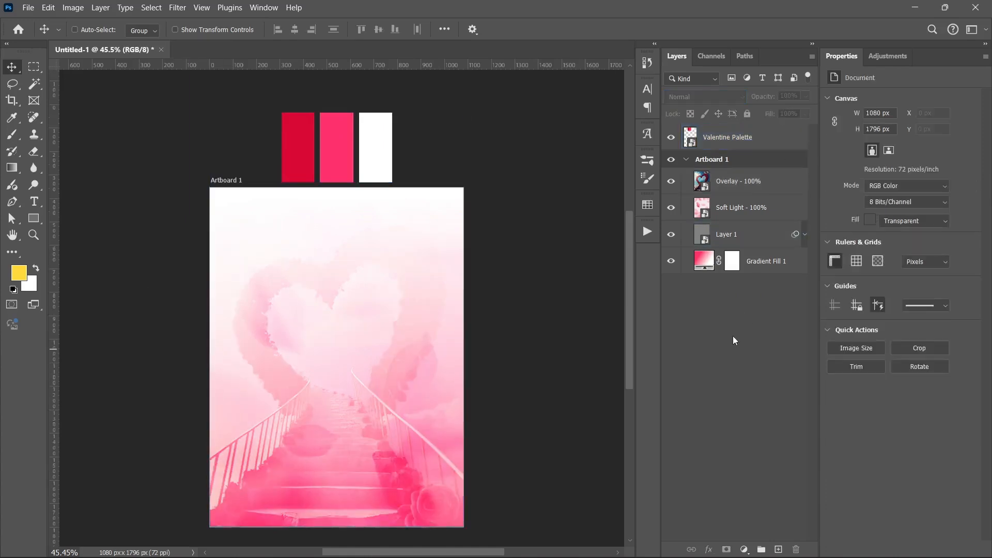
# Group the four background layers, from Overlay - 100% down to Gradient Fill 1, and name the group BG
pyautogui.click(739, 182)
pyautogui.keyDown('shift'); pyautogui.click(754, 272); pyautogui.keyUp('shift')
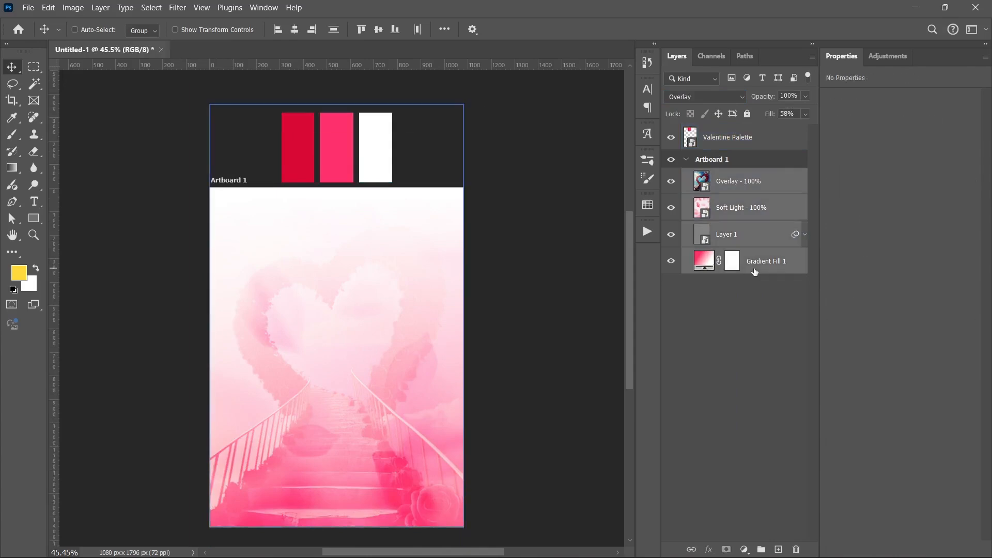
pyautogui.hotkey('ctrl', 'g')
pyautogui.doubleClick(726, 176)
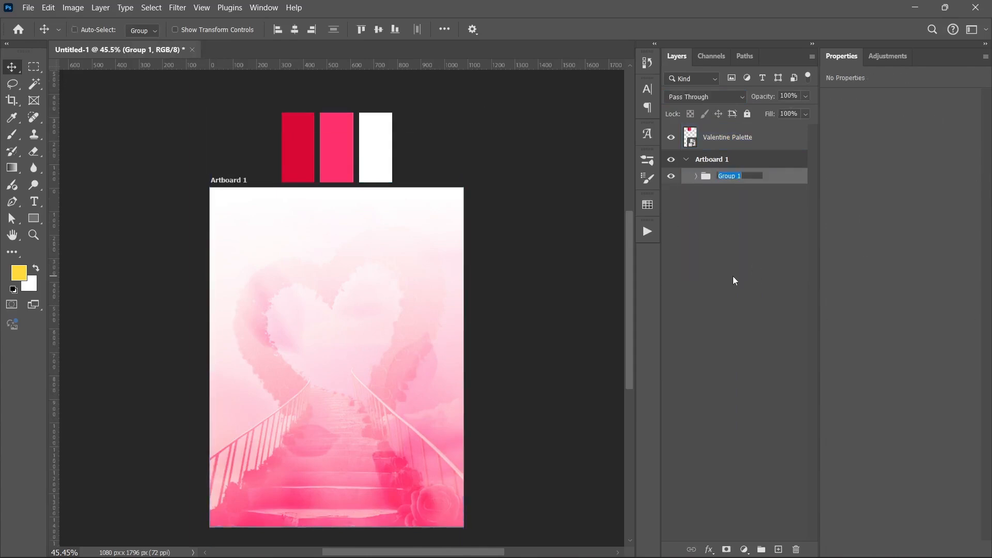
pyautogui.write('BG')
pyautogui.press('Return')
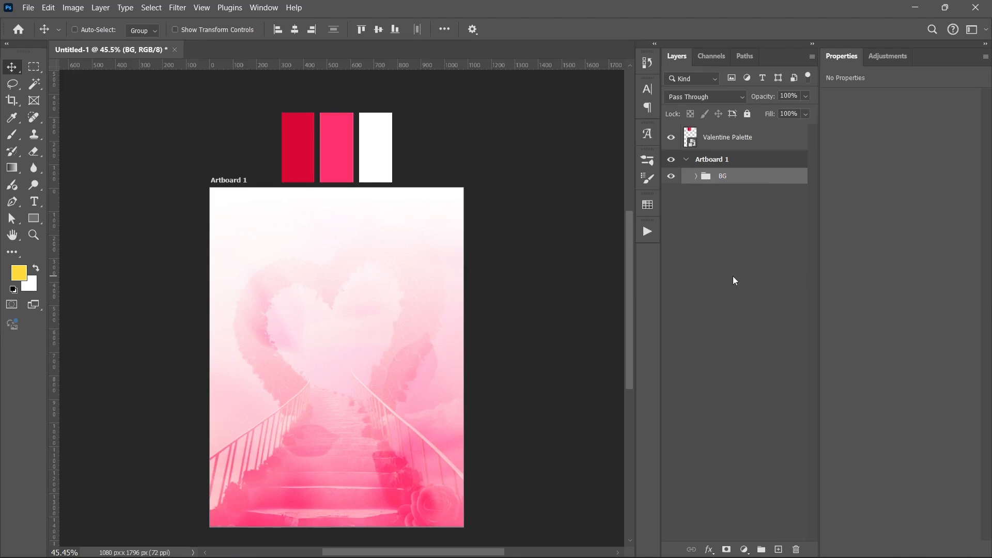
# Copy the line "Events_byjulia presents" from the Notepad text file and add it as text near the artboard's upper edge
pyautogui.click(35, 203)
pyautogui.click(526, 542)
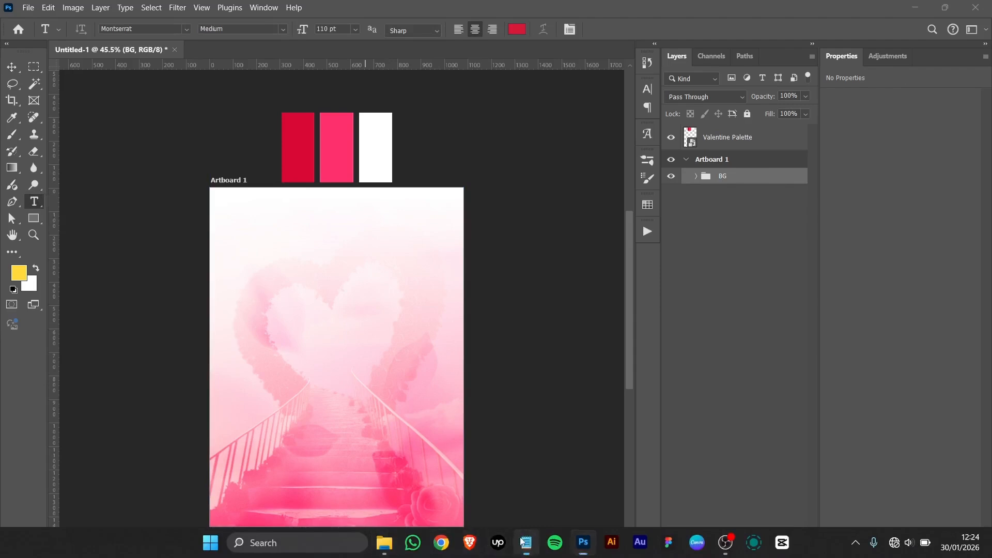
pyautogui.moveTo(243, 133); pyautogui.dragTo(97, 137)
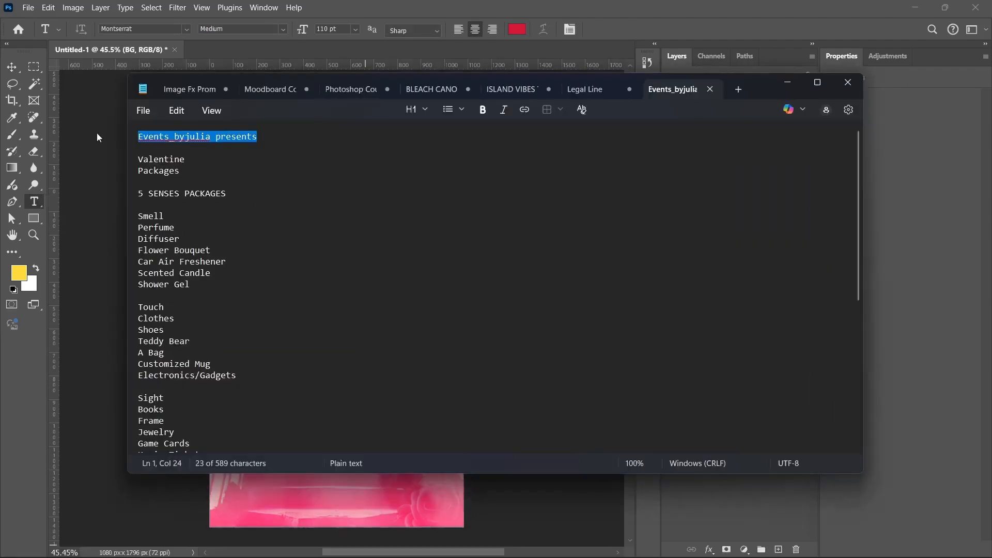
pyautogui.click(787, 83)
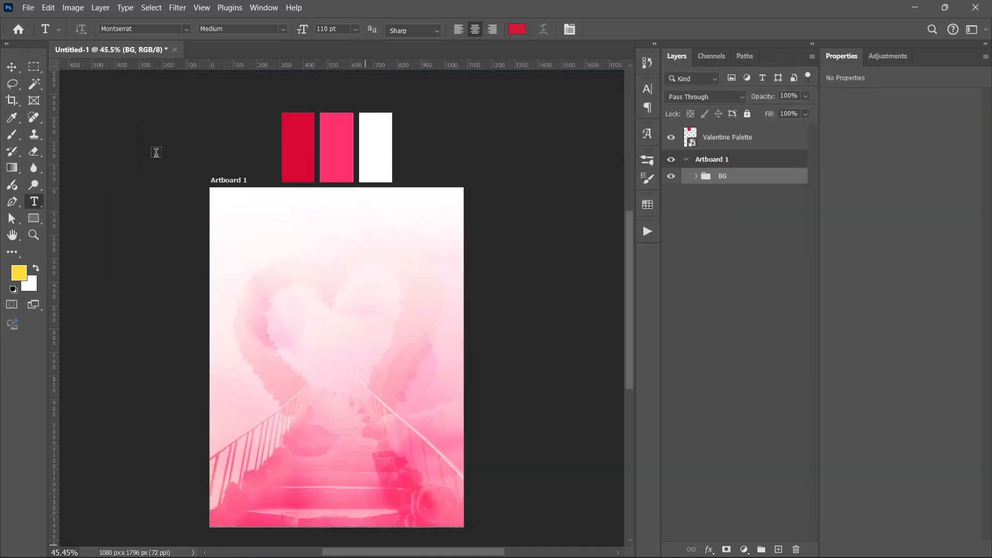
pyautogui.click(270, 216)
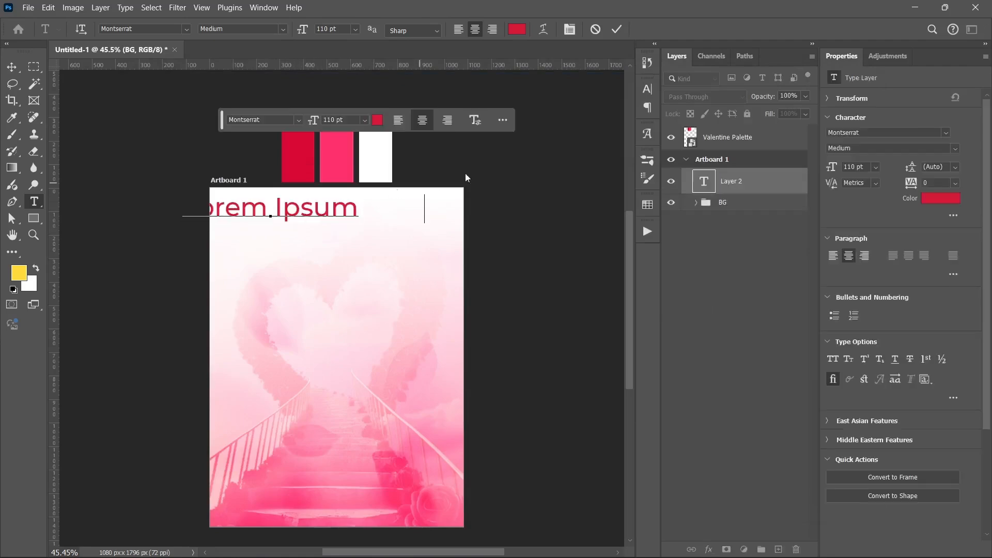
pyautogui.write('byjulia presents')
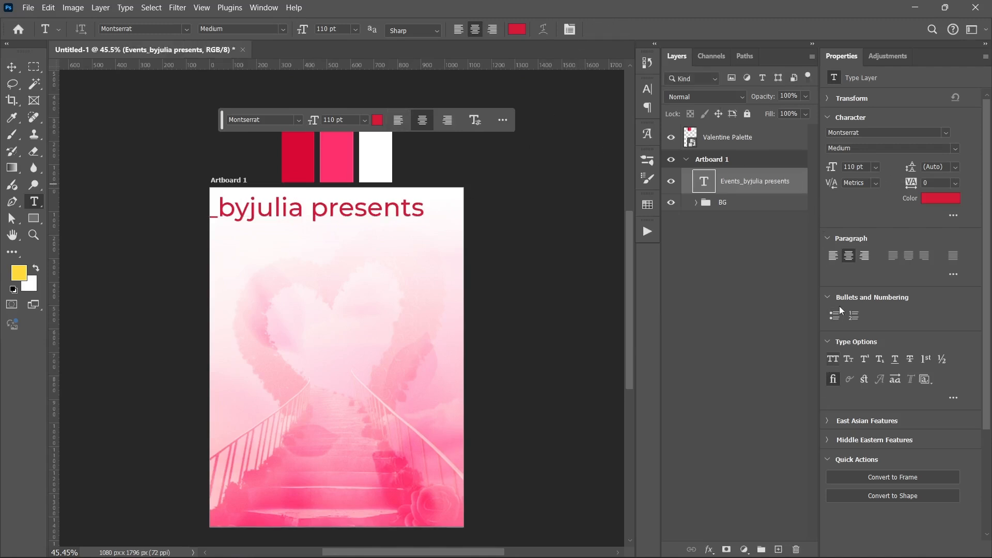
# Set the "Events_byjulia presents" text to 36 pt and color it black (000000)
pyautogui.click(874, 167)
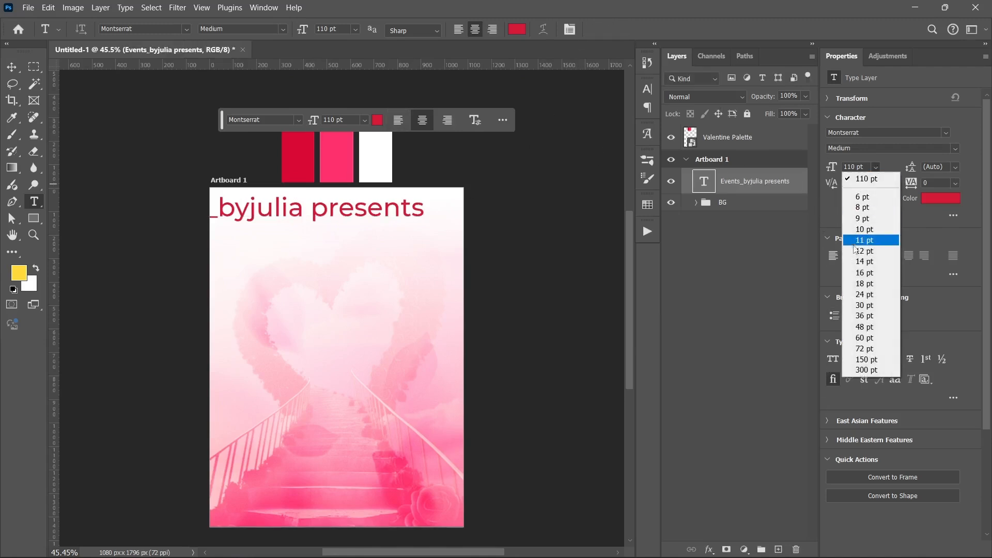
pyautogui.click(860, 296)
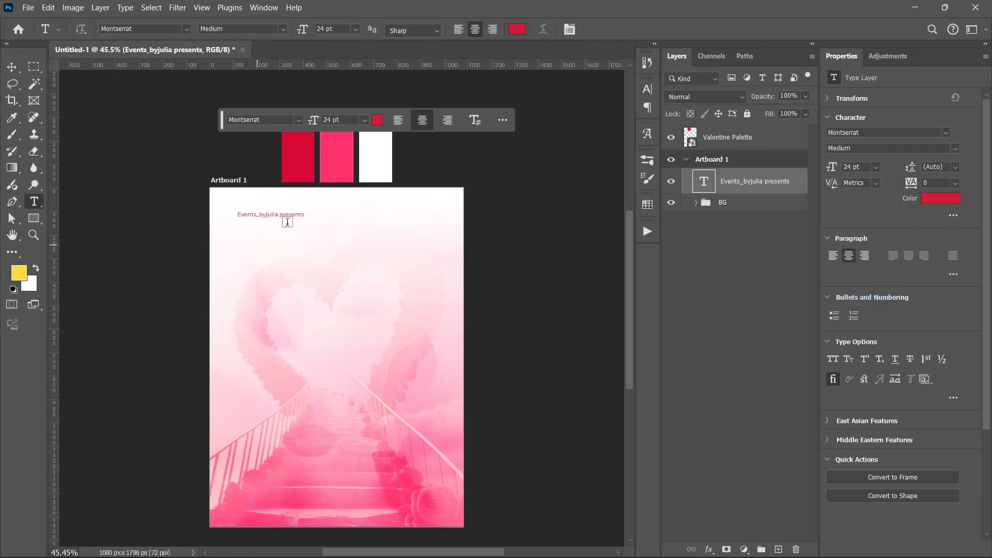
pyautogui.click(875, 168)
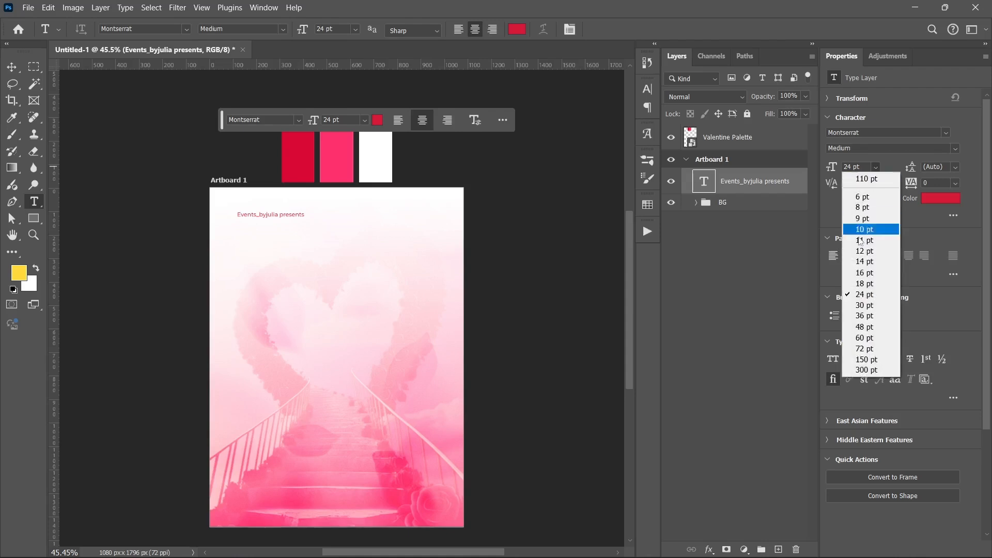
pyautogui.click(864, 314)
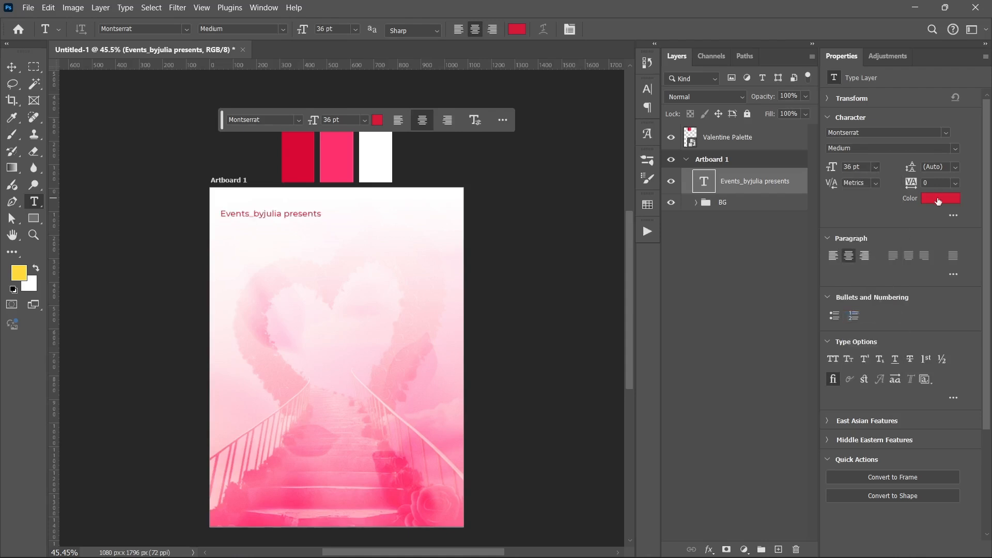
pyautogui.click(937, 197)
pyautogui.write('000000')
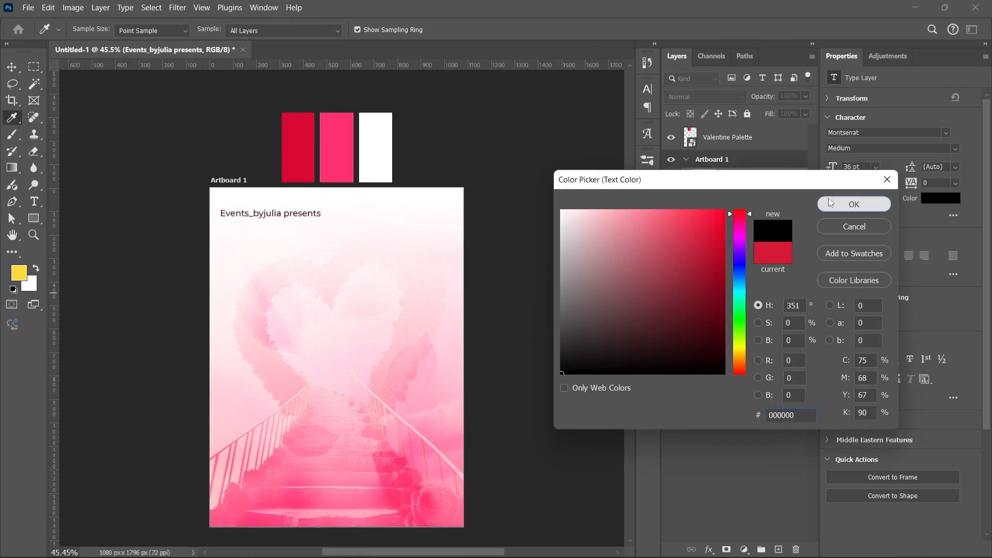
pyautogui.click(853, 204)
# Make the "Events_byjulia presents" line Regular weight in all caps and center it horizontally on the artboard
pyautogui.click(956, 148)
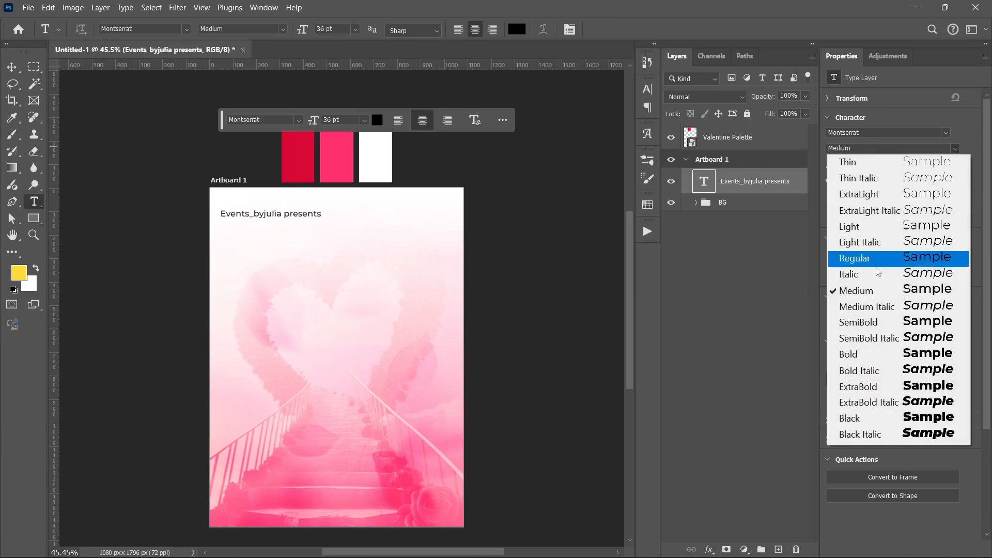
pyautogui.click(866, 258)
pyautogui.click(11, 66)
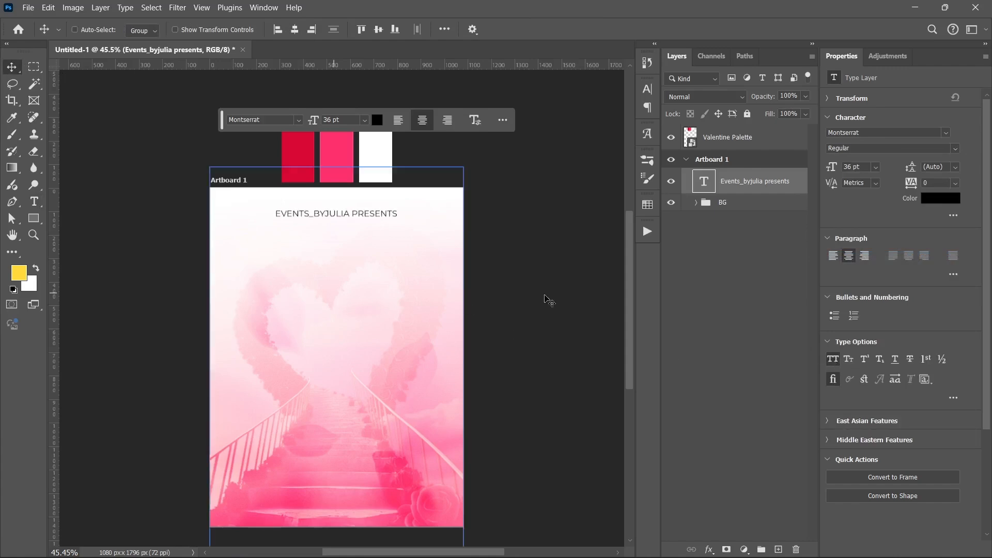
pyautogui.click(296, 30)
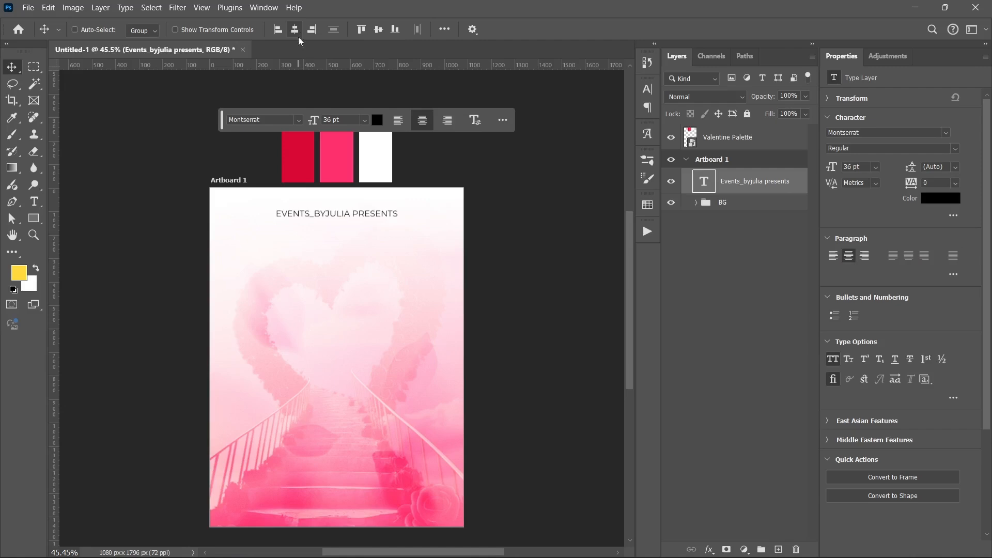
# Add the two-line text "Valentine Packages" from the Notepad file directly above the BG group and turn off its all caps
pyautogui.click(732, 202)
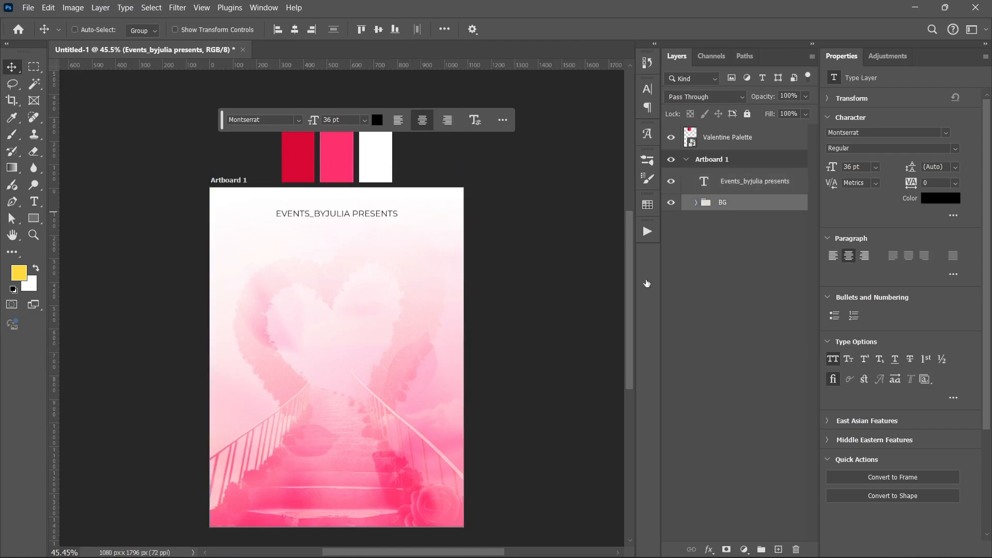
pyautogui.click(525, 545)
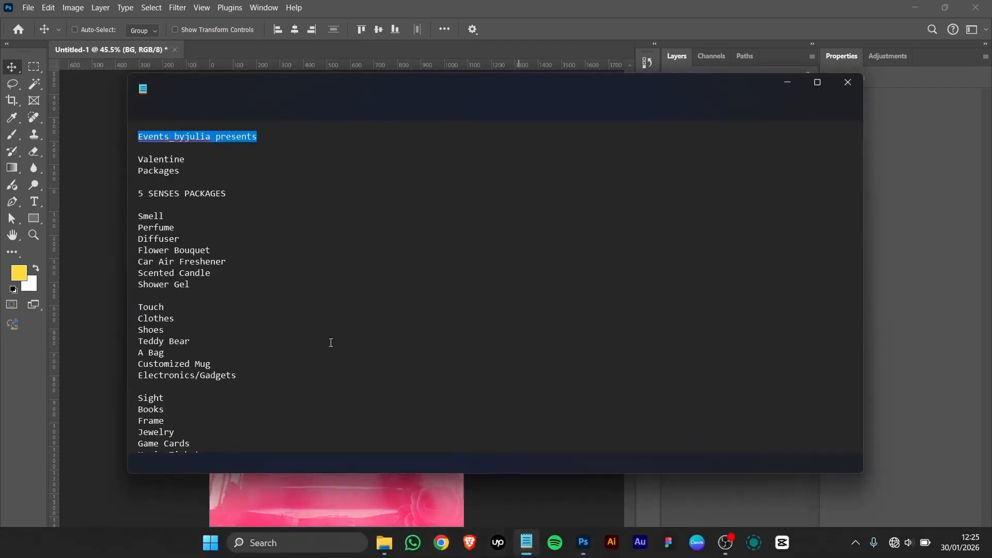
pyautogui.moveTo(180, 173); pyautogui.dragTo(128, 158)
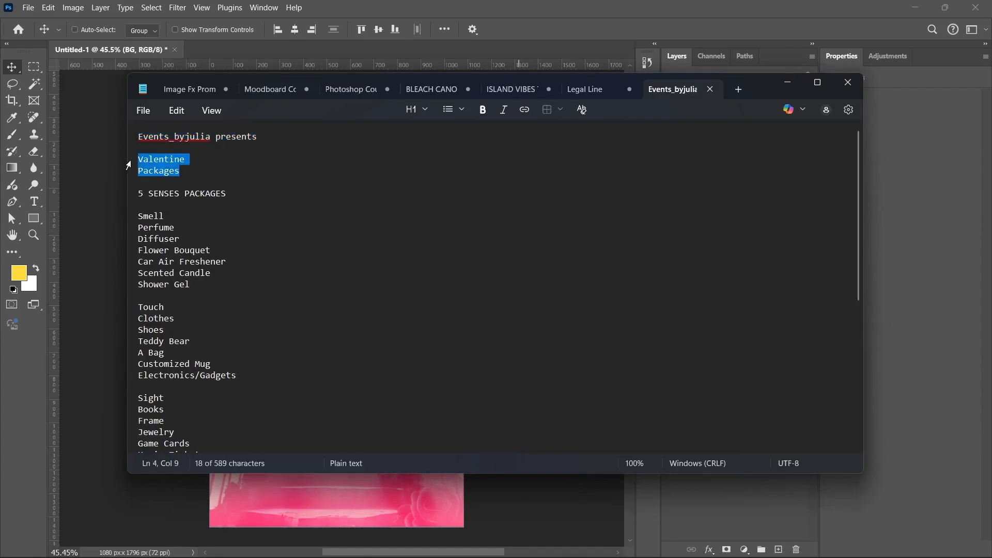
pyautogui.click(798, 81)
pyautogui.press('t')
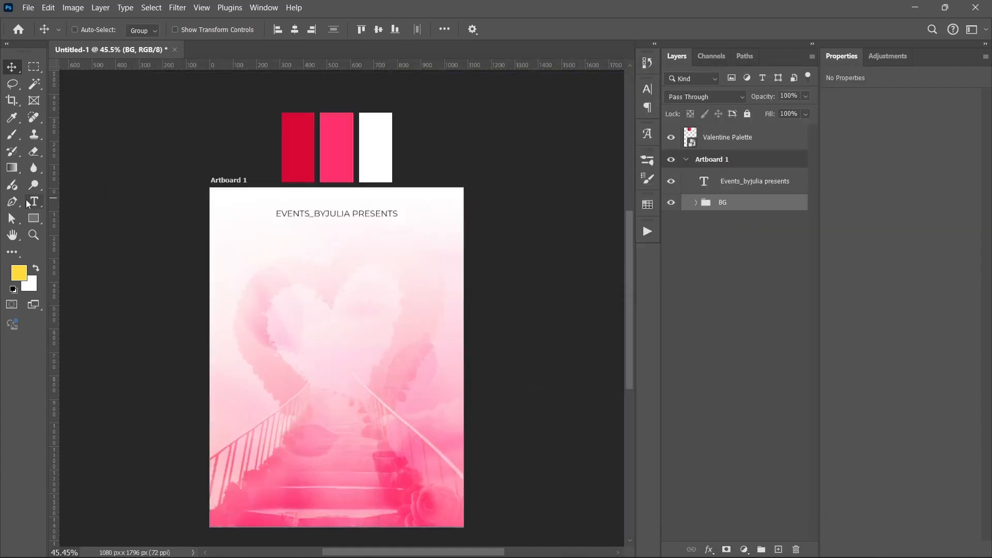
pyautogui.click(271, 267)
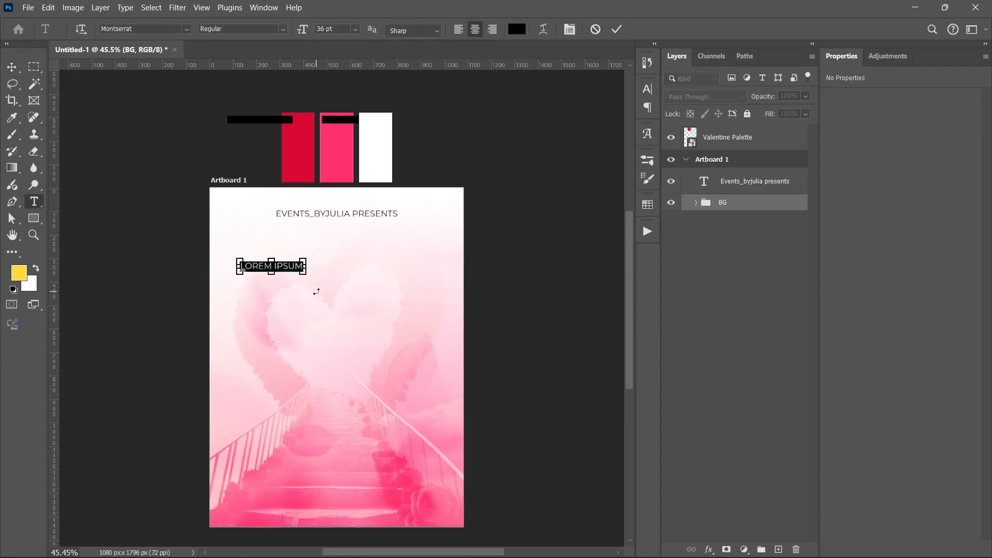
pyautogui.write('VALENTINE PACKAGES')
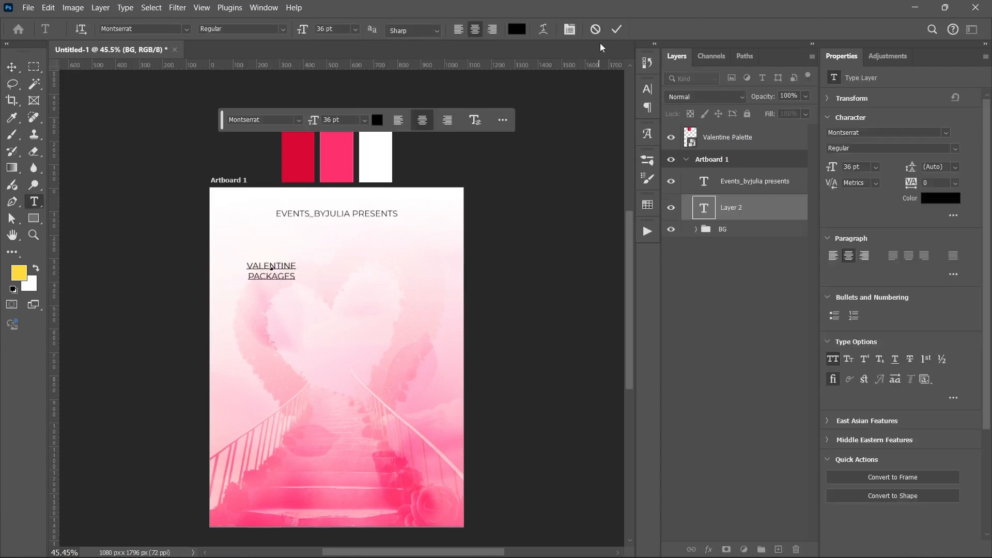
pyautogui.hotkey('ctrl', 'Return')
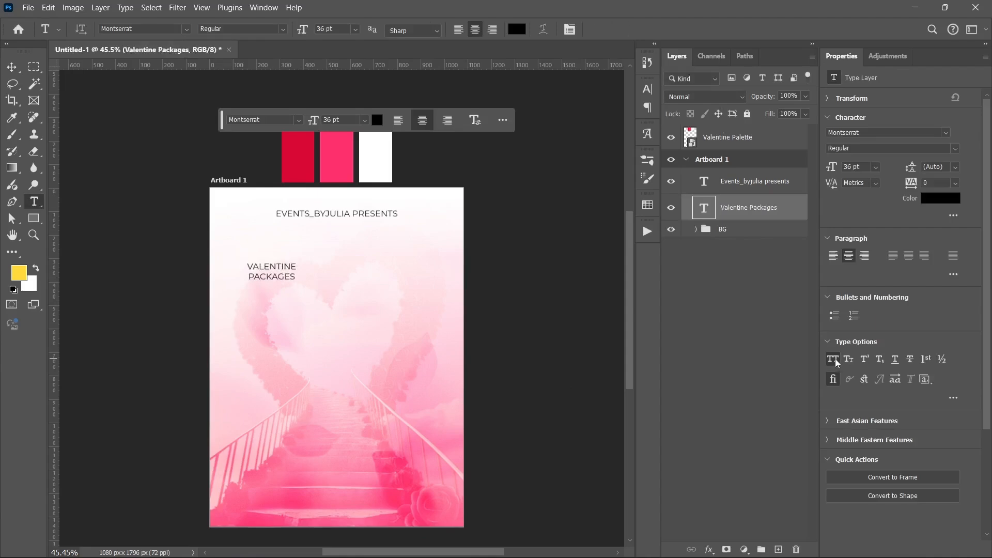
pyautogui.click(834, 360)
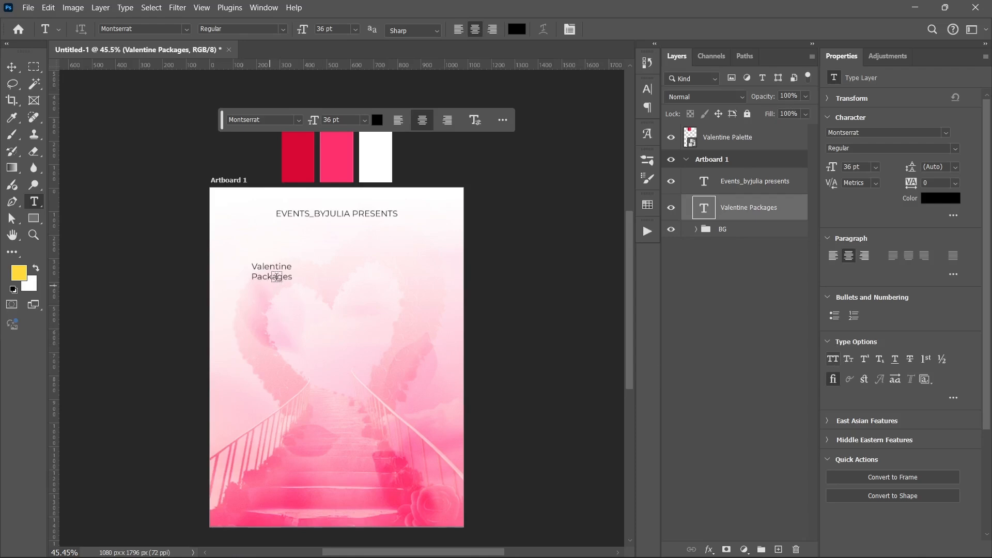
# Change the font of the "Valentine Packages" text to Distrela Demo
pyautogui.click(944, 133)
pyautogui.press('Up')
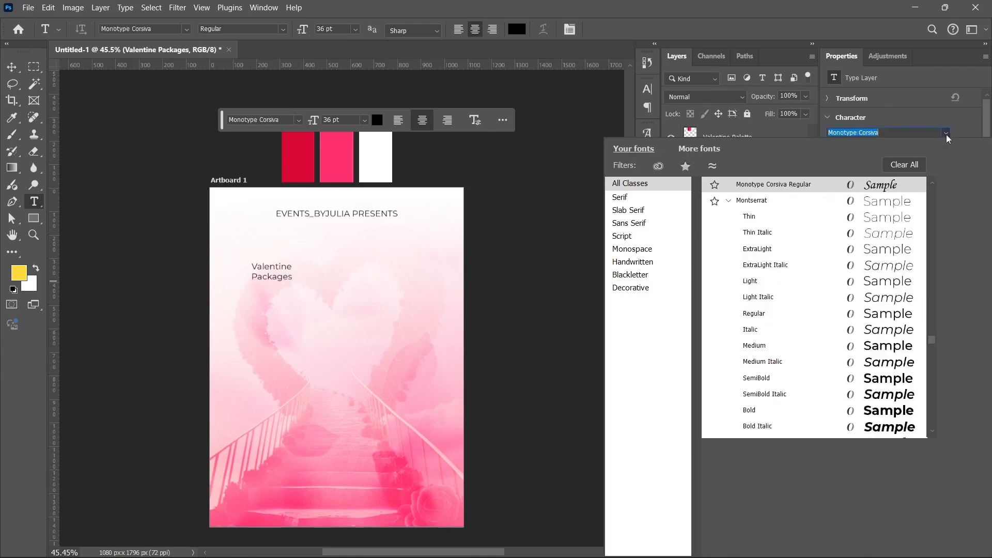
pyautogui.write('dis')
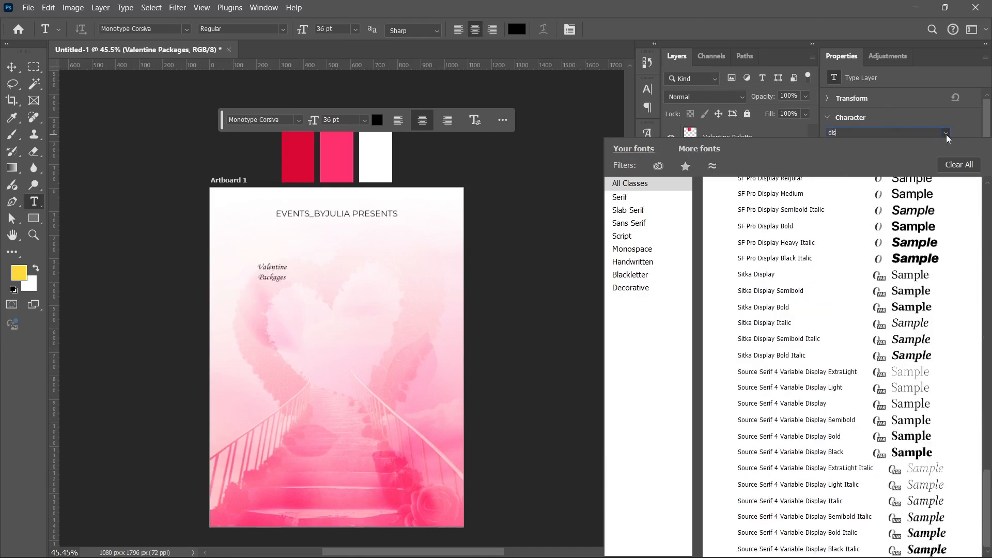
pyautogui.write('tr')
pyautogui.click(753, 187)
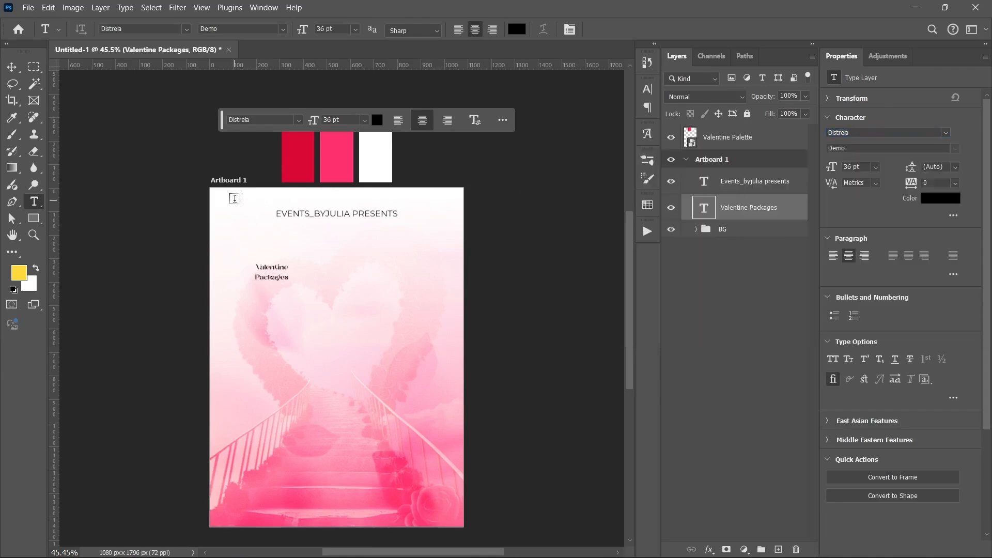
# Center the "Valentine Packages" text horizontally on the artboard and scale it up to about 210 pt
pyautogui.click(11, 67)
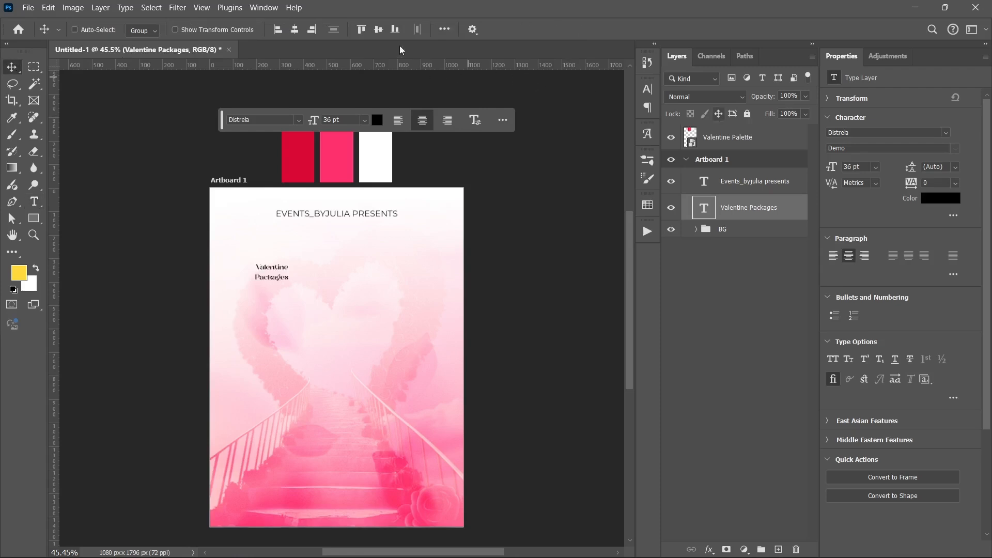
pyautogui.click(294, 29)
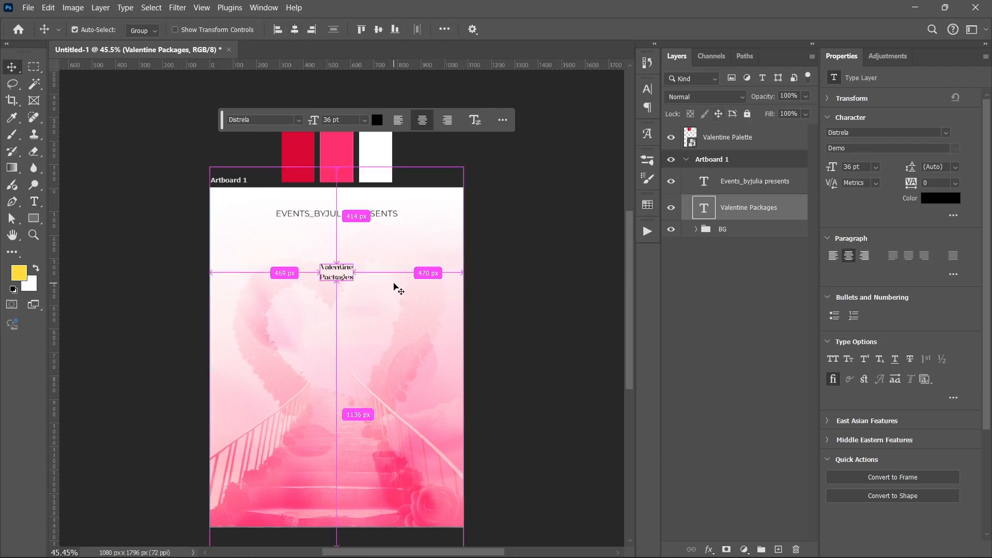
pyautogui.hotkey('ctrl', 't')
pyautogui.moveTo(336, 283); pyautogui.dragTo(337, 370)
pyautogui.click(641, 29)
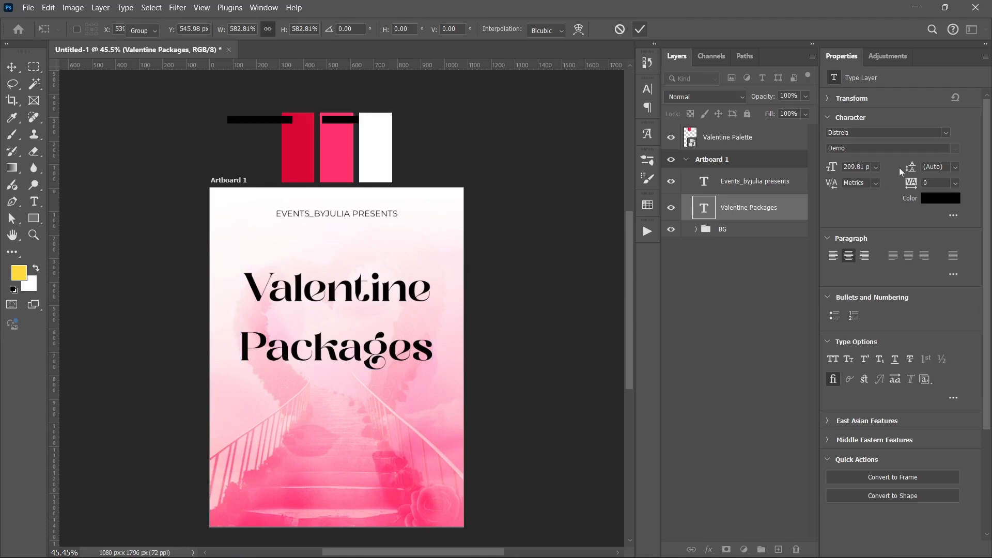
# Tighten the "Valentine Packages" leading to 132 pt and move the title up directly beneath the "Events_byjulia presents" line
pyautogui.moveTo(912, 172); pyautogui.dragTo(907, 172)
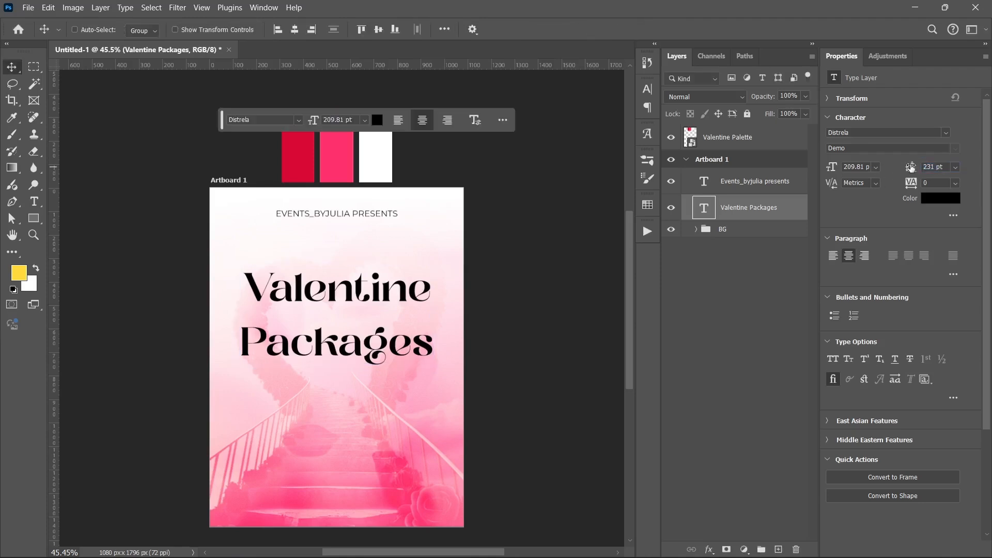
pyautogui.moveTo(910, 168); pyautogui.dragTo(904, 177)
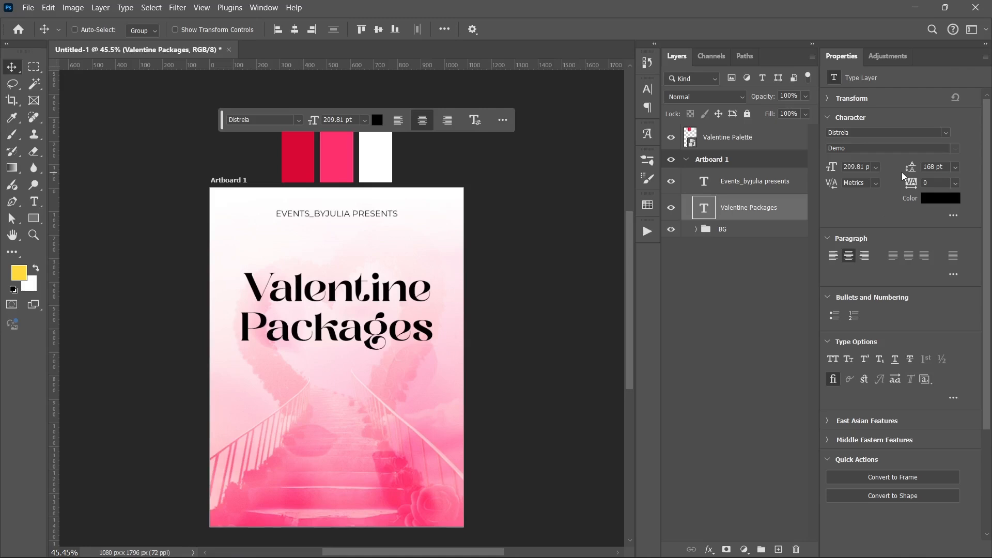
pyautogui.moveTo(900, 166); pyautogui.dragTo(904, 176)
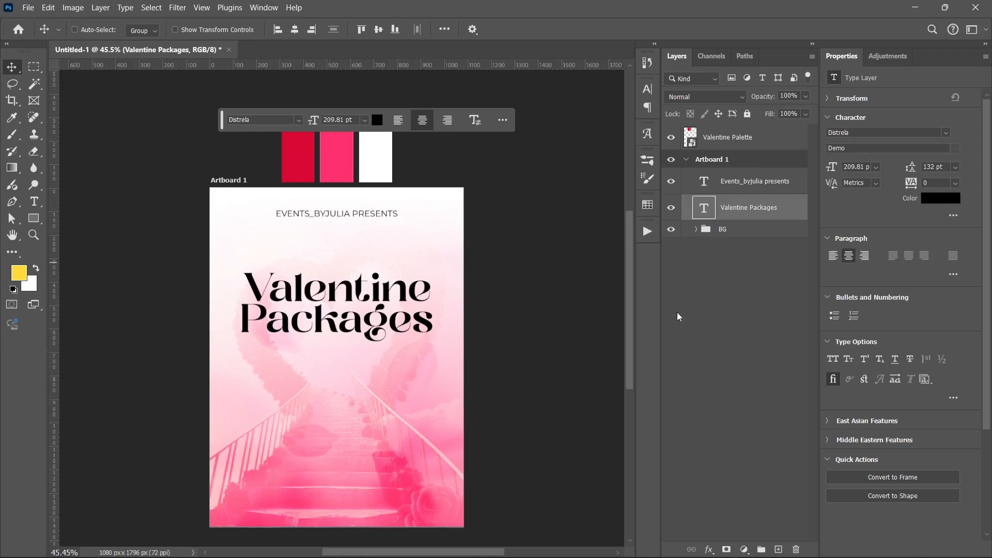
pyautogui.moveTo(281, 323); pyautogui.dragTo(281, 275)
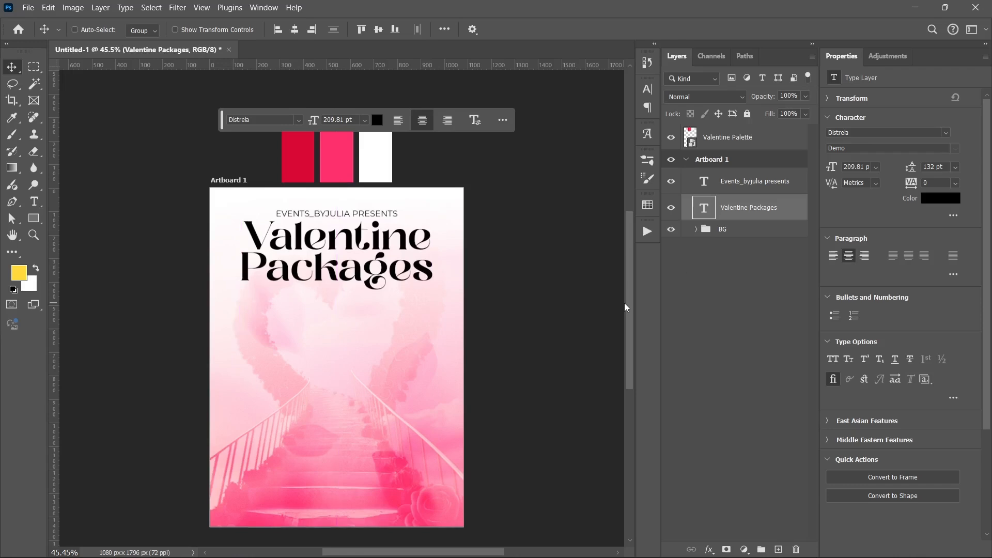
# Add a Gradient Overlay to the "Valentine Packages" text and set its first color stop to the palette's dark red (d80835)
pyautogui.click(708, 549)
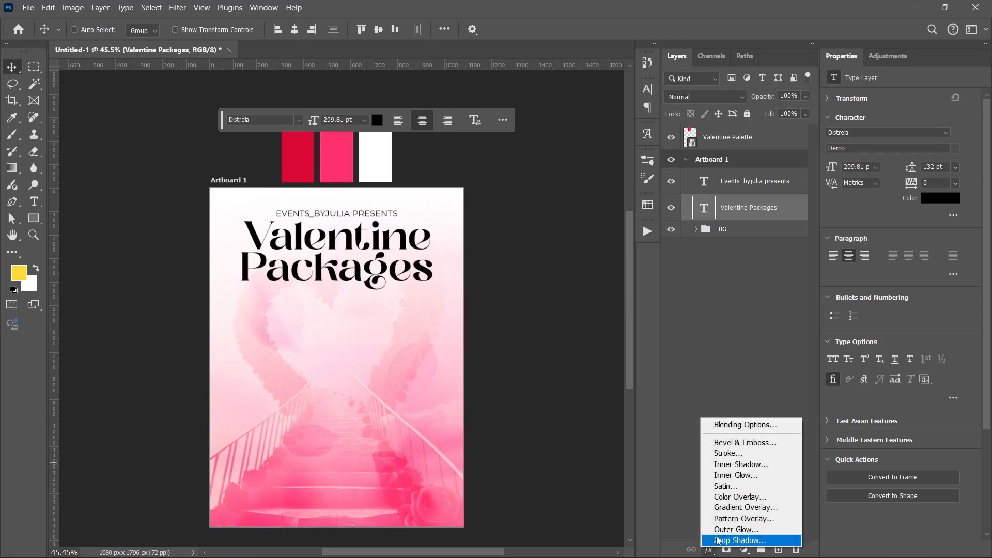
pyautogui.click(718, 508)
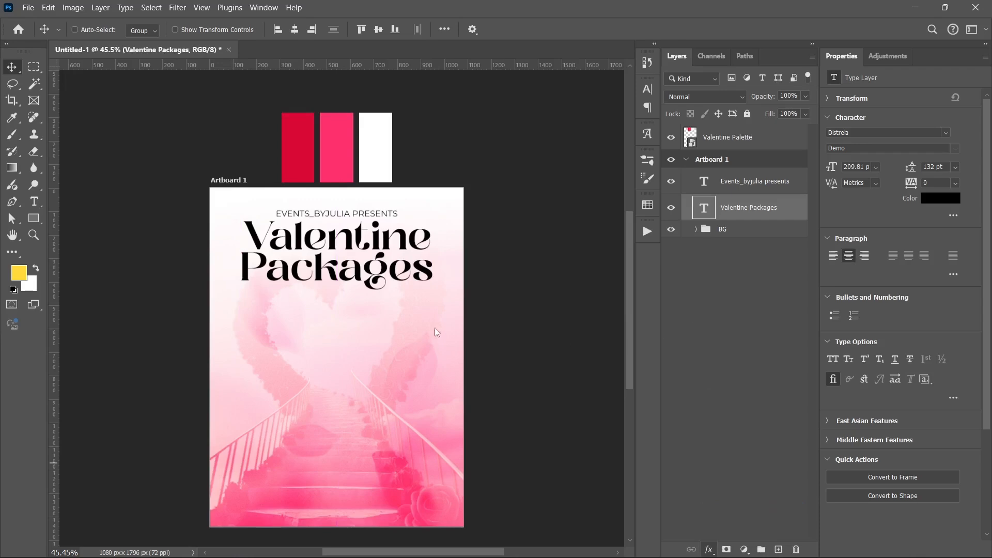
pyautogui.click(721, 218)
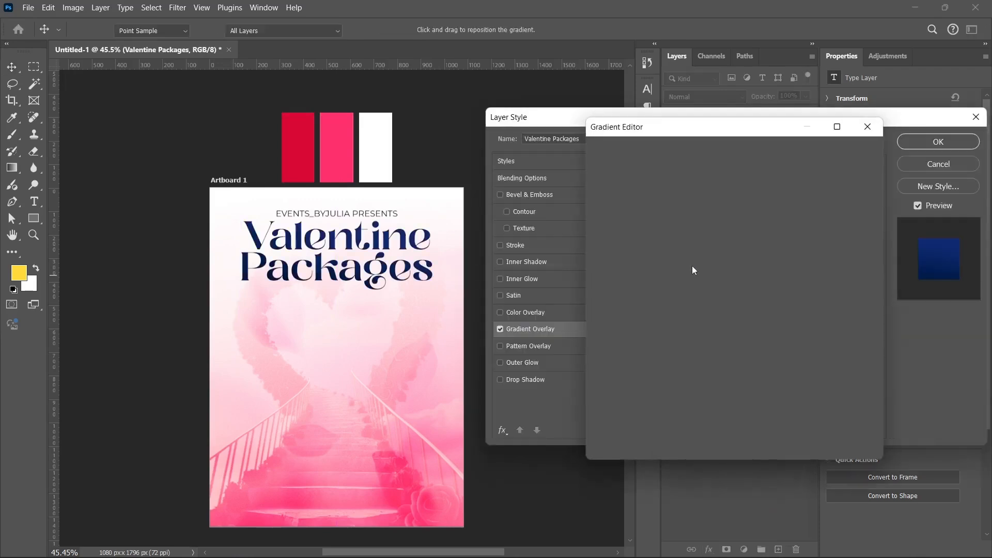
pyautogui.click(603, 368)
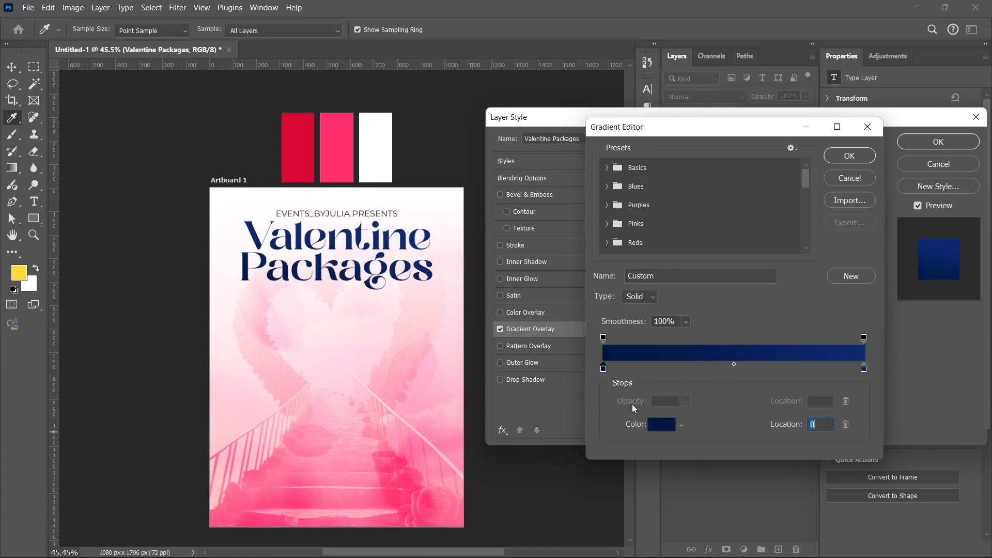
pyautogui.click(661, 424)
pyautogui.click(301, 139)
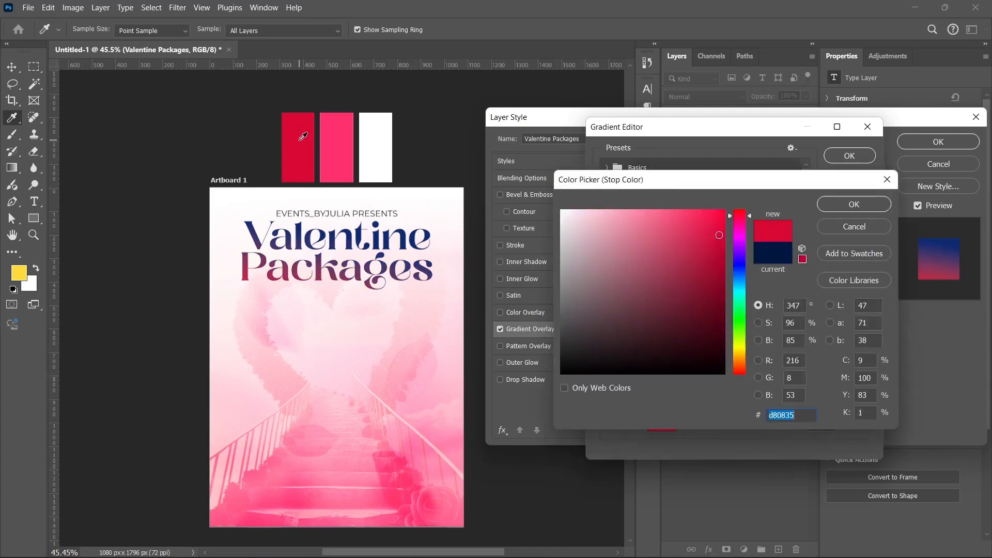
pyautogui.click(866, 206)
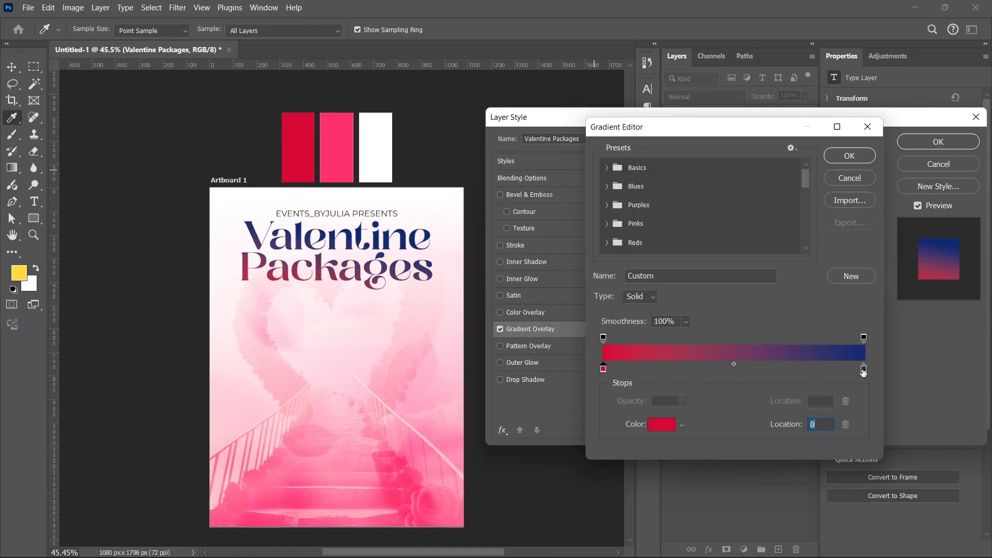
# Set the title gradient's end color stop to the palette's pink (ff306d) and apply the layer style
pyautogui.click(863, 369)
pyautogui.click(670, 425)
pyautogui.click(337, 147)
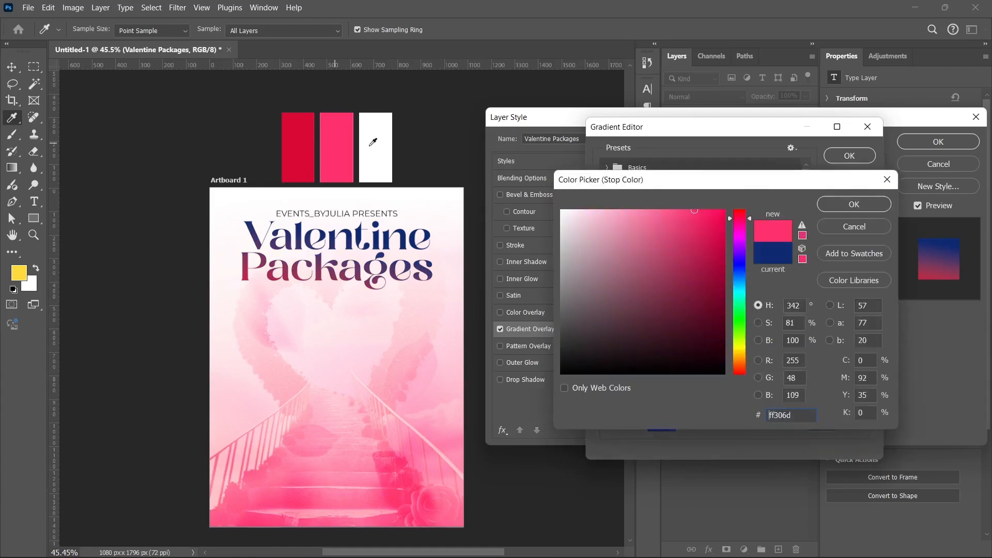
pyautogui.click(822, 205)
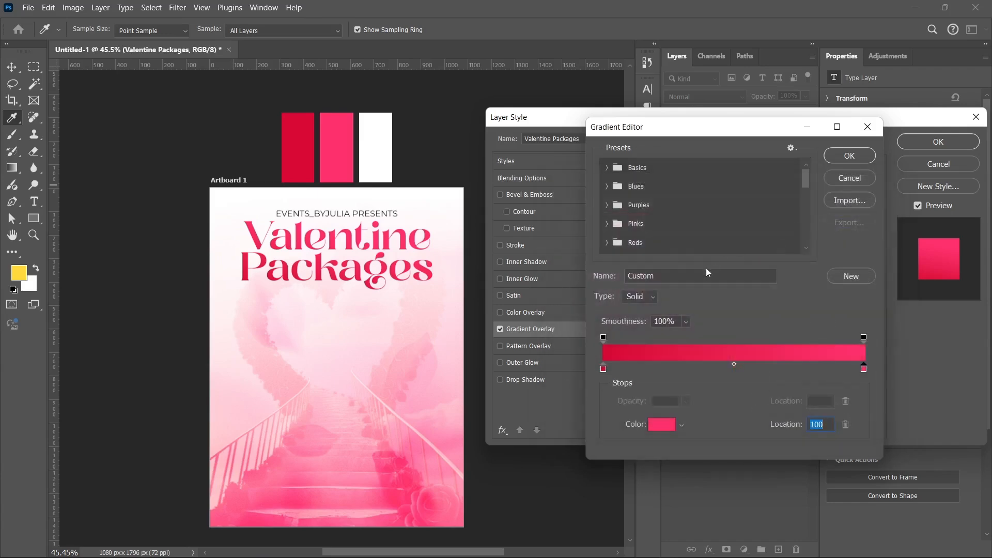
pyautogui.click(847, 156)
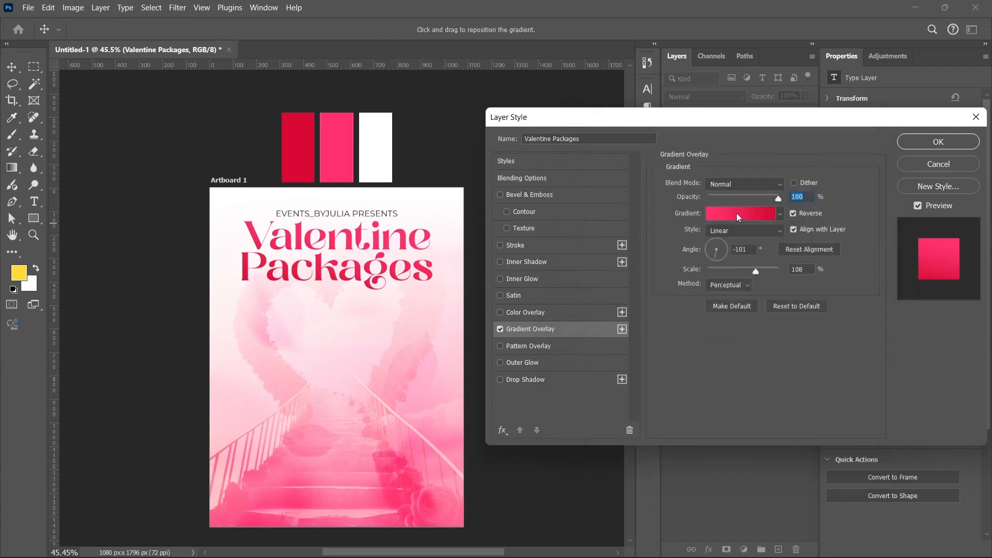
pyautogui.click(932, 147)
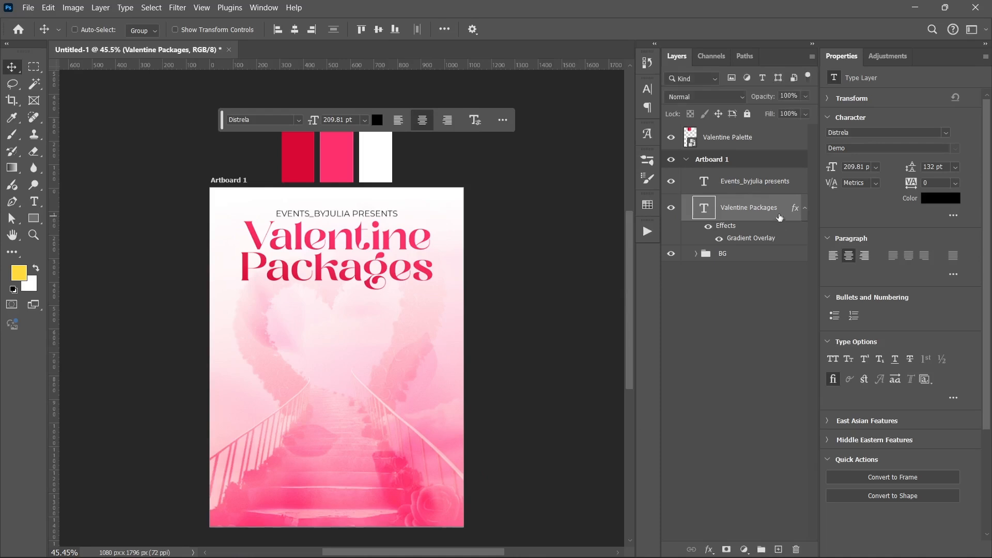
# Group the "Valentine Packages" and "Events_byjulia presents" text layers and name the group HEADLINE
pyautogui.click(804, 209)
pyautogui.keyDown('ctrl'); pyautogui.click(752, 186); pyautogui.keyUp('ctrl')
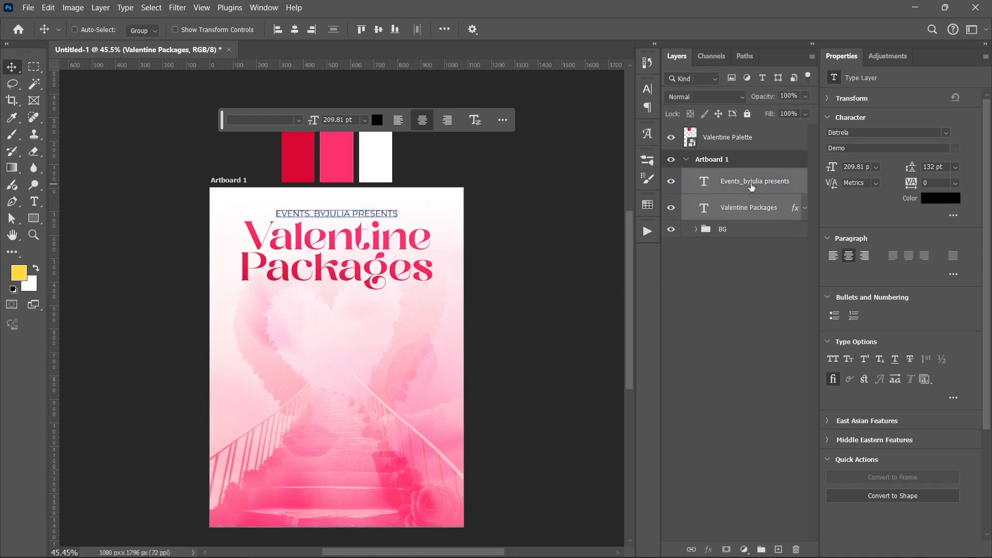
pyautogui.hotkey('ctrl', 'g')
pyautogui.doubleClick(729, 175)
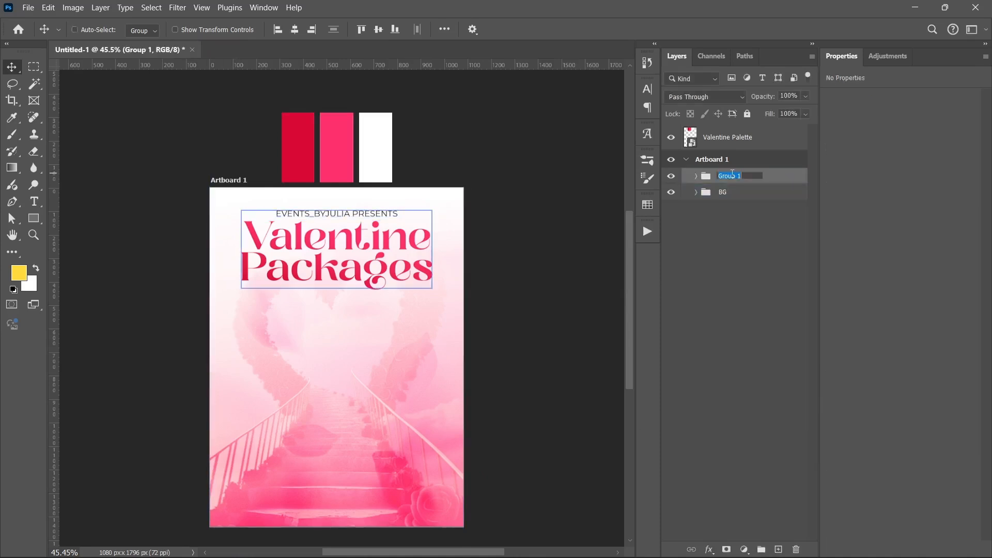
pyautogui.write('HEADLINE')
pyautogui.press('Return')
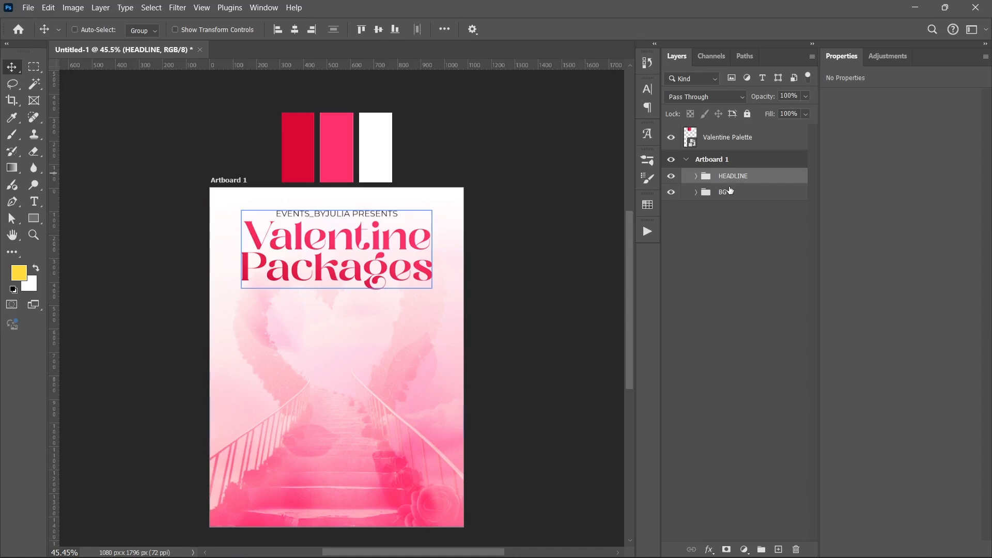
# Place the FOOTER image from the Valentine Assets folder above the BG group, scaled to 1080 px wide and aligned to the artboard's bottom
pyautogui.click(723, 192)
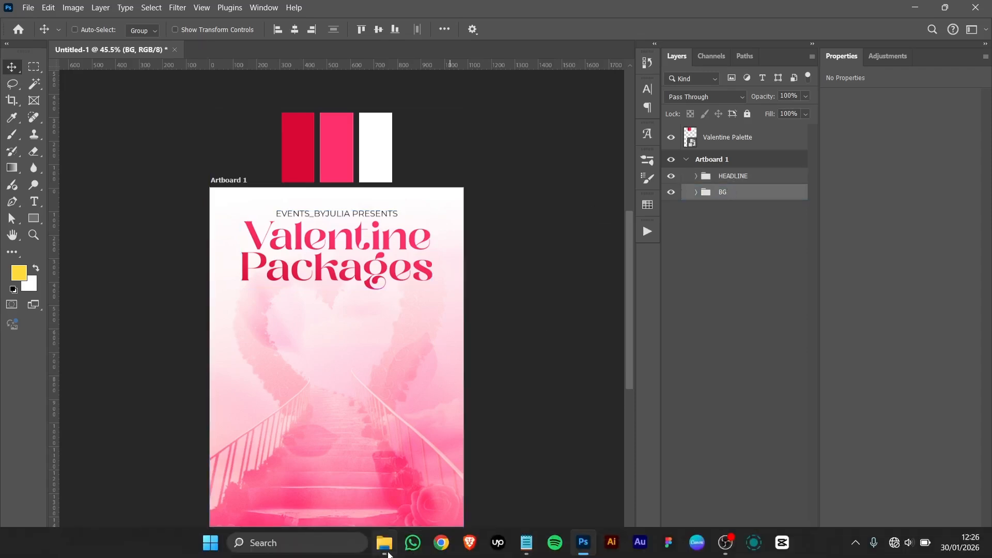
pyautogui.click(384, 552)
pyautogui.click(562, 197)
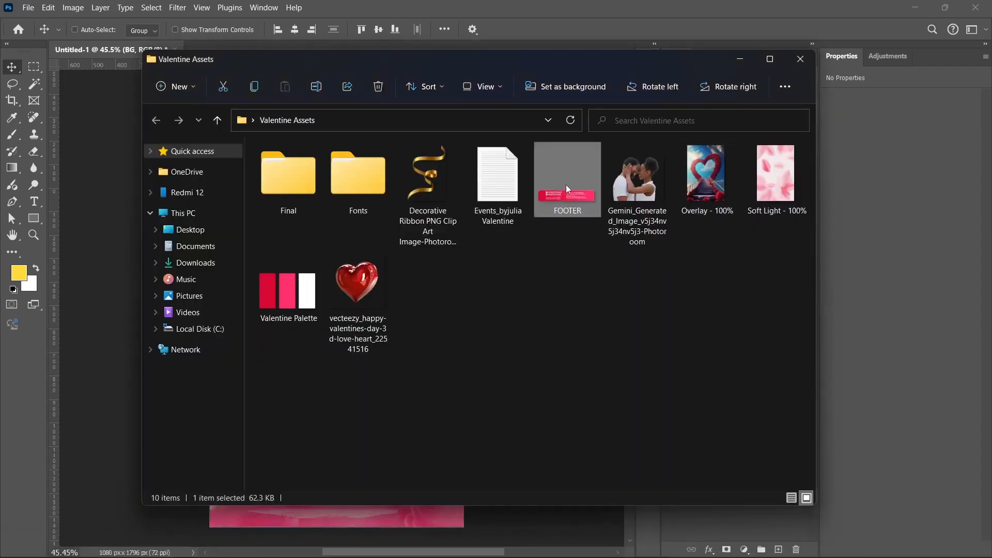
pyautogui.moveTo(565, 185); pyautogui.dragTo(171, 325)
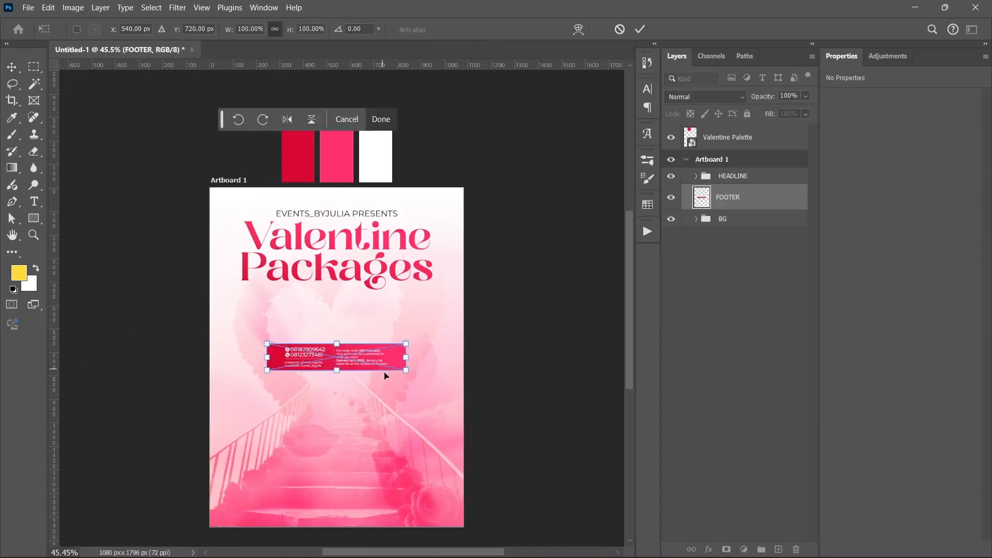
pyautogui.moveTo(407, 360); pyautogui.dragTo(466, 349)
pyautogui.click(639, 30)
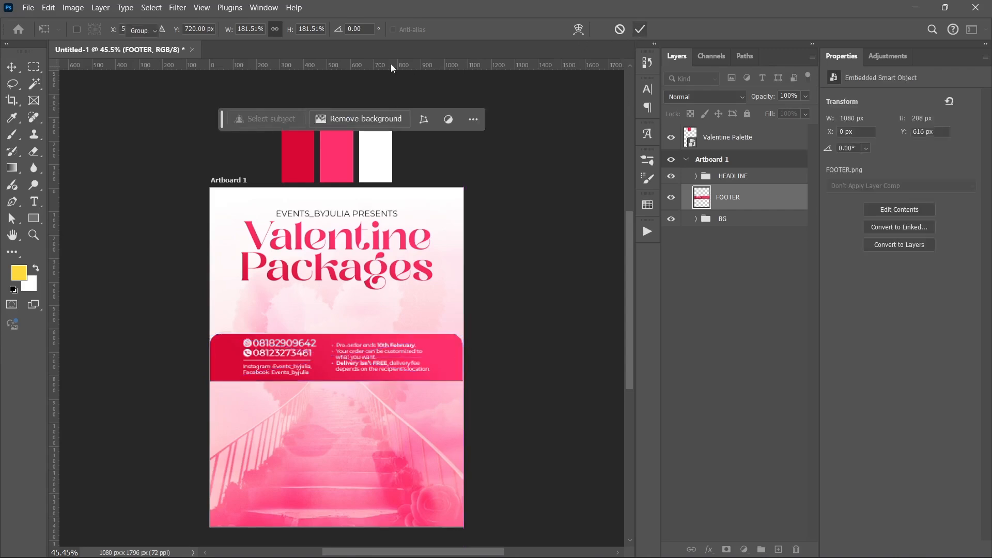
pyautogui.click(395, 28)
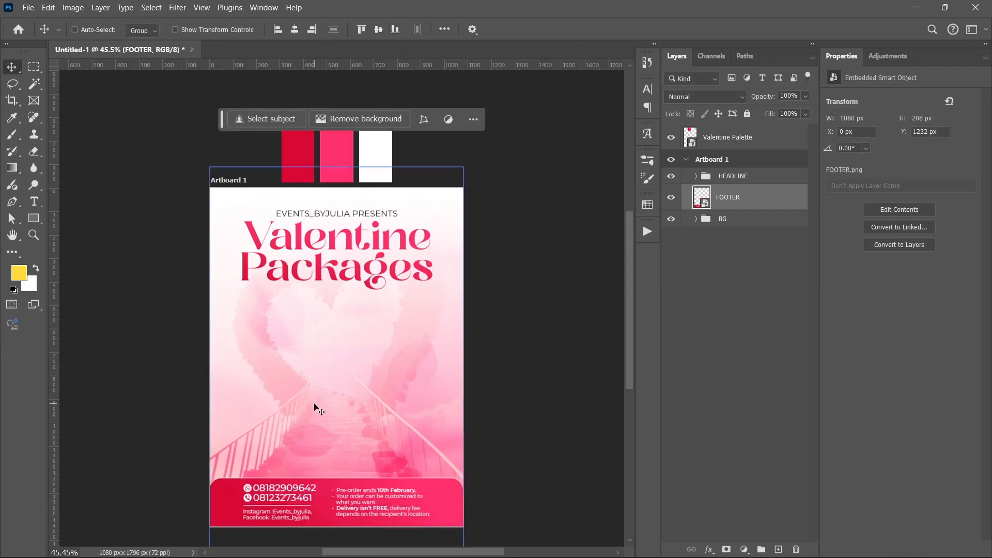
pyautogui.scroll(-3, 316, 413)
pyautogui.scroll(3, 290, 425)
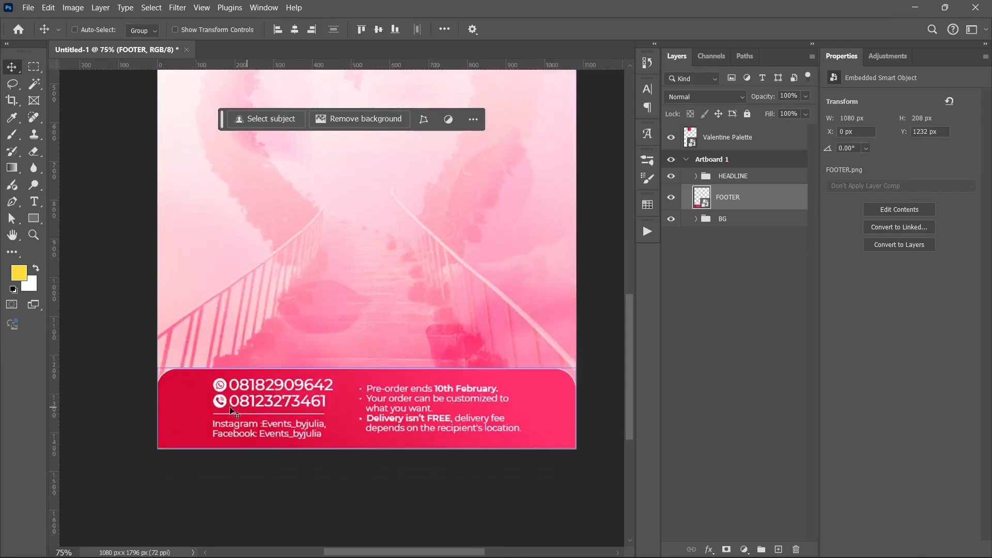
pyautogui.scroll(2, 223, 398)
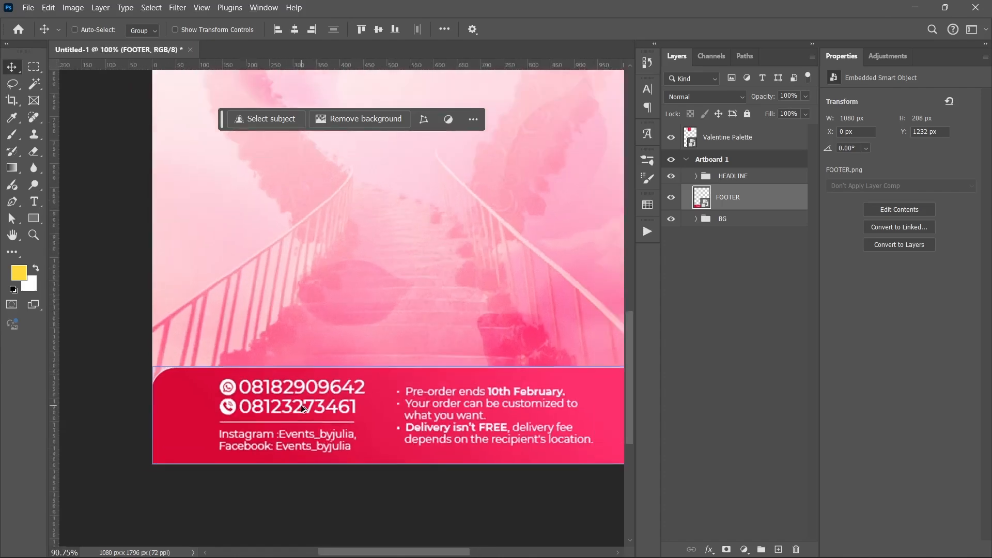
pyautogui.scroll(-3, 300, 404)
pyautogui.scroll(3, 375, 428)
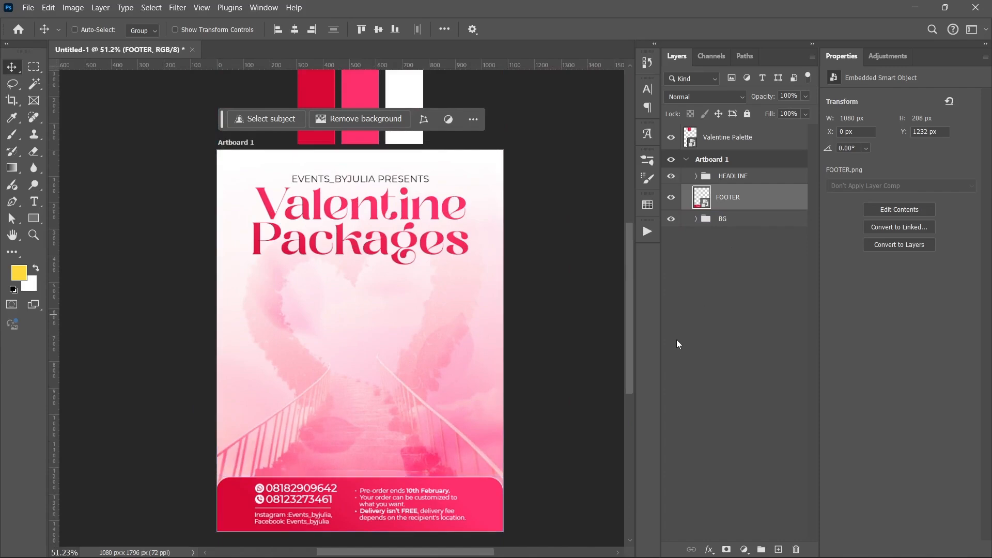
# Draw a white rectangle about 895 x 909 px above the BG group, below the headline, with 85 px rounded corners
pyautogui.click(733, 219)
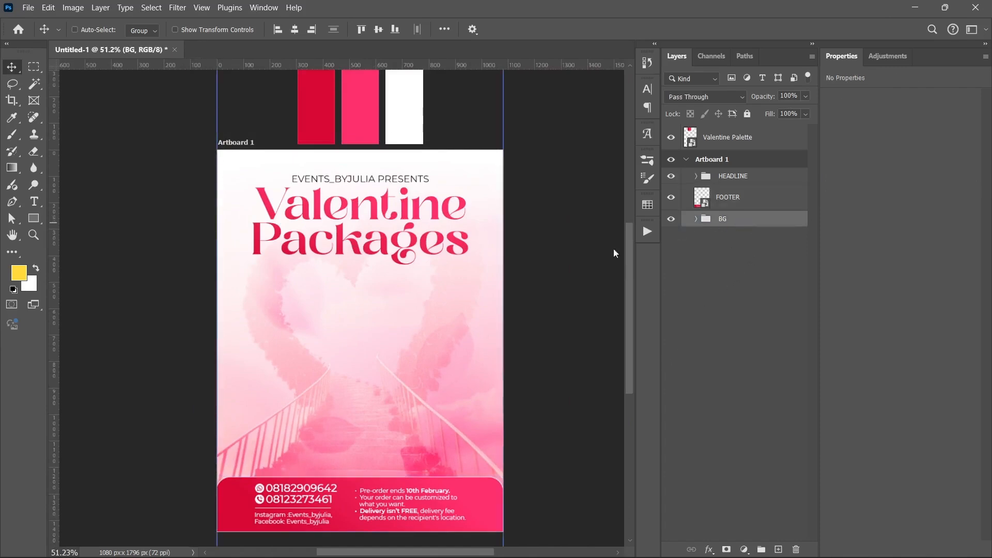
pyautogui.rightClick(34, 219)
pyautogui.click(93, 217)
pyautogui.press('x')
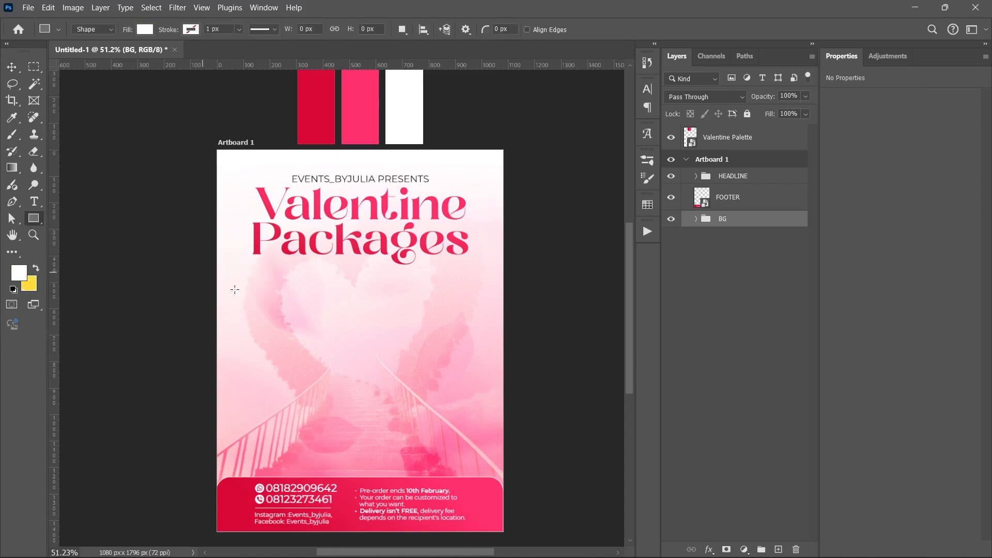
pyautogui.moveTo(273, 279)
pyautogui.mouseDown()
pyautogui.moveTo(472, 433)
pyautogui.moveTo(463, 509)
pyautogui.mouseUp()
pyautogui.moveTo(274, 396); pyautogui.dragTo(232, 394)
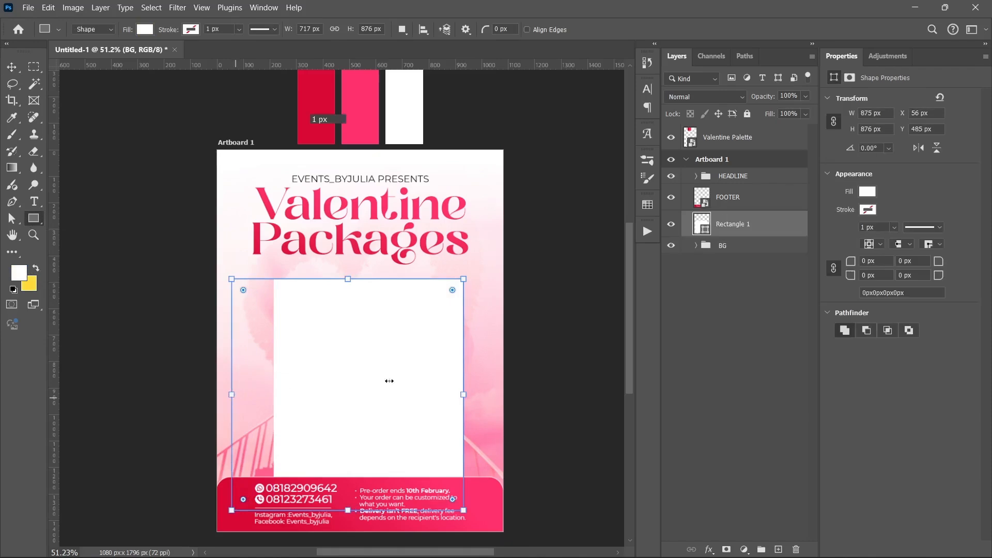
pyautogui.moveTo(463, 394); pyautogui.dragTo(472, 393)
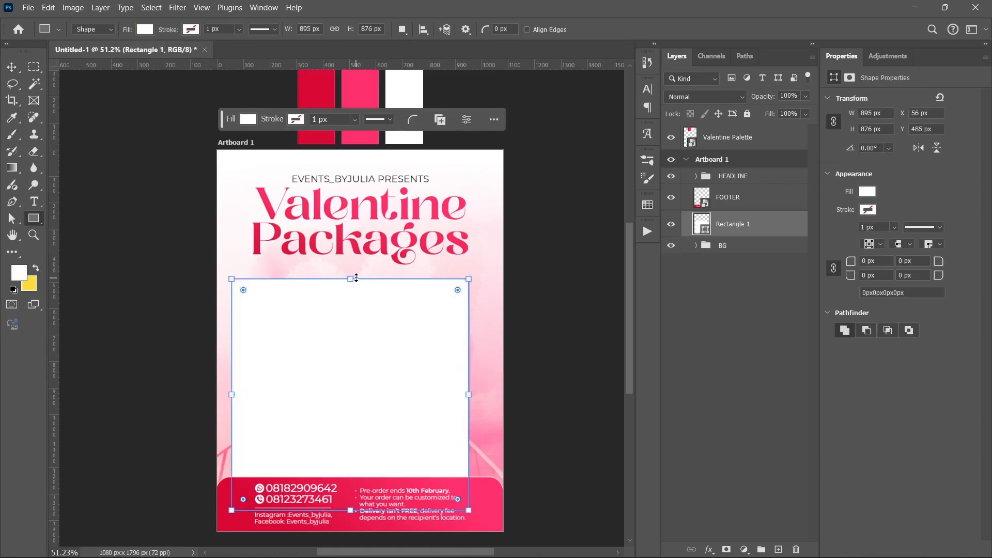
pyautogui.moveTo(350, 279); pyautogui.dragTo(350, 269)
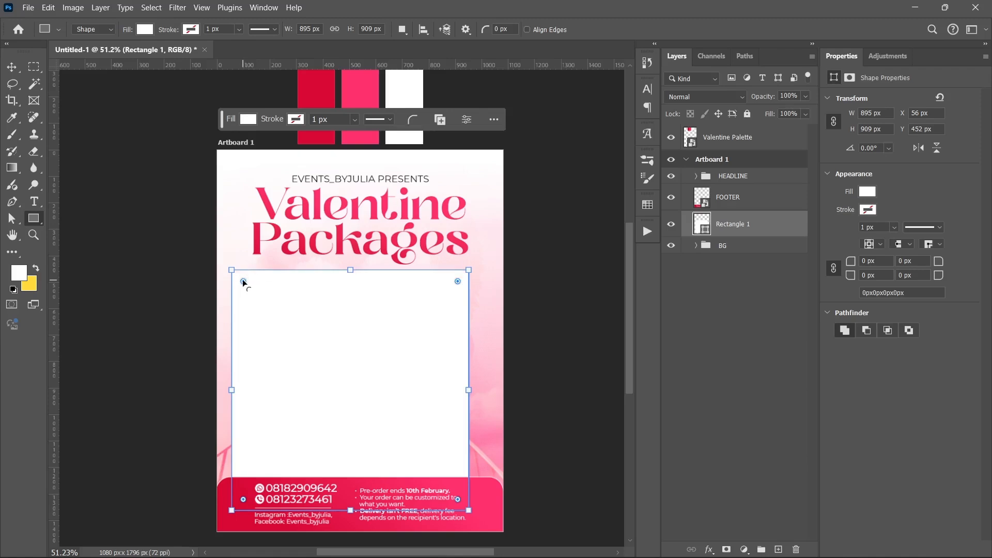
pyautogui.moveTo(243, 281); pyautogui.dragTo(254, 295)
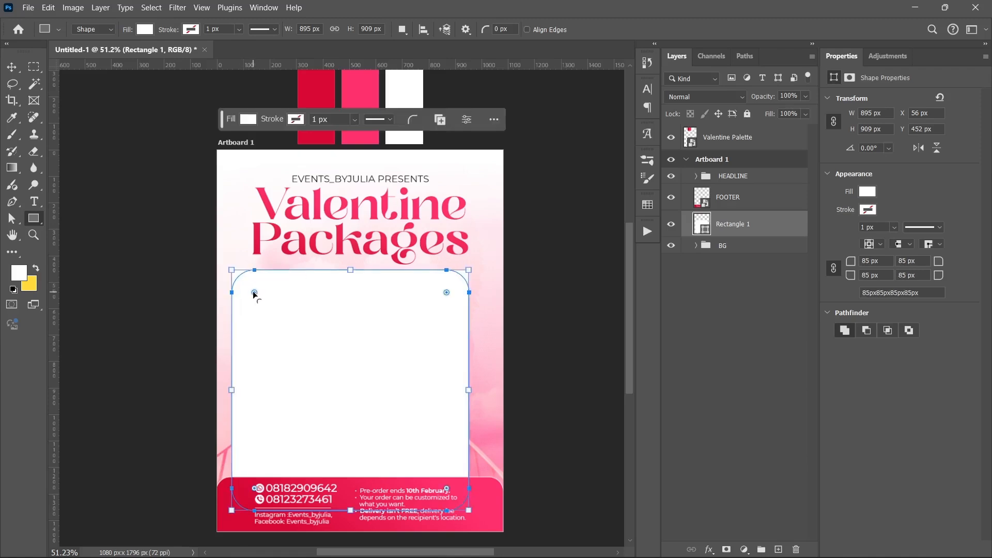
# Center the white panel horizontally on the artboard and nudge it up a few pixels
pyautogui.press('v')
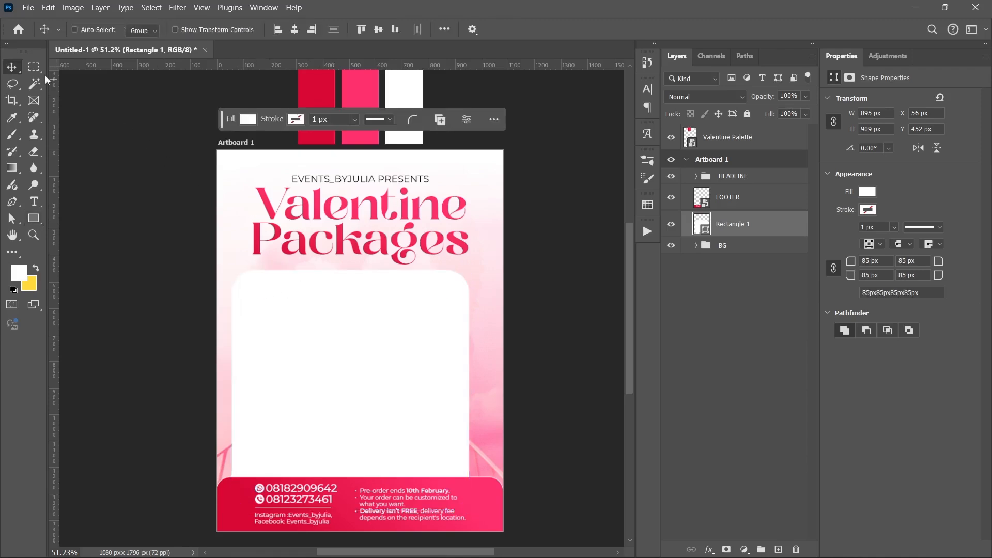
pyautogui.click(294, 29)
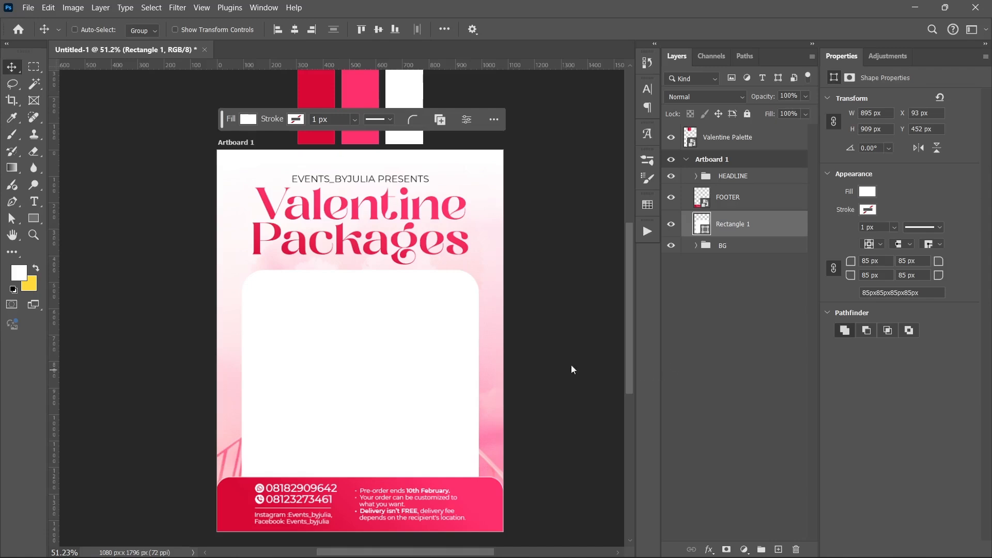
pyautogui.press('Up')
pyautogui.press('Up')
pyautogui.press('Up')
pyautogui.press('Up')
# Copy "5 SENSES PACKAGES" from the Notepad notes and paste it as a text layer above FOOTER, over the white panel
pyautogui.click(749, 197)
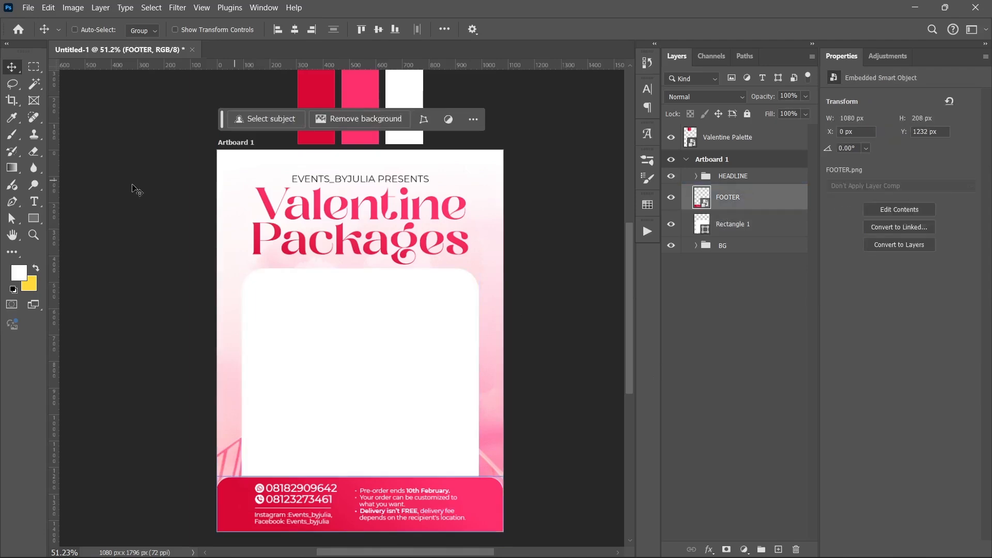
pyautogui.click(33, 202)
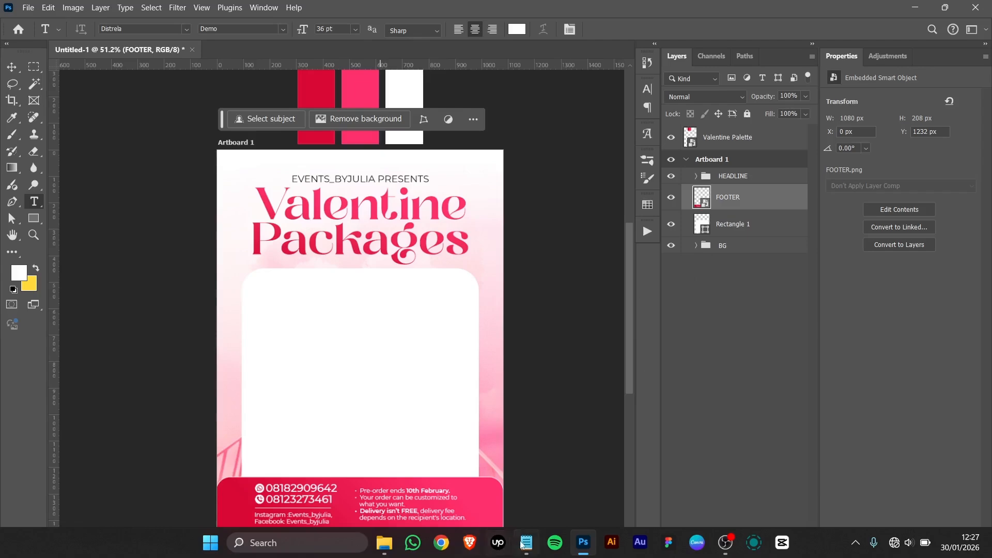
pyautogui.click(527, 543)
pyautogui.moveTo(228, 193); pyautogui.dragTo(123, 194)
pyautogui.hotkey('ctrl', 'c')
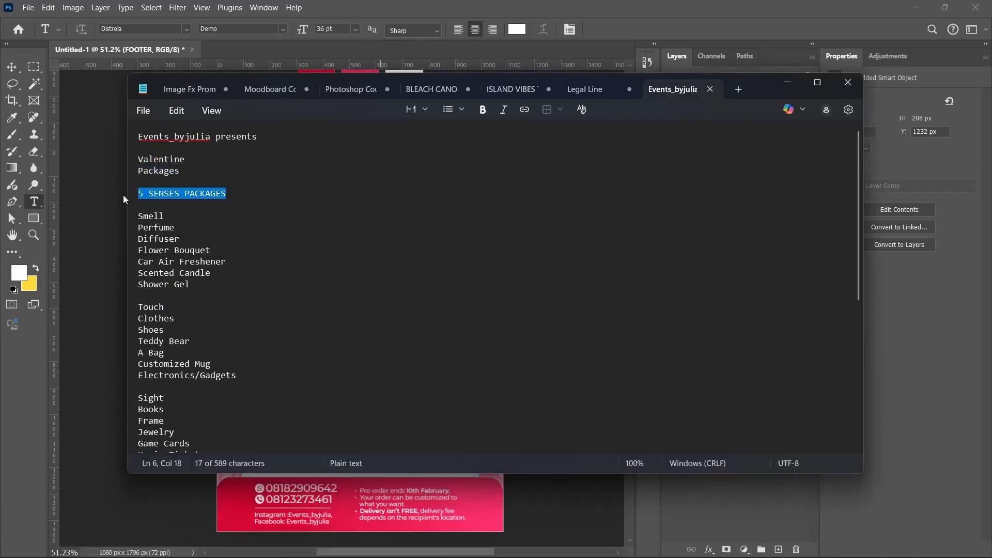
pyautogui.click(787, 82)
pyautogui.click(285, 301)
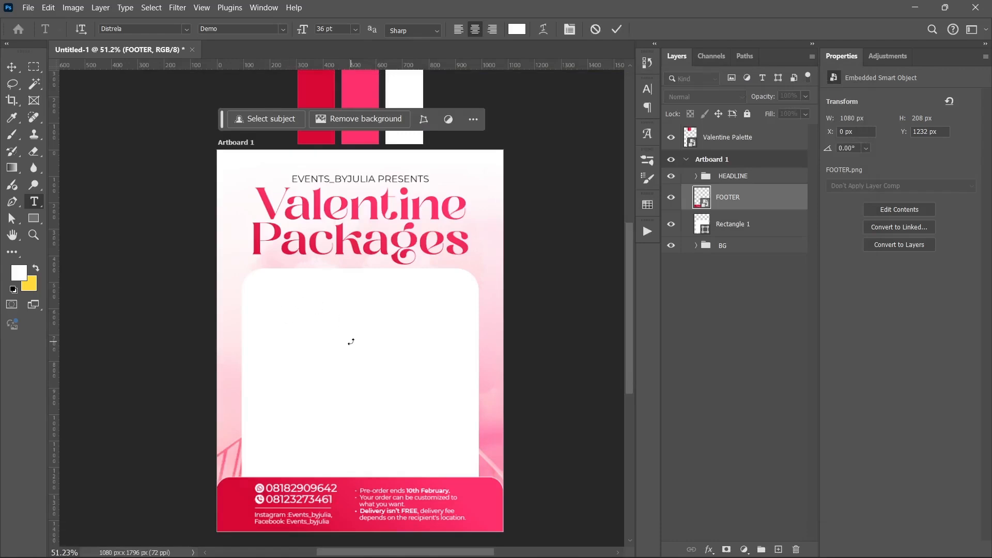
pyautogui.hotkey('ctrl', 'v')
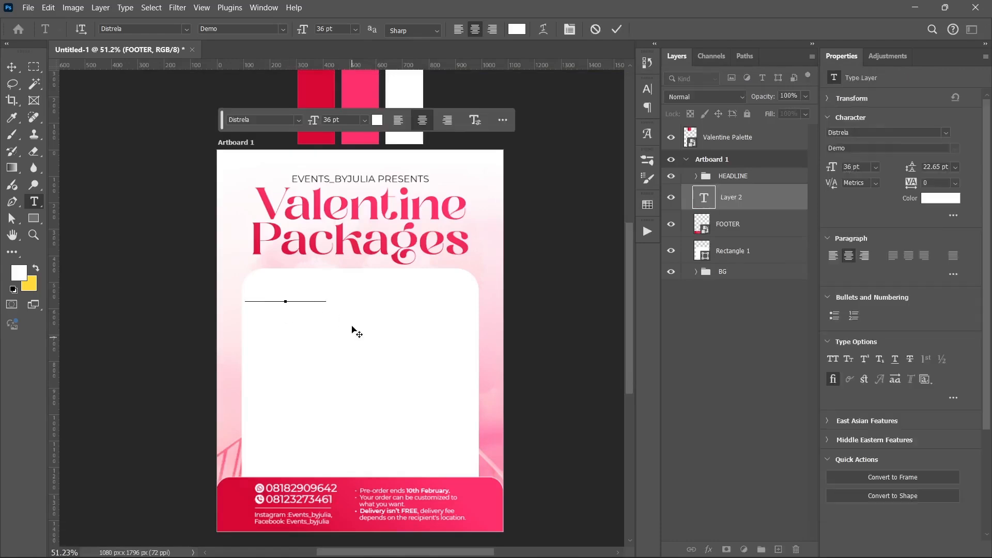
# Set the "5 SENSES PACKAGES" text color to the palette's pink (ff306d)
pyautogui.click(939, 198)
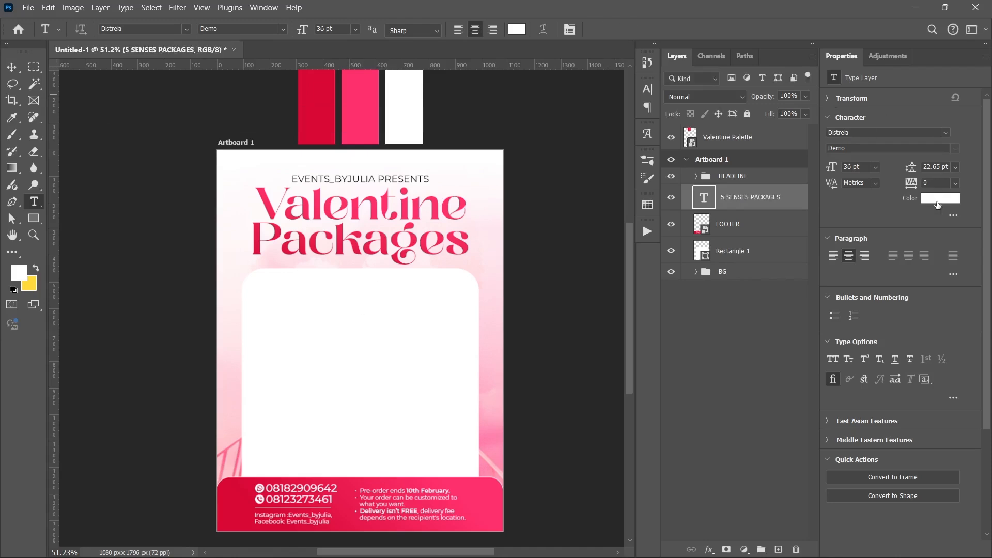
pyautogui.click(367, 125)
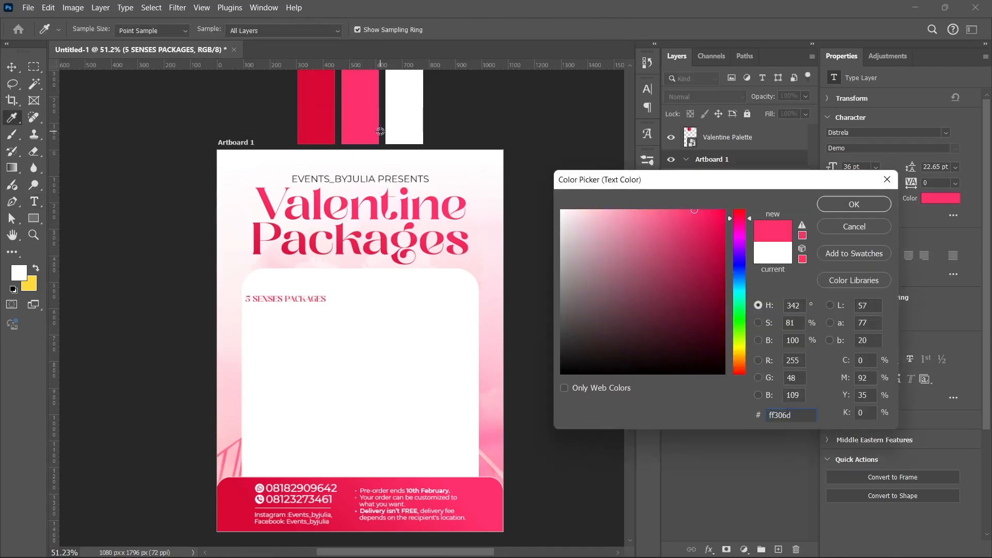
pyautogui.click(302, 112)
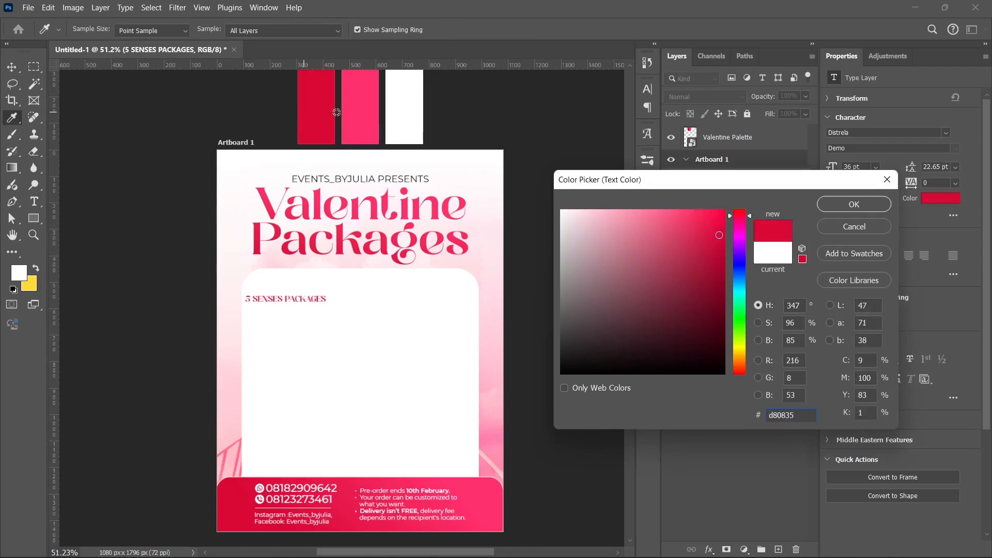
pyautogui.click(352, 104)
pyautogui.click(853, 204)
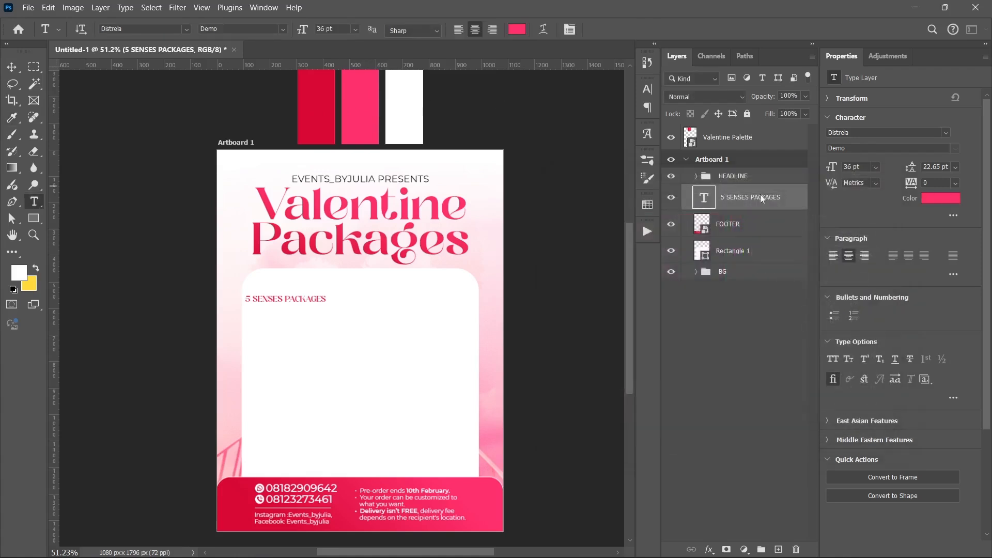
# Center the "5 SENSES PACKAGES" text horizontally on the artboard and scale it up to about 65.61 pt
pyautogui.press('v')
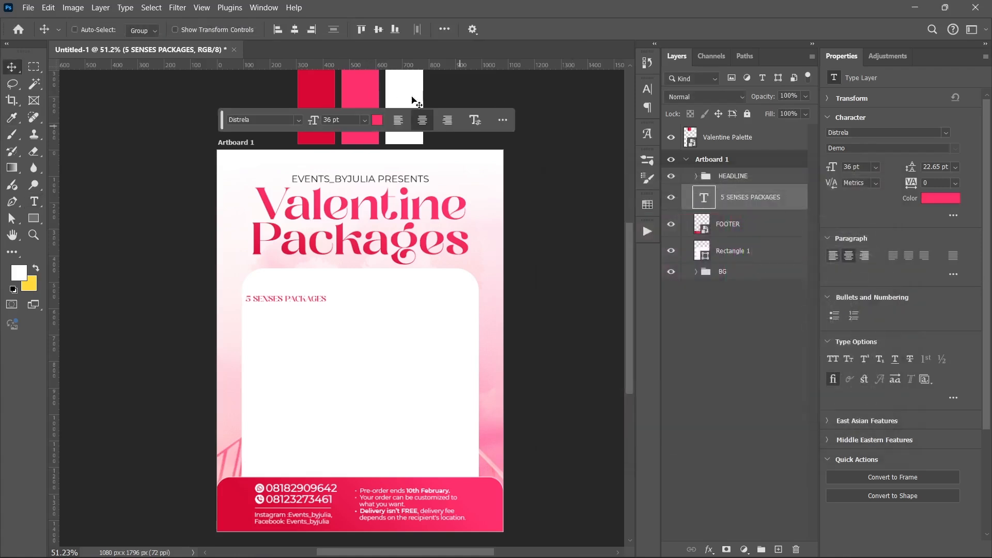
pyautogui.click(295, 29)
pyautogui.keyDown('ctrl'); pyautogui.click(414, 311); pyautogui.keyUp('ctrl')
pyautogui.hotkey('ctrl', 't')
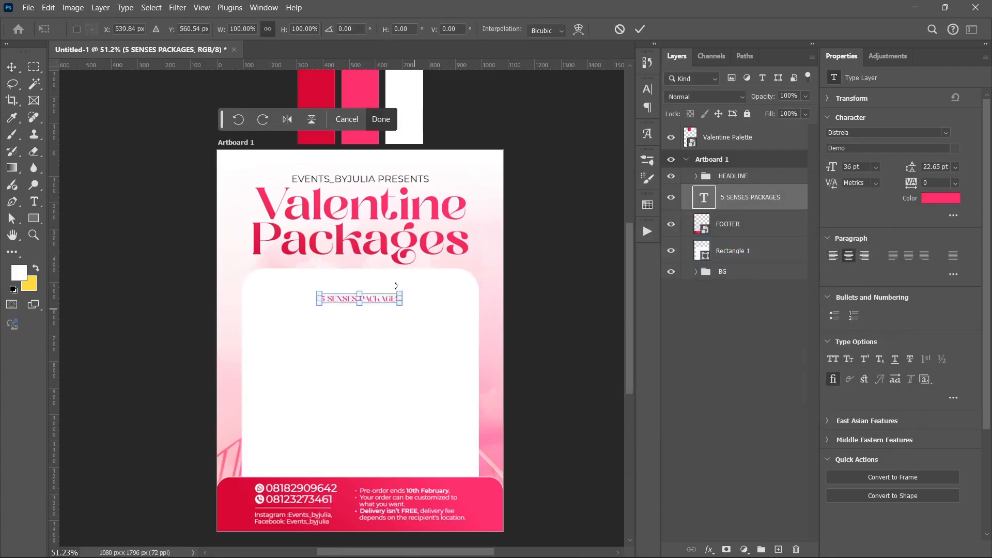
pyautogui.moveTo(355, 294); pyautogui.dragTo(359, 285)
pyautogui.press('Return')
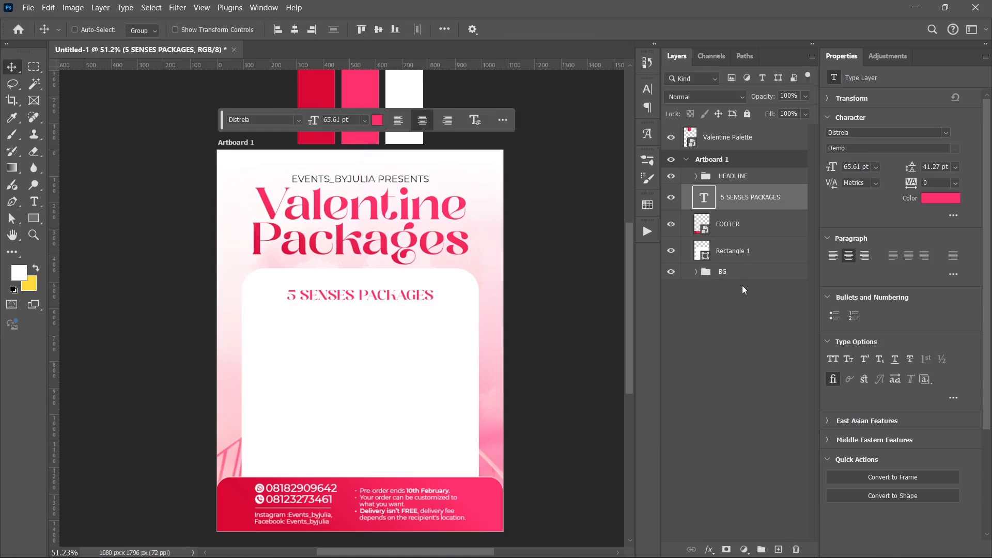
# Move the "5 SENSES PACKAGES" heading up 40 px, near the upper edge of the white panel
pyautogui.hotkey('shift', 'Up')
pyautogui.hotkey('shift', 'Up')
pyautogui.hotkey('shift', 'Up')
pyautogui.hotkey('shift', 'Up')
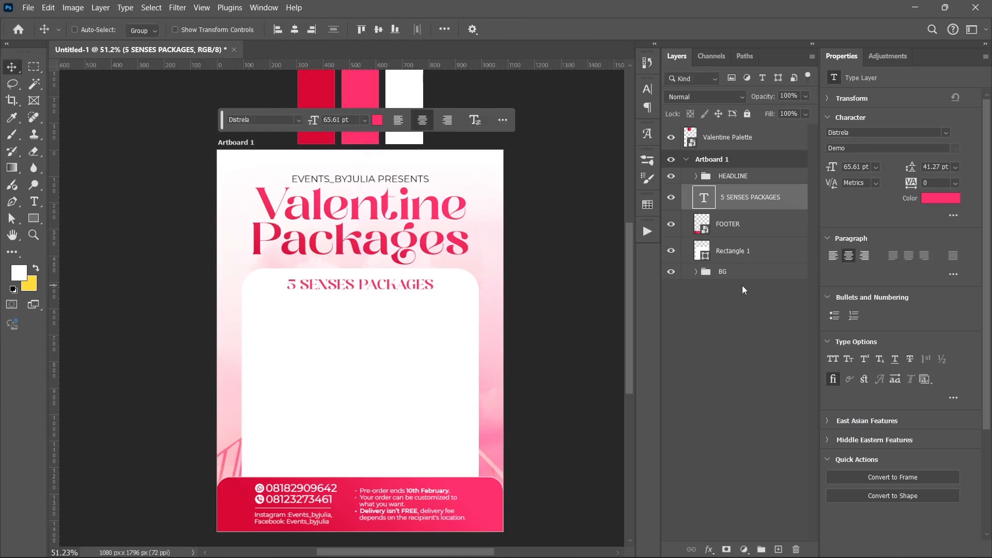
# Change the words "SENSES PACKAGES" to the Arsenica Trial font in Demibold, leaving the 5 in its current font
pyautogui.click(35, 201)
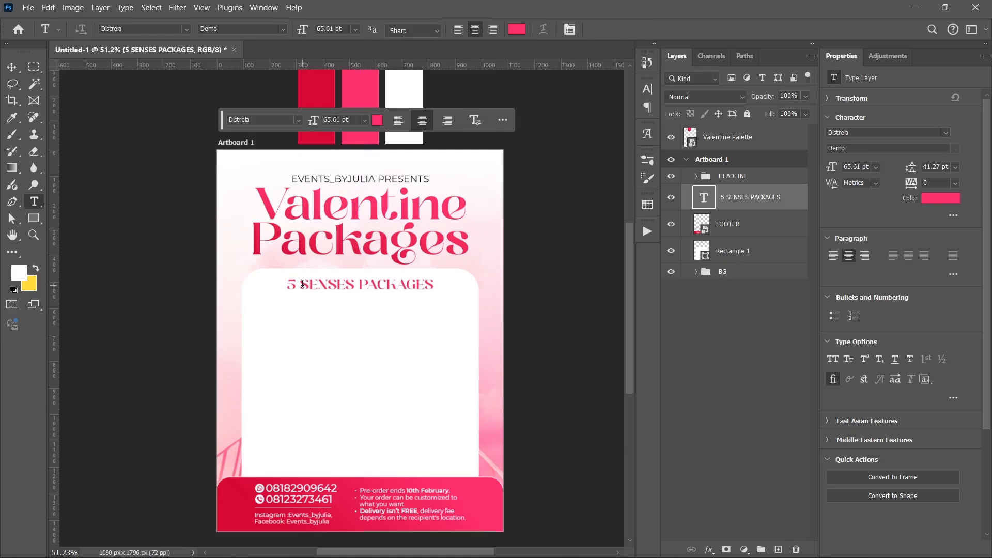
pyautogui.moveTo(301, 284); pyautogui.dragTo(438, 284)
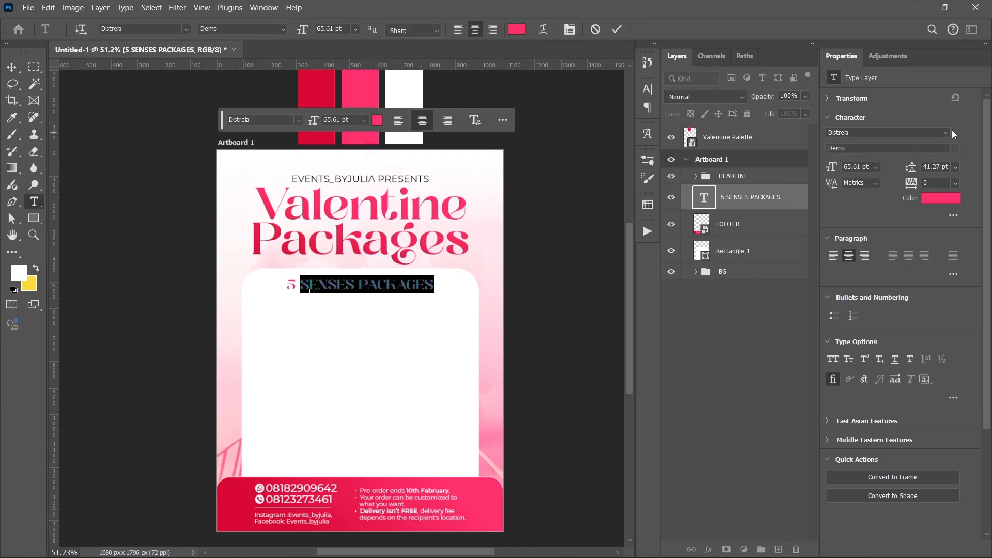
pyautogui.click(949, 132)
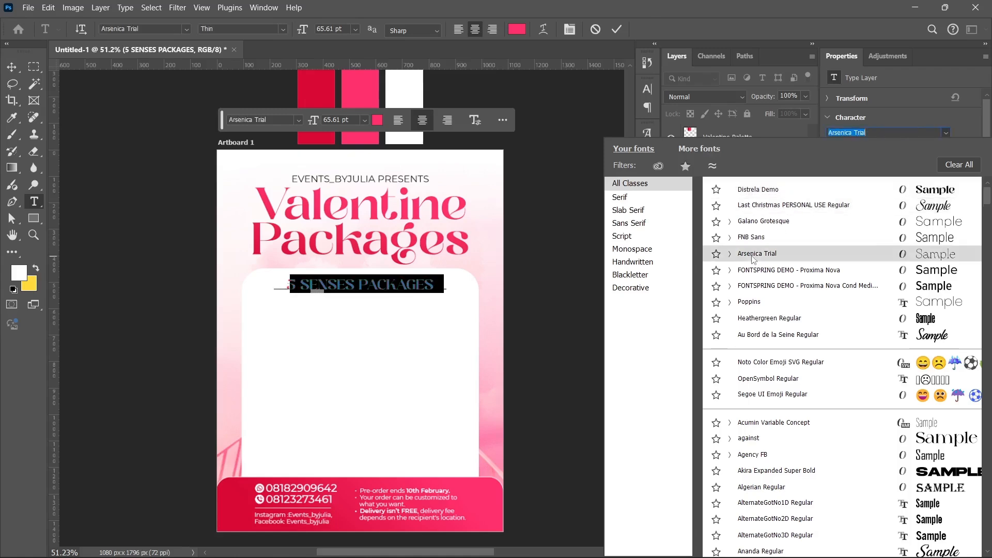
pyautogui.click(754, 253)
pyautogui.click(951, 149)
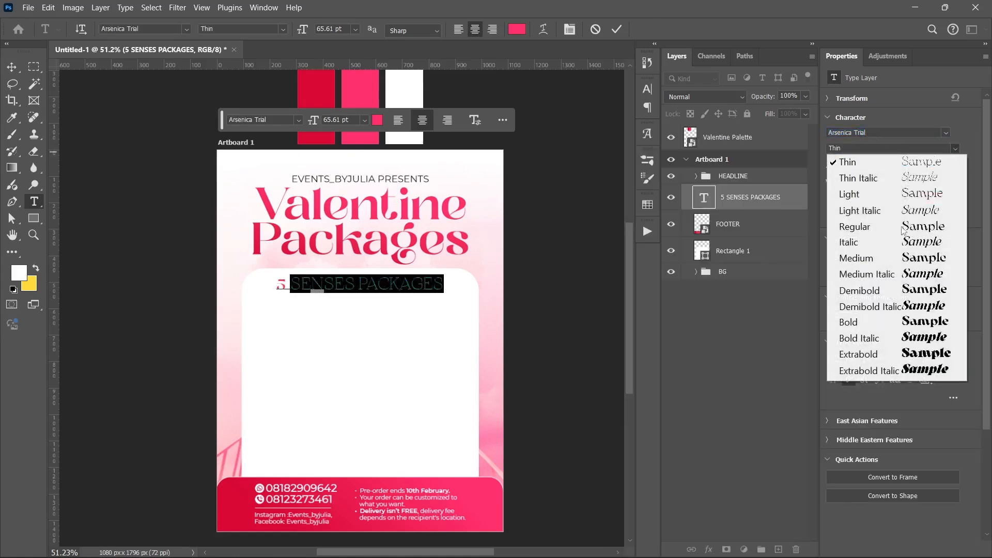
pyautogui.click(876, 292)
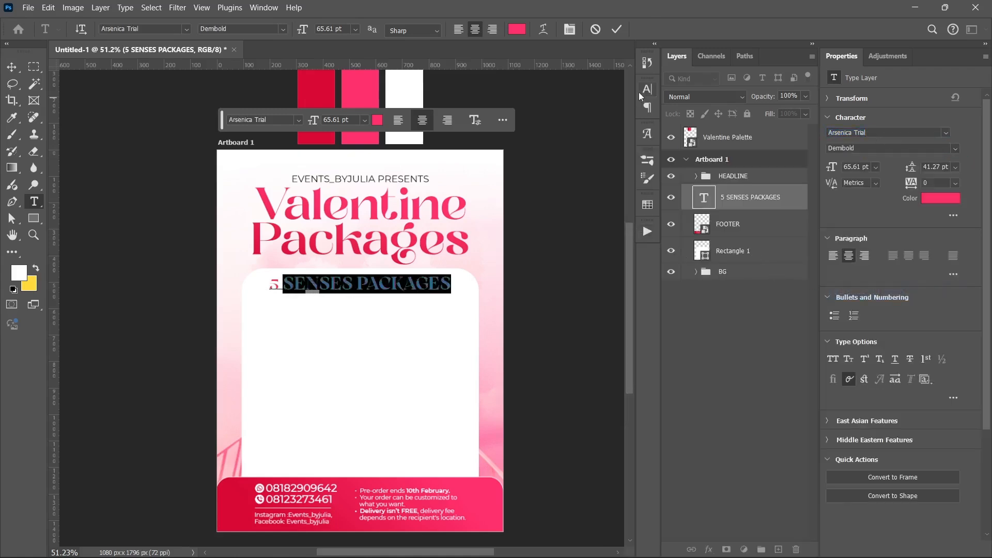
pyautogui.click(616, 29)
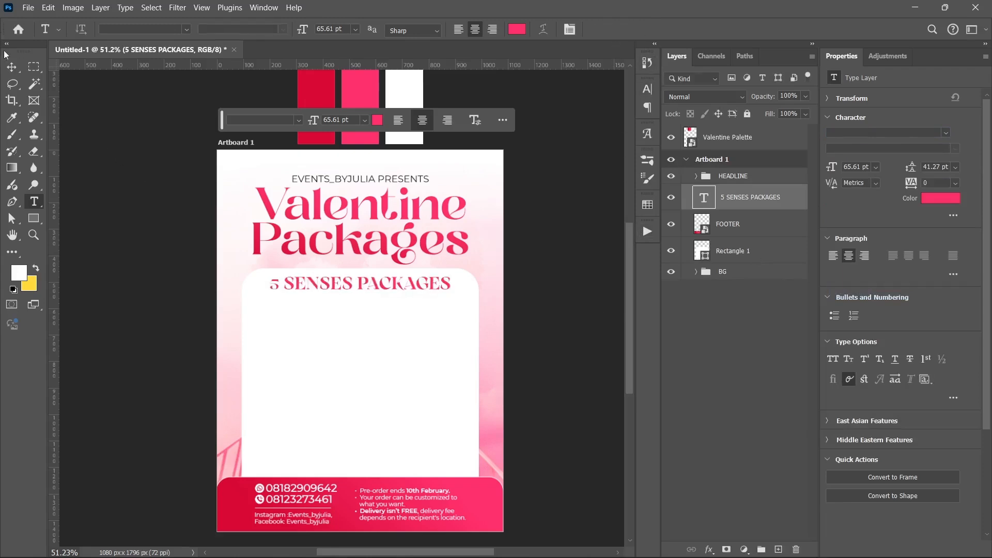
# Scale the "5 SENSES PACKAGES" heading down to about 49.69 pt and recenter it horizontally on the artboard
pyautogui.press('v')
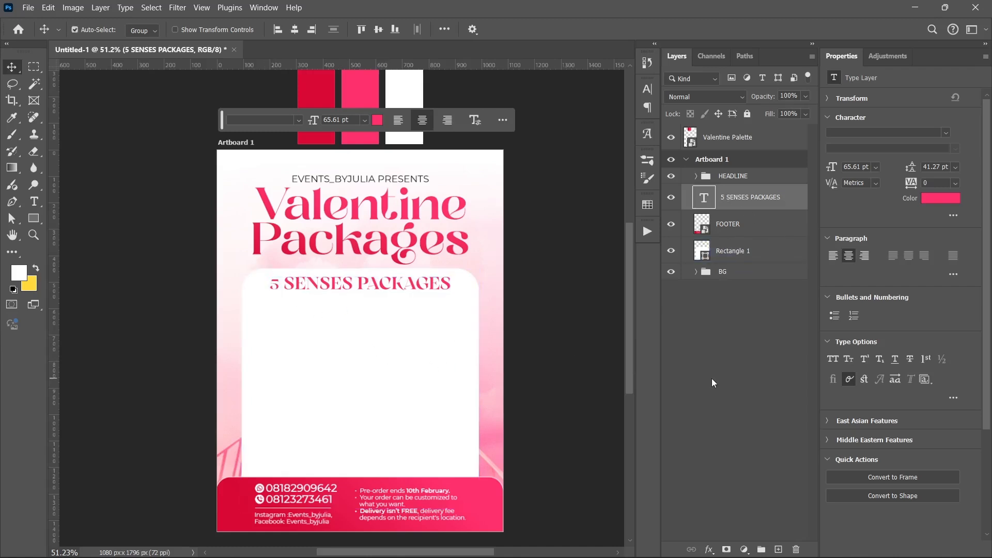
pyautogui.hotkey('ctrl', 't')
pyautogui.moveTo(449, 283); pyautogui.dragTo(428, 283)
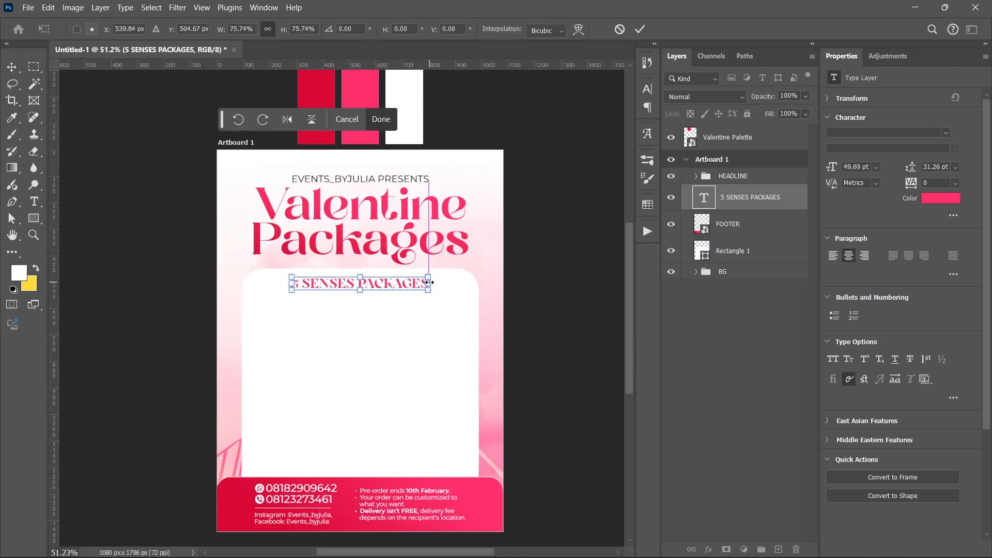
pyautogui.press('Return')
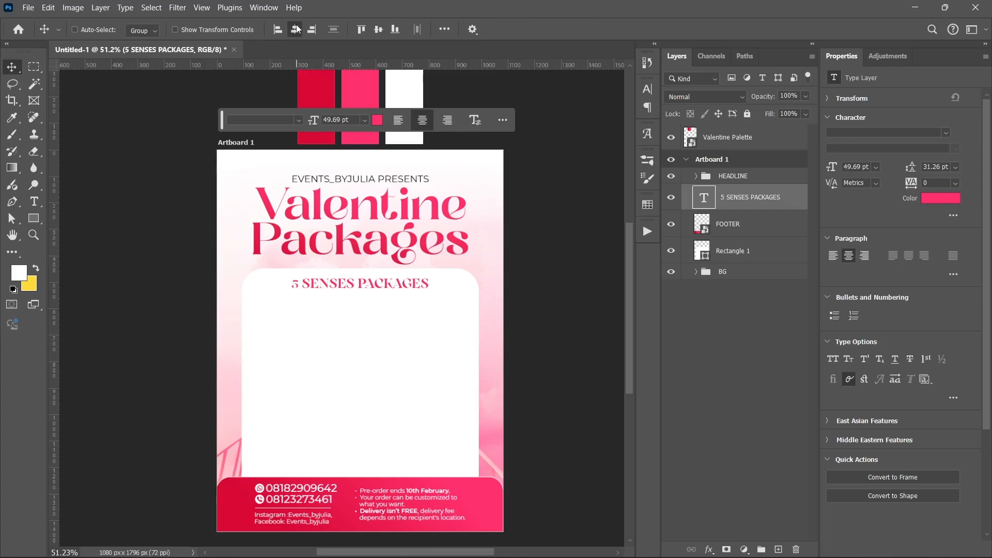
pyautogui.click(297, 30)
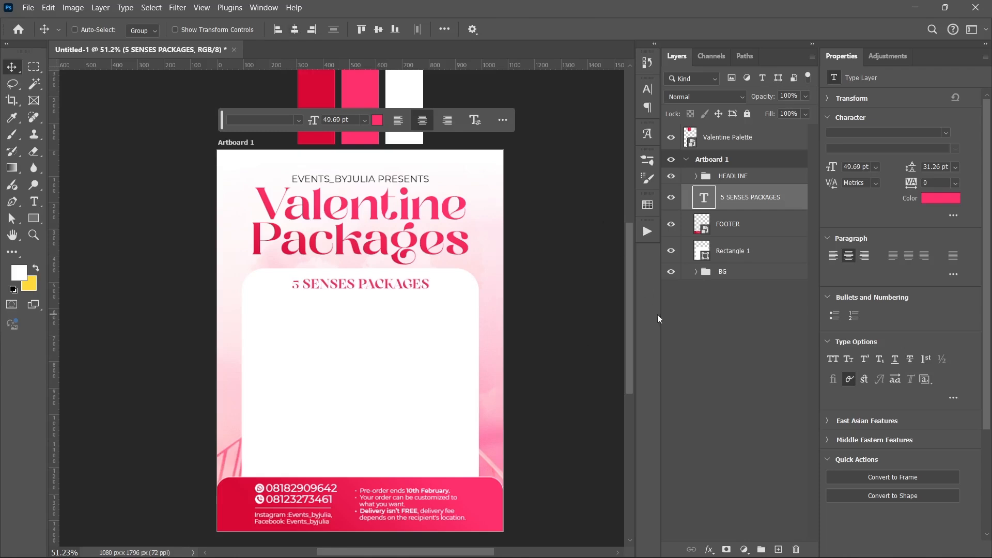
# Nudge the "5 SENSES PACKAGES" heading down a few pixels within the white panel
pyautogui.press('Down')
pyautogui.press('Down')
pyautogui.press('Down')
pyautogui.press('Down')
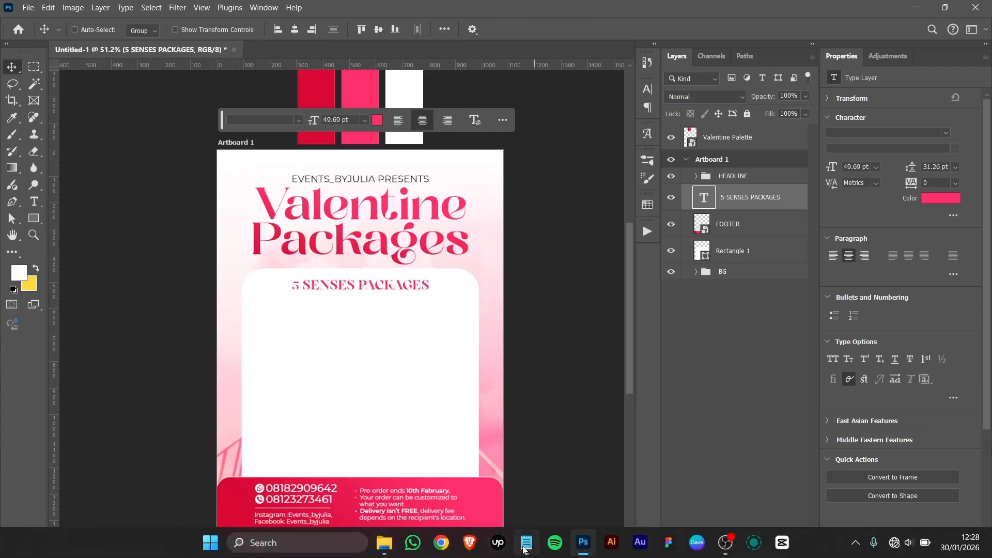
# Switch to the Notepad notes and copy the six items under Smell, from Perfume to Shower Gel
pyautogui.click(526, 542)
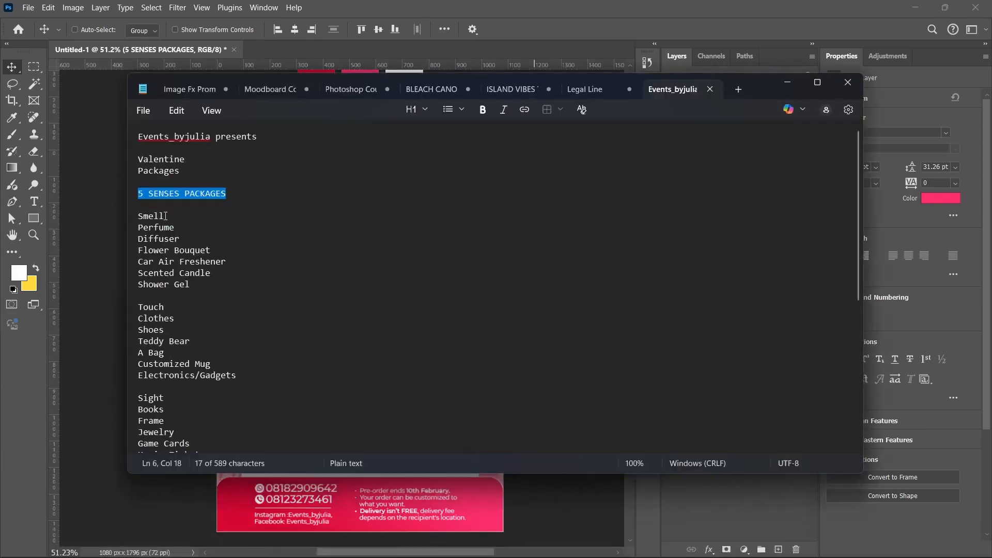
pyautogui.moveTo(190, 285); pyautogui.dragTo(115, 230)
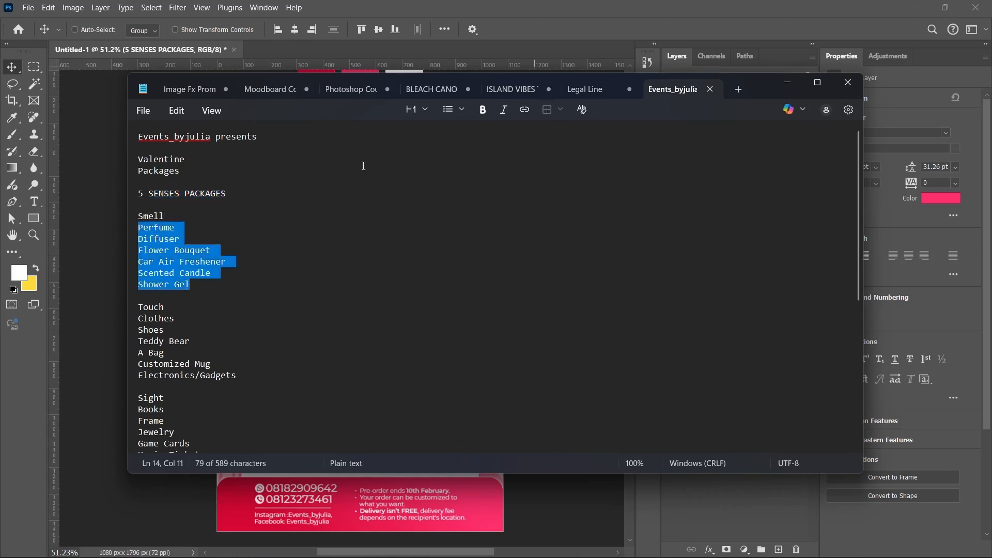
pyautogui.click(784, 84)
# Add a "Smell" text layer on the white panel, below the left end of the "5 SENSES PACKAGES" heading
pyautogui.press('t')
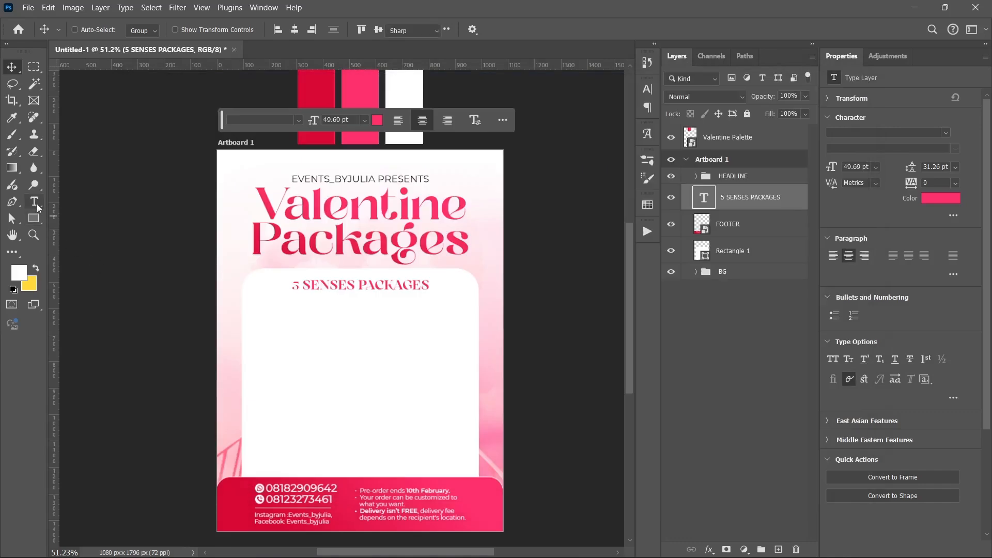
pyautogui.click(265, 322)
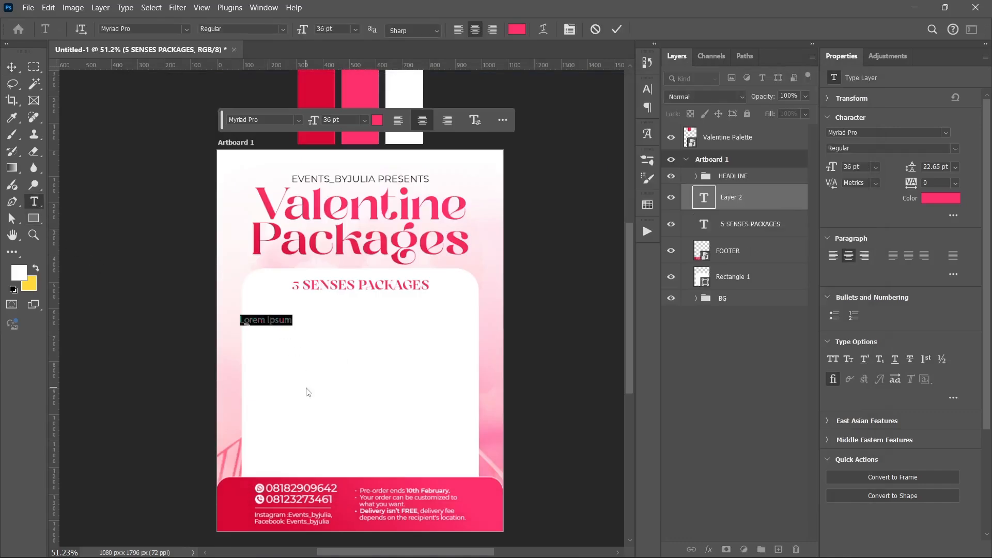
pyautogui.write('S ell')
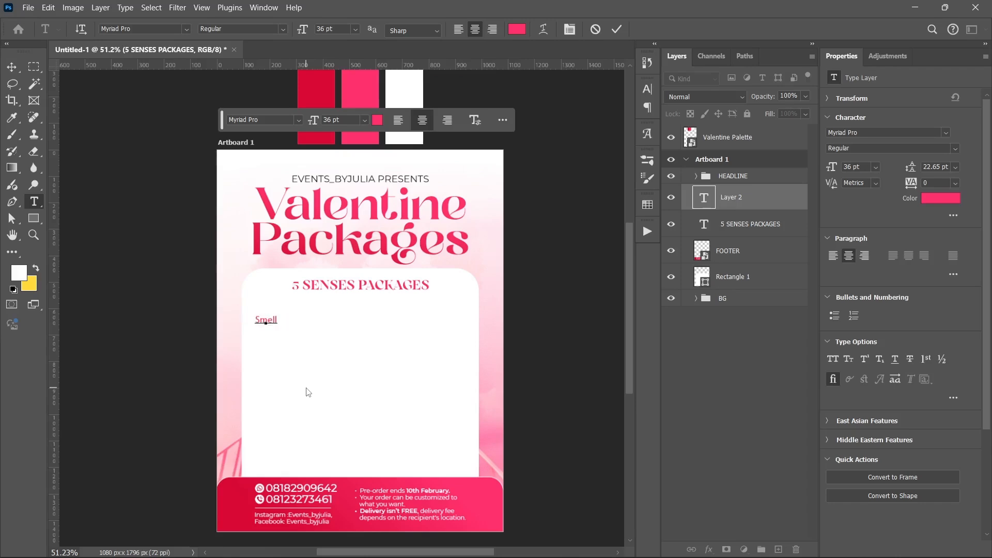
pyautogui.hotkey('ctrl', 'Return')
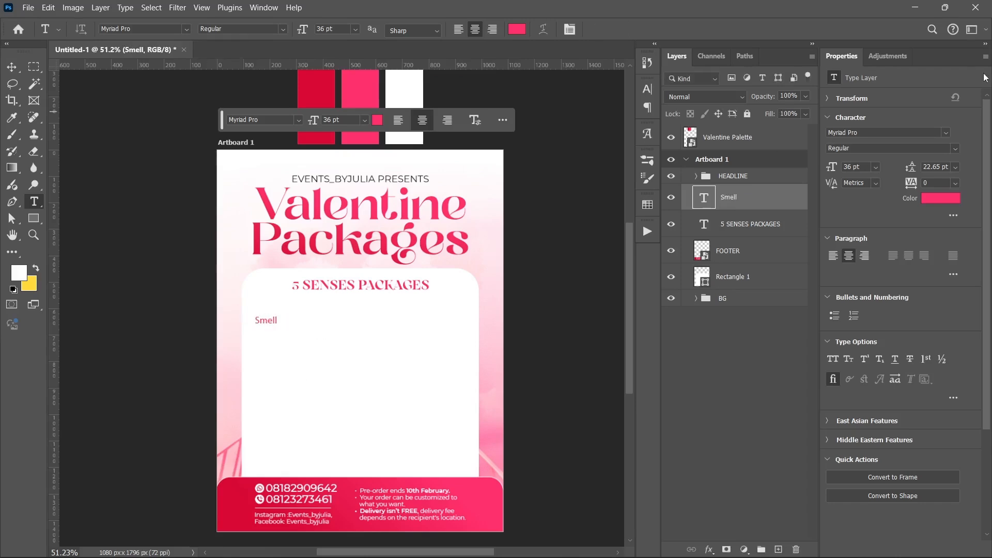
# Set the "Smell" subheading to Arsenica Trial Demibold at 48 pt
pyautogui.click(945, 132)
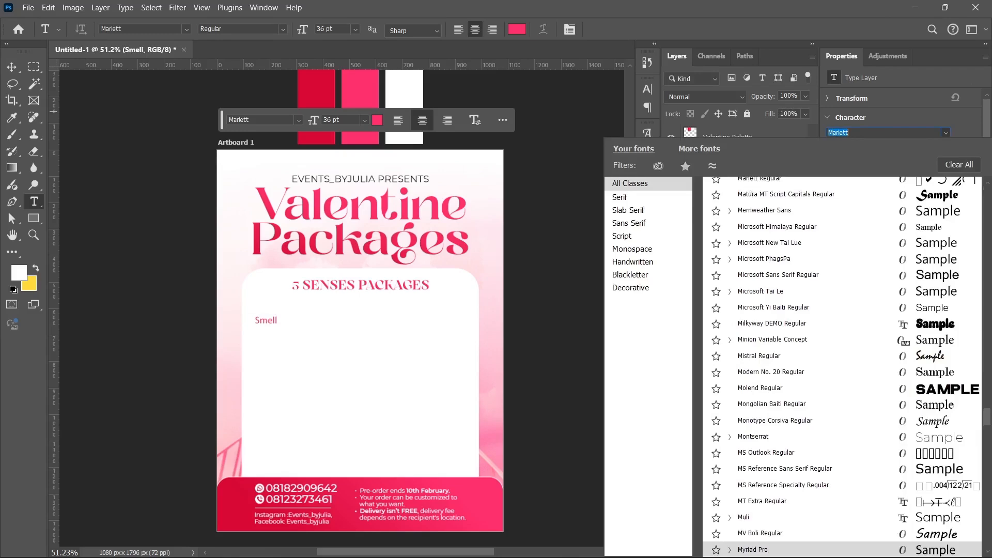
pyautogui.scroll(15, 750, 192)
pyautogui.press('Return')
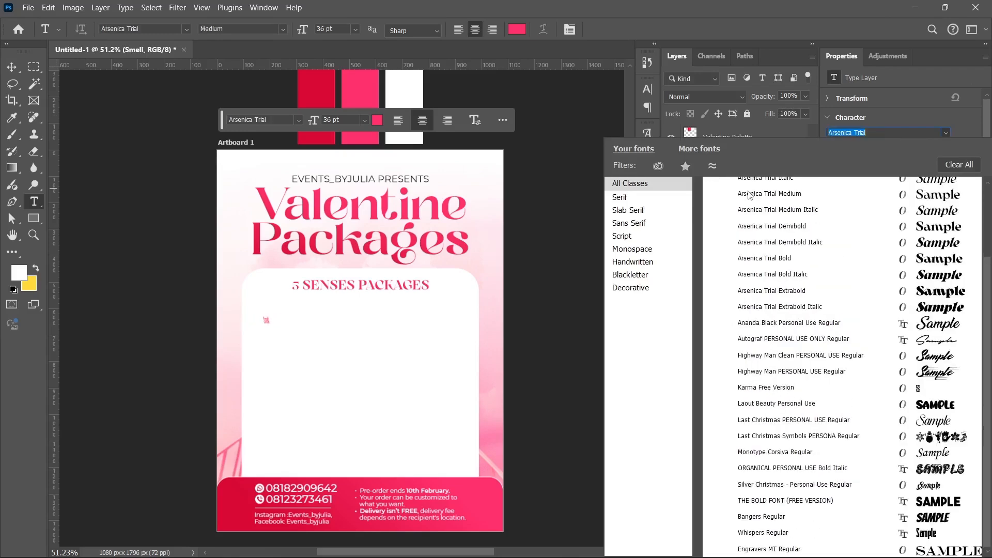
pyautogui.click(748, 194)
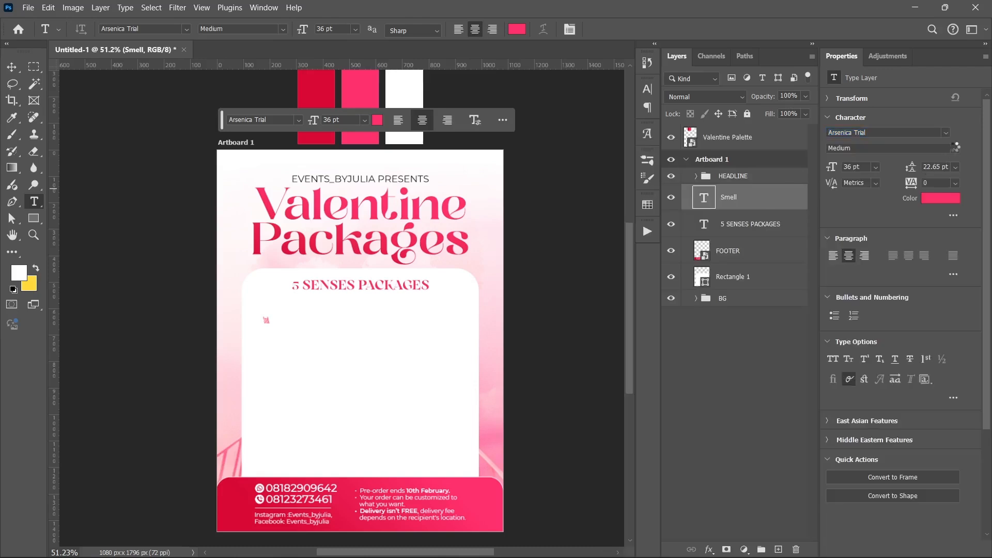
pyautogui.click(955, 148)
pyautogui.click(878, 291)
pyautogui.press('v')
pyautogui.click(874, 168)
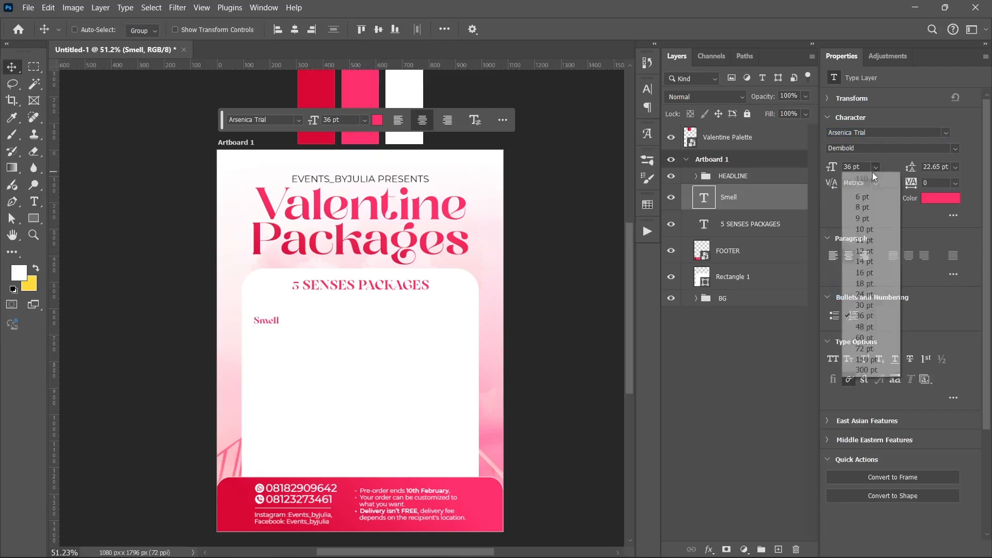
pyautogui.click(847, 326)
pyautogui.keyDown('ctrl'); pyautogui.click(313, 360); pyautogui.keyUp('ctrl')
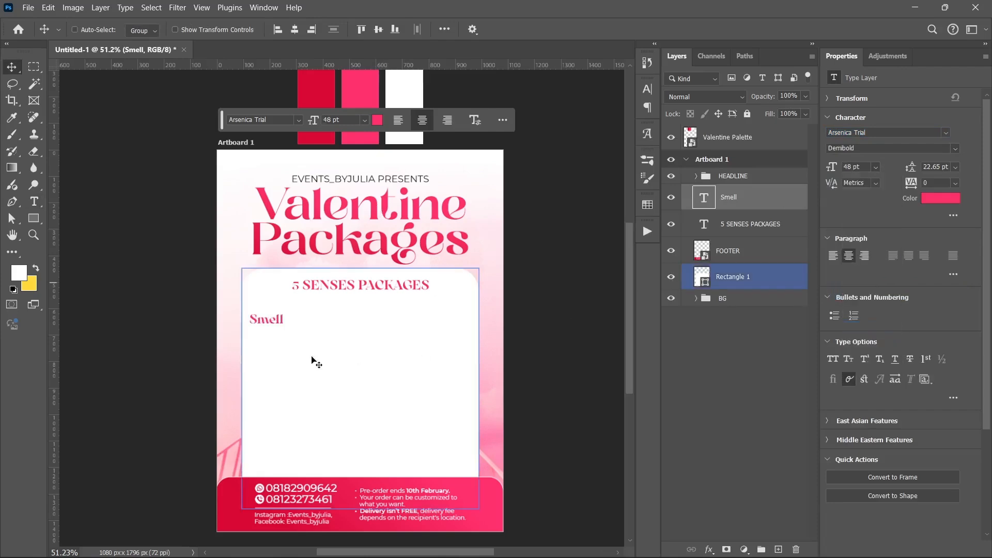
# Duplicate "Smell" just below itself, replace the copy's text with the six copied items and set its leading to Auto
pyautogui.moveTo(267, 325); pyautogui.dragTo(269, 337)
pyautogui.doubleClick(268, 337)
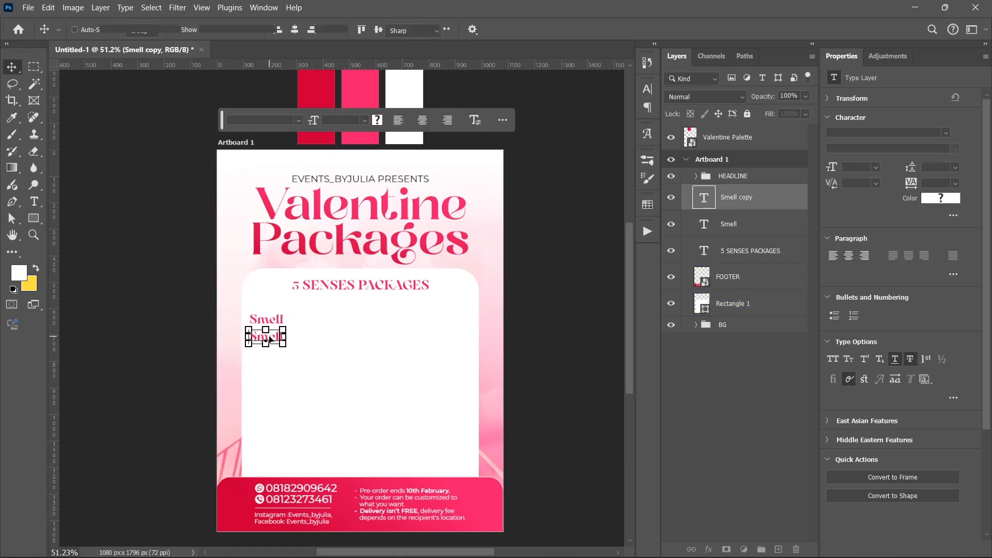
pyautogui.write('Perfume Diffuser Flower Bouquet Air Freshener Scented Candle Shower Gel')
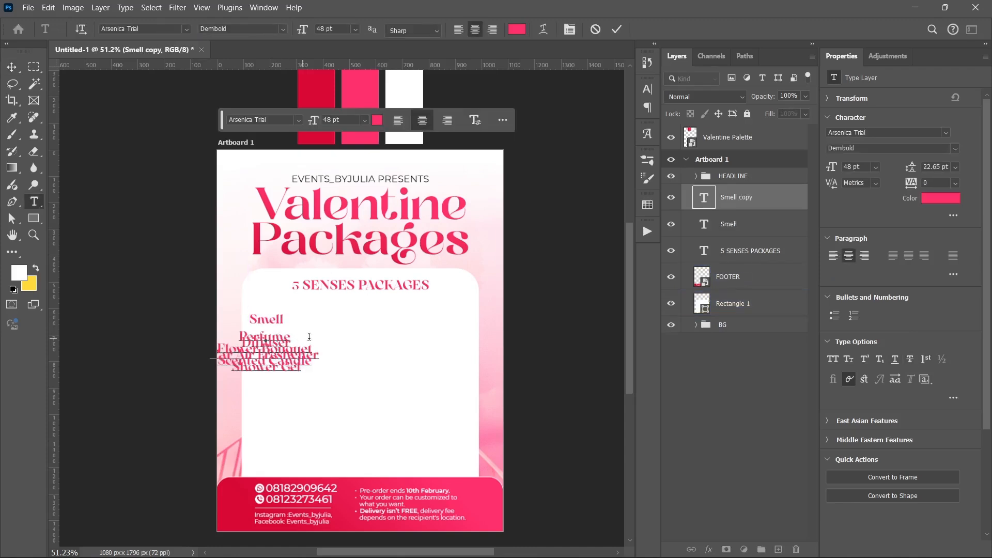
pyautogui.click(618, 28)
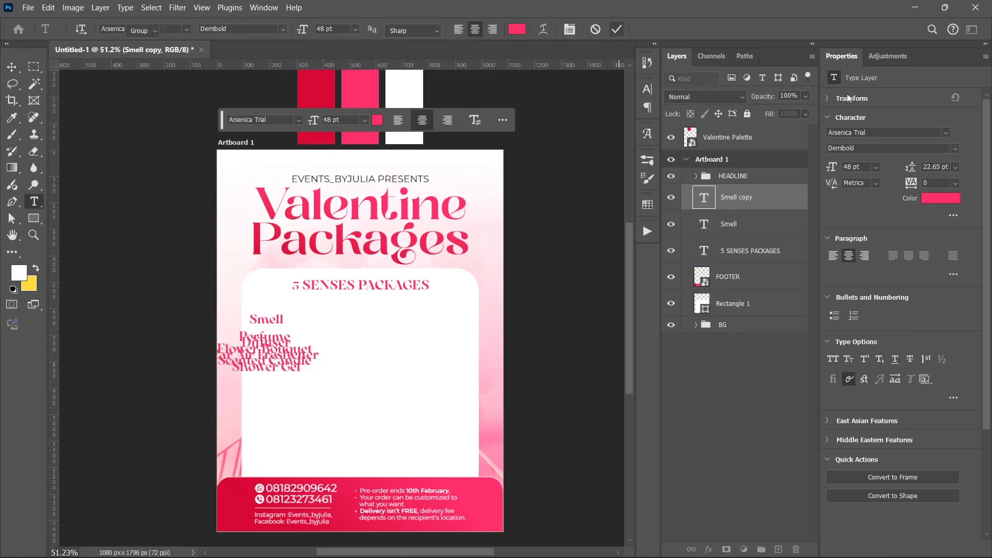
pyautogui.click(955, 167)
pyautogui.click(942, 180)
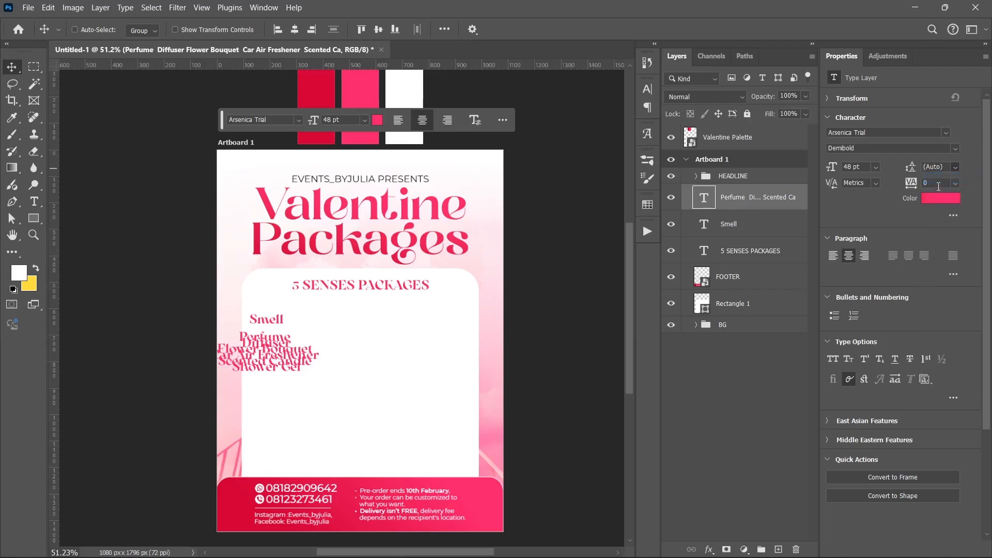
# Change the font of the Smell item list to Montserrat Medium
pyautogui.click(946, 132)
pyautogui.click(763, 237)
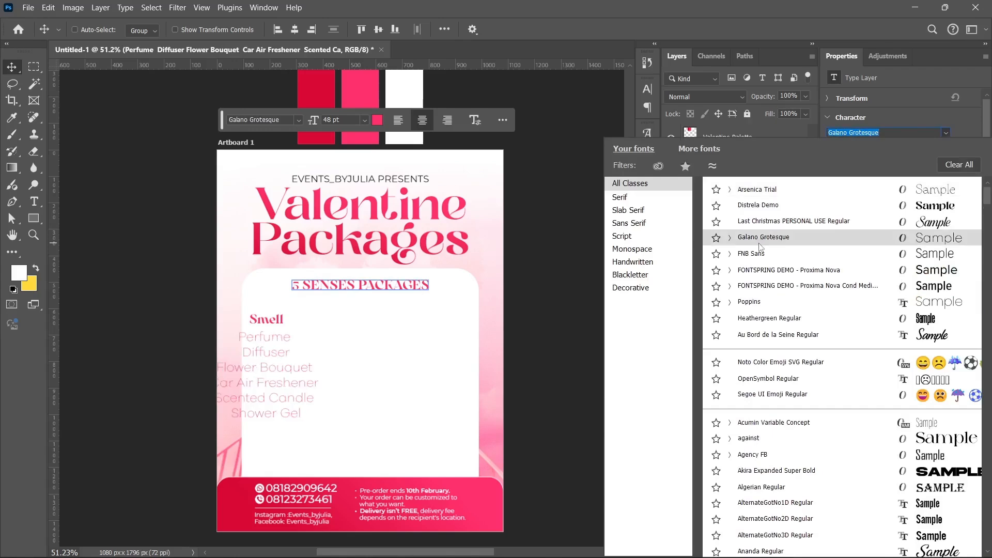
pyautogui.write('mont')
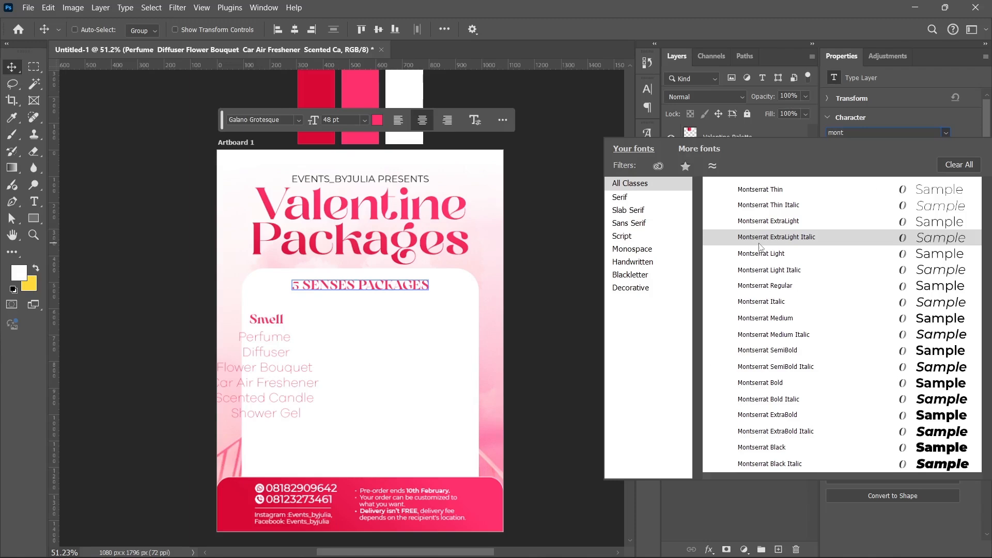
pyautogui.click(758, 244)
pyautogui.click(888, 148)
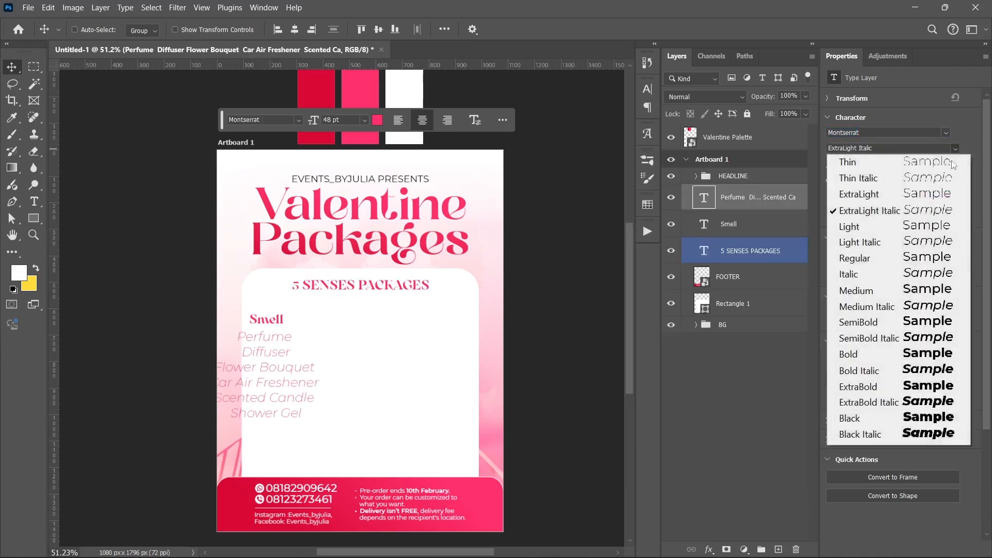
pyautogui.click(862, 289)
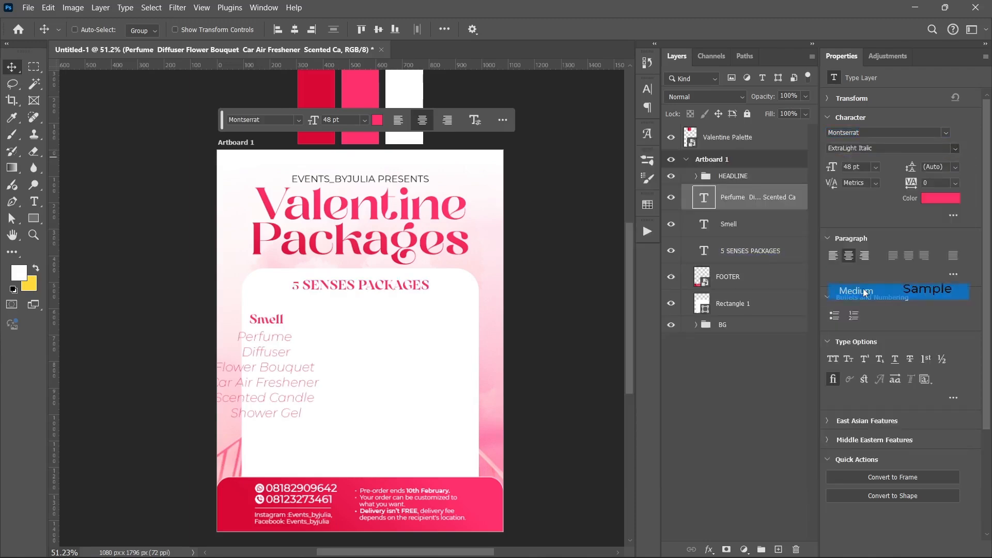
# Format the Smell item list as left-aligned round bullets with black (000000) text
pyautogui.click(833, 255)
pyautogui.click(834, 317)
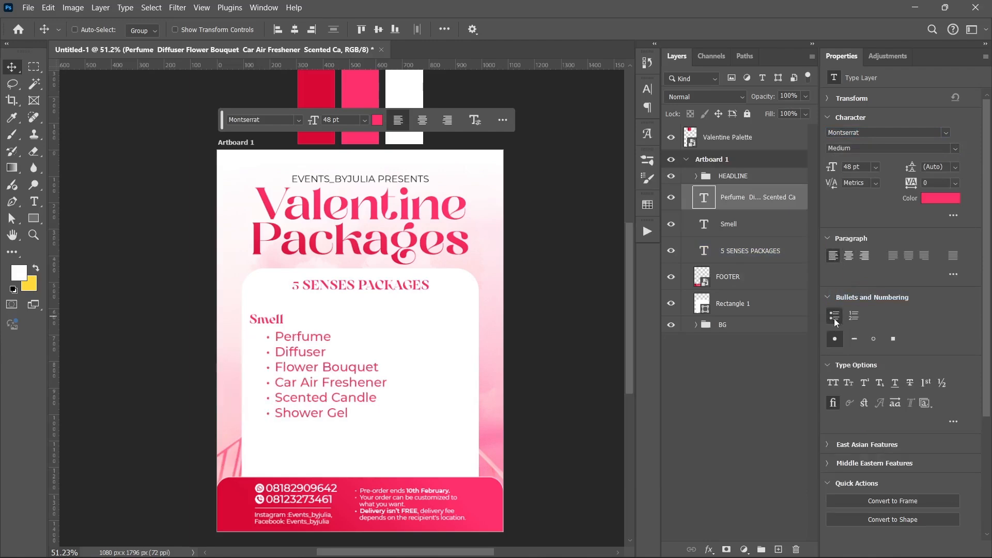
pyautogui.click(940, 198)
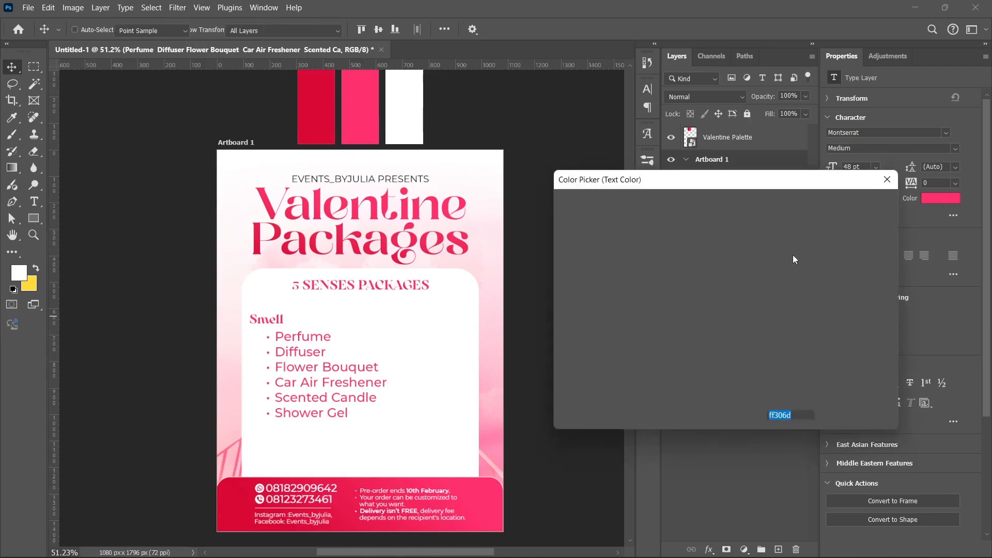
pyautogui.write('000000')
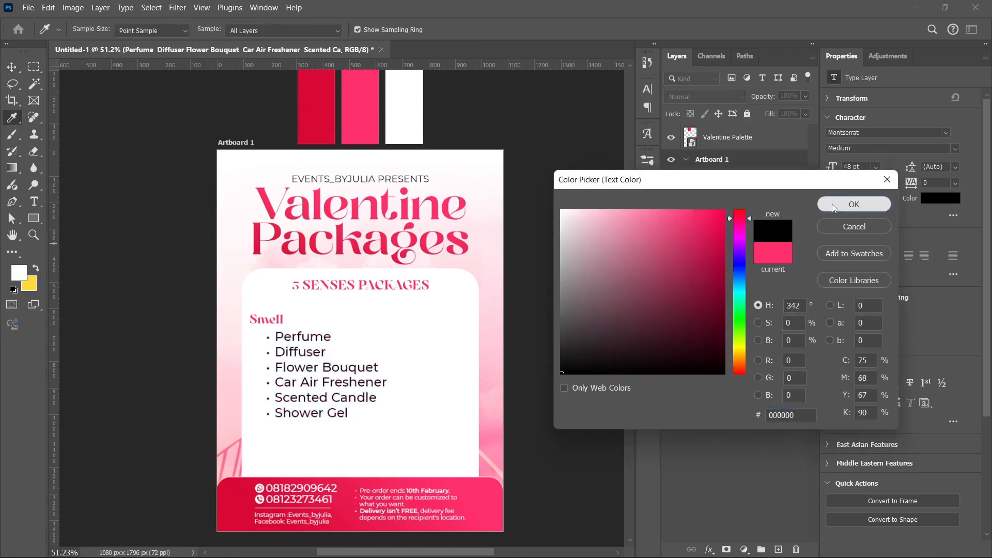
pyautogui.click(854, 204)
# Left-align the "Smell" subheading and move it together with its item list 30 px left and 20 px up
pyautogui.click(738, 223)
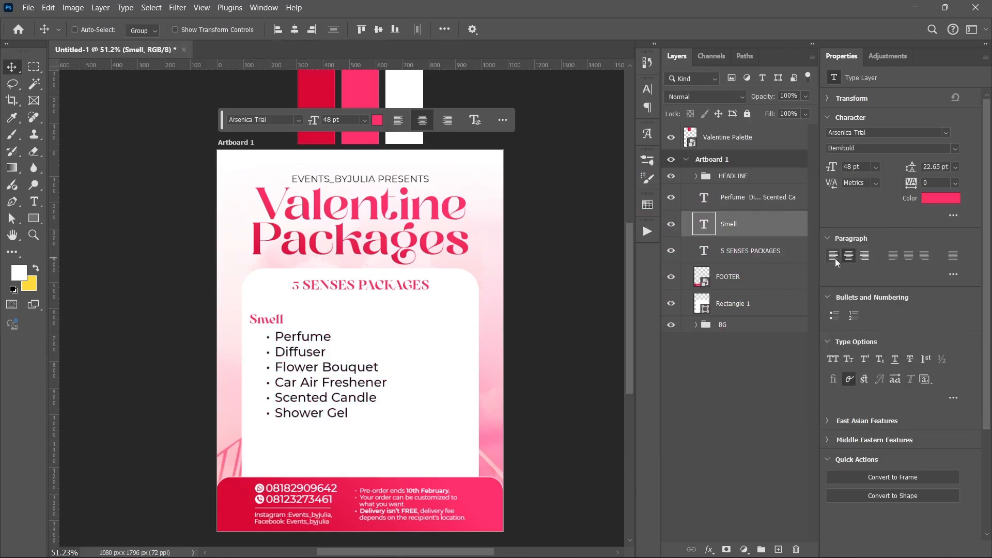
pyautogui.hotkey('ctrl', 'z')
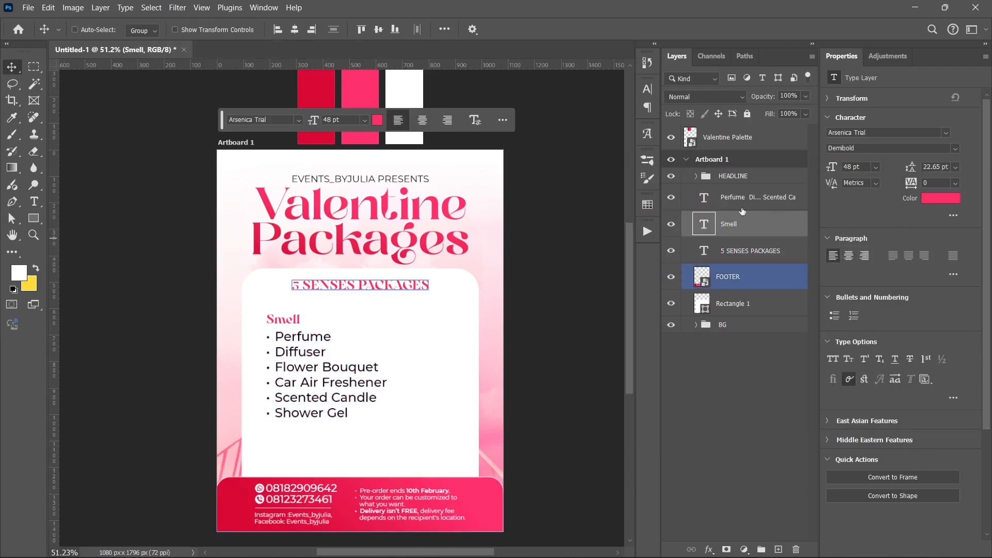
pyautogui.keyDown('ctrl'); pyautogui.click(753, 202); pyautogui.keyUp('ctrl')
pyautogui.hotkey('shift', 'Left')
pyautogui.hotkey('shift', 'Left')
pyautogui.hotkey('shift', 'Left')
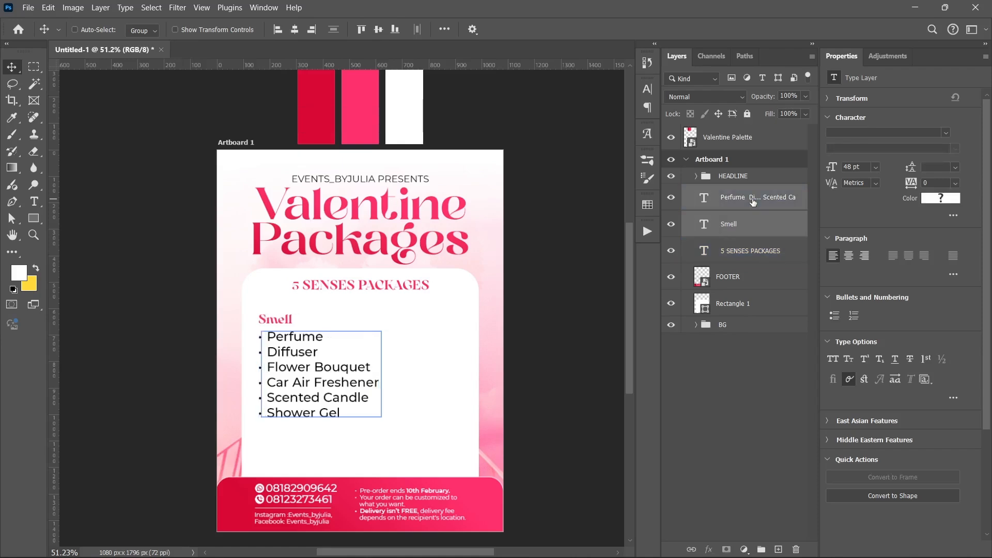
pyautogui.hotkey('shift', 'Up')
pyautogui.hotkey('shift', 'Up')
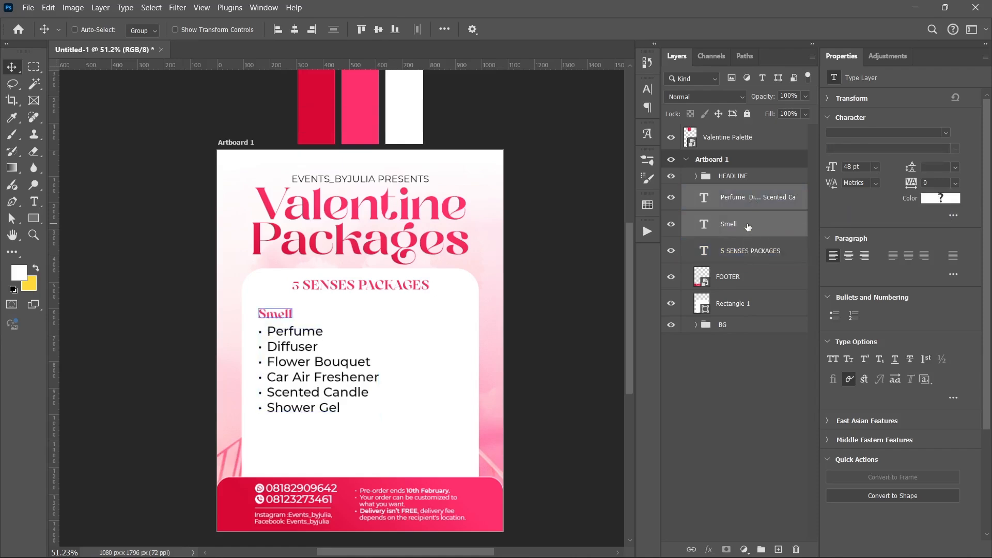
# Scale the Smell item list down to about 25.17 pt and nudge it up closer to its subheading
pyautogui.keyDown('ctrl'); pyautogui.click(731, 202); pyautogui.keyUp('ctrl')
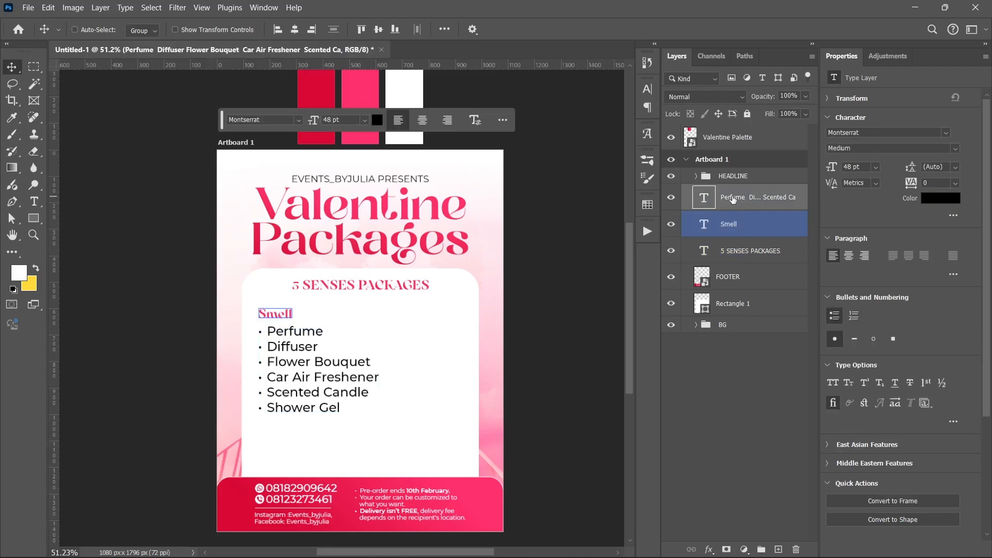
pyautogui.hotkey('ctrl', 't')
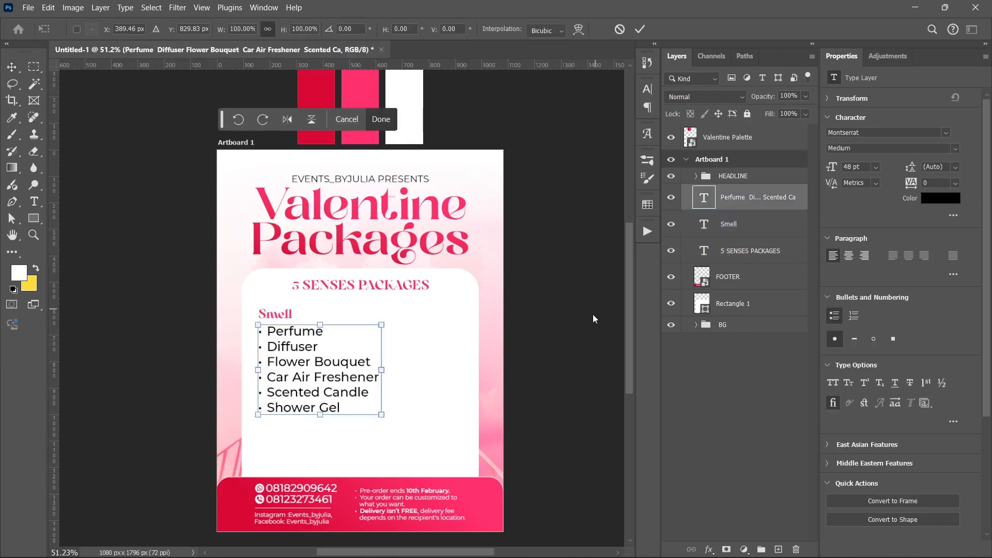
pyautogui.moveTo(390, 413); pyautogui.dragTo(319, 377)
pyautogui.press('Return')
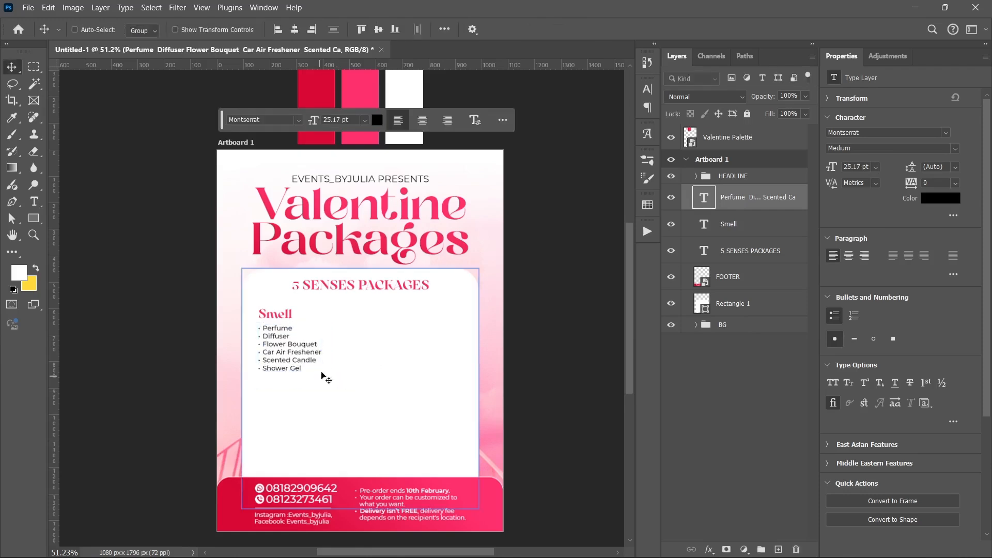
pyautogui.press('Up')
pyautogui.press('Up')
pyautogui.press('Up')
pyautogui.press('Up')
pyautogui.press('Up')
pyautogui.press('Up')
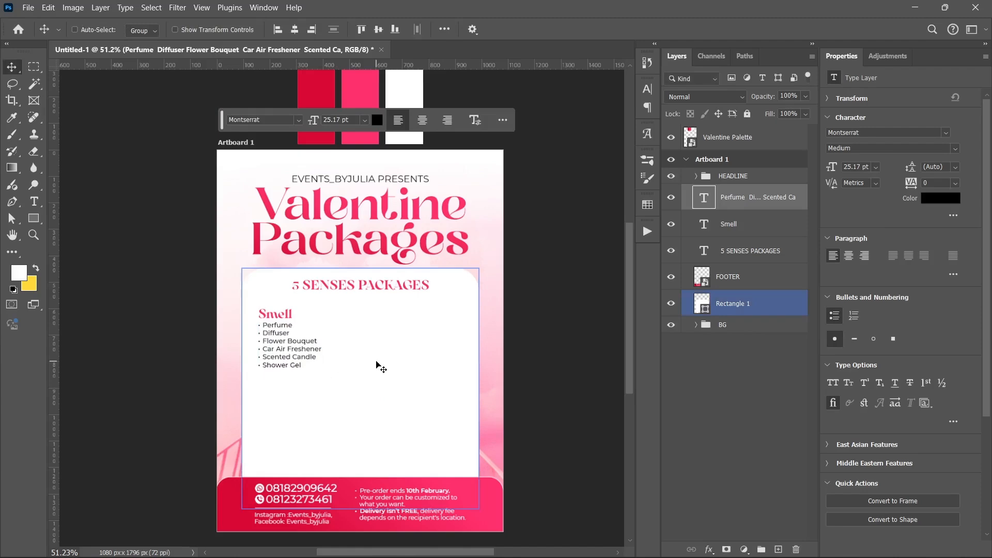
# Scale the "Smell" subheading down to about 35.44 pt
pyautogui.click(743, 223)
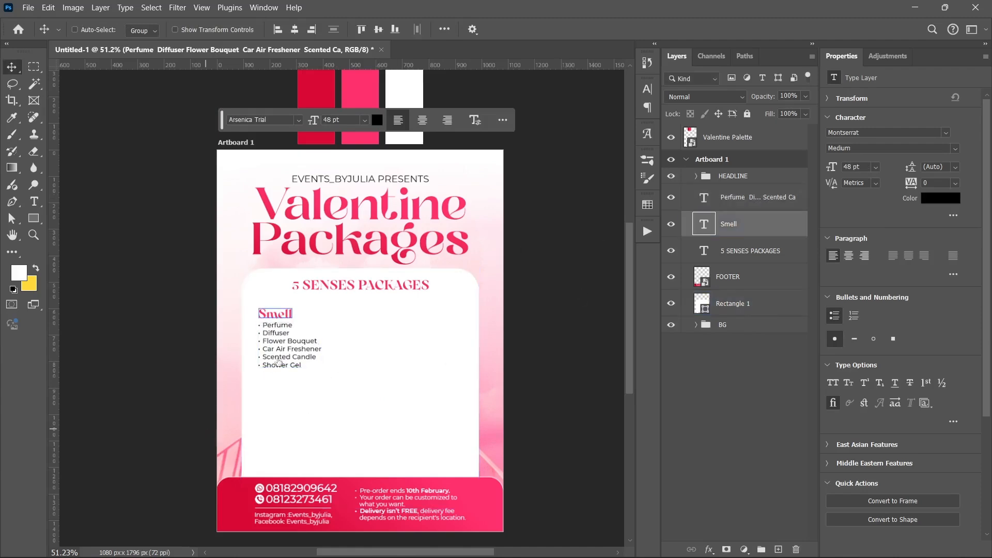
pyautogui.scroll(6, 278, 354)
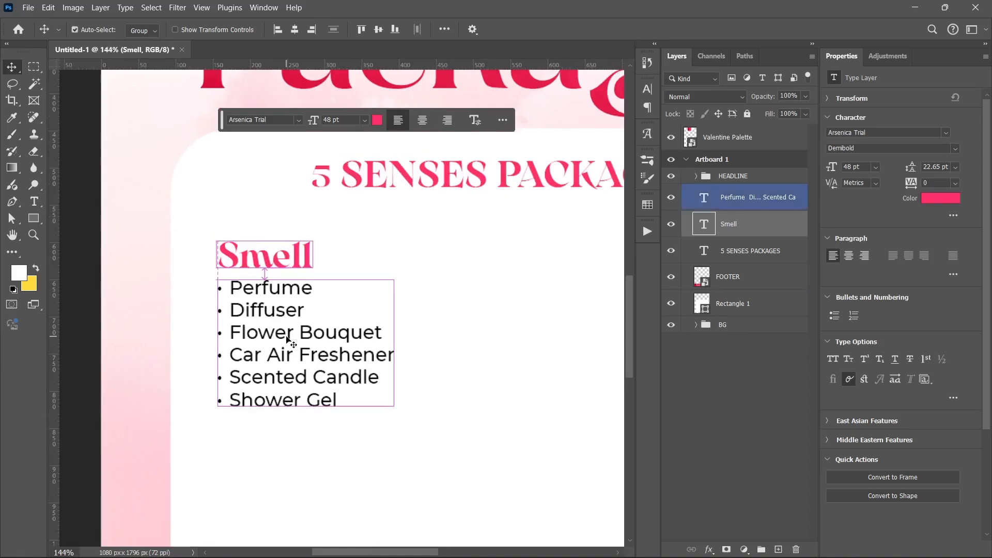
pyautogui.hotkey('ctrl', 't')
pyautogui.moveTo(312, 275); pyautogui.dragTo(288, 265)
pyautogui.press('Return')
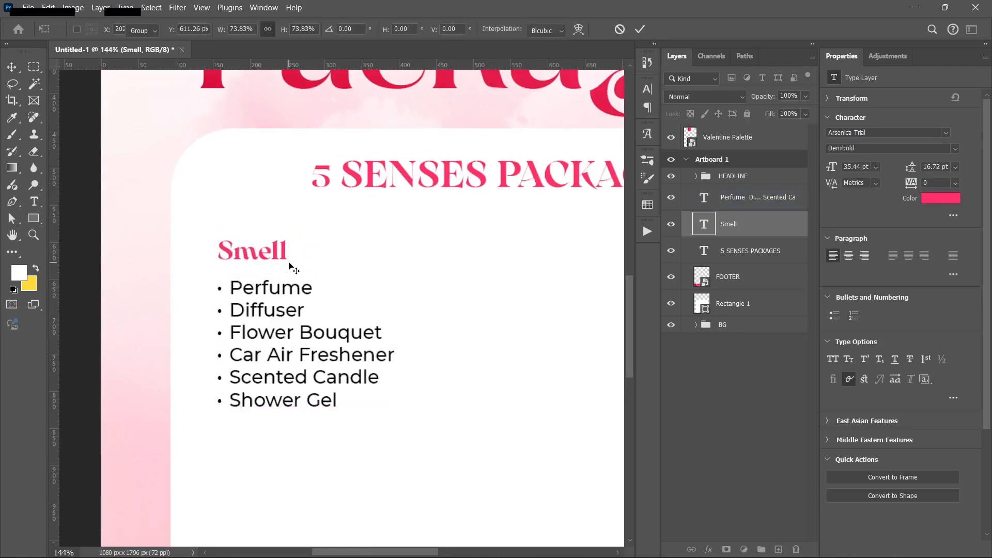
# Move the Smell item list up 20 px to sit directly beneath its subheading
pyautogui.click(721, 208)
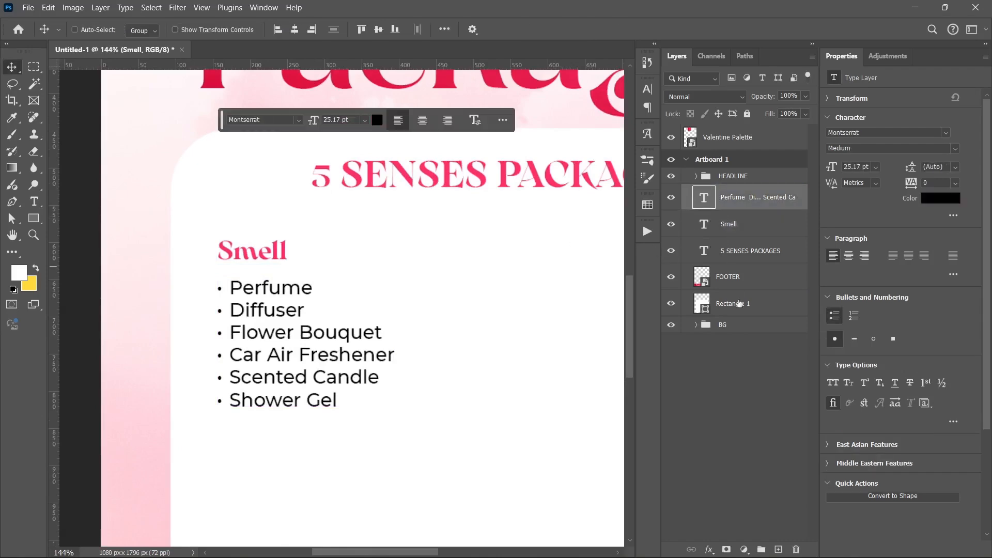
pyautogui.hotkey('shift', 'Up')
pyautogui.hotkey('shift', 'Up')
pyautogui.hotkey('shift', 'Up')
pyautogui.hotkey('shift', 'Down')
pyautogui.click(739, 303)
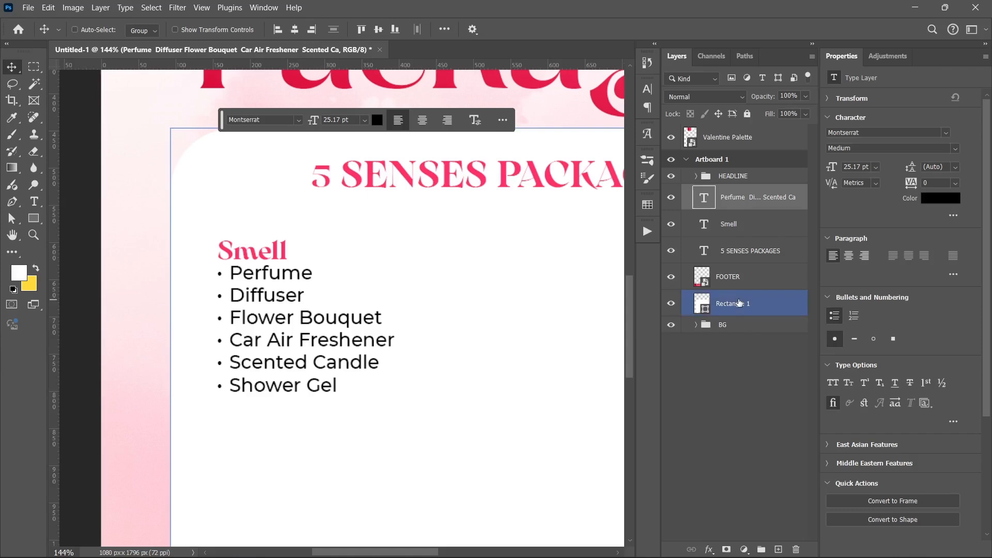
# Place the Smell item list layer below the "Smell" heading layer and duplicate both straight across to form a right-hand column
pyautogui.moveTo(756, 207); pyautogui.dragTo(753, 234)
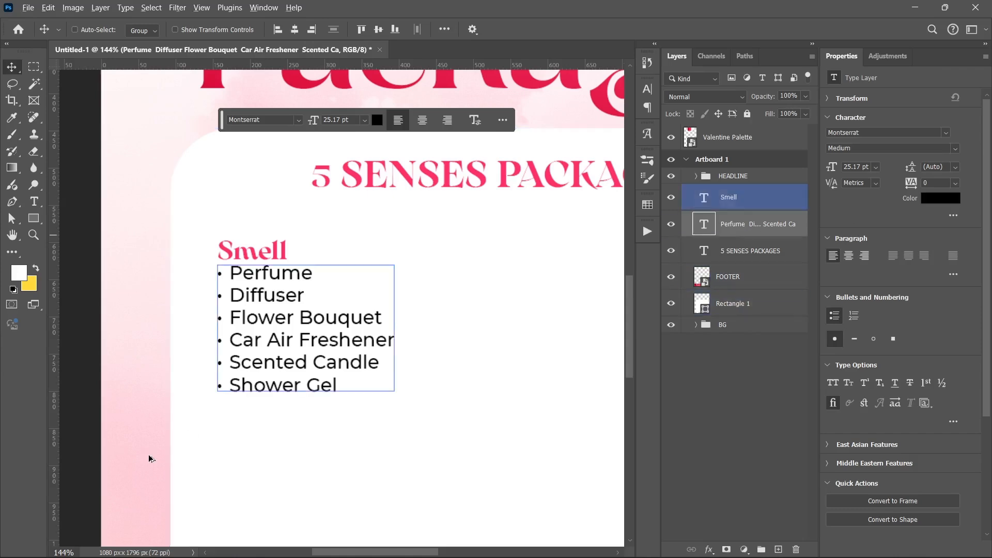
pyautogui.scroll(-5, 149, 459)
pyautogui.scroll(-3, 293, 427)
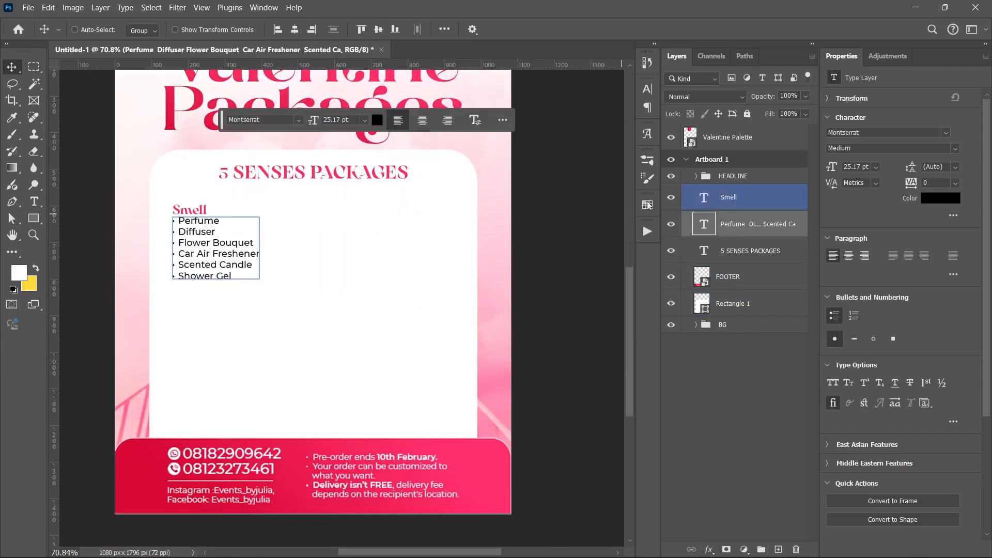
pyautogui.click(734, 223)
pyautogui.keyDown('shift'); pyautogui.click(731, 204); pyautogui.keyUp('shift')
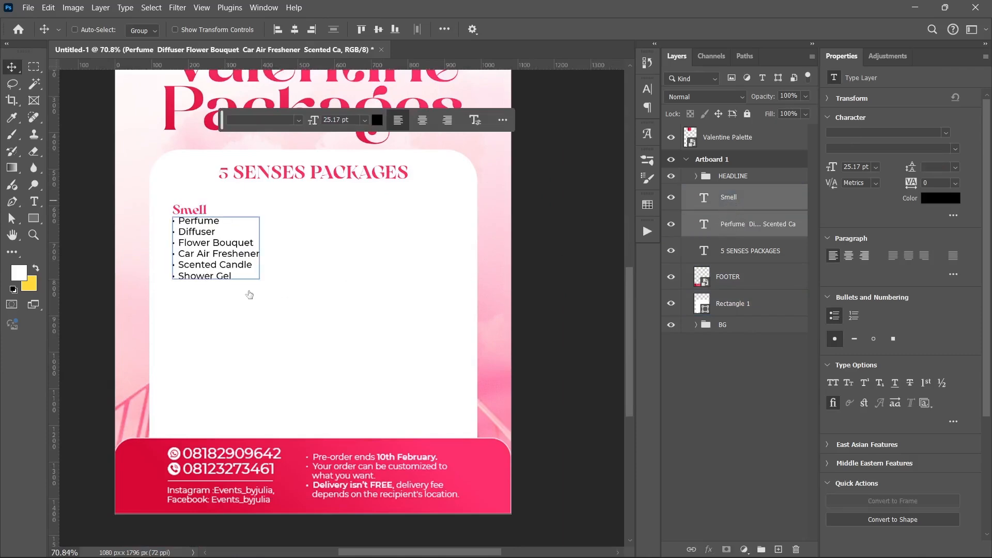
pyautogui.moveTo(203, 253); pyautogui.dragTo(353, 254)
# Change the duplicated heading in the right-hand column to "Touch"
pyautogui.click(34, 202)
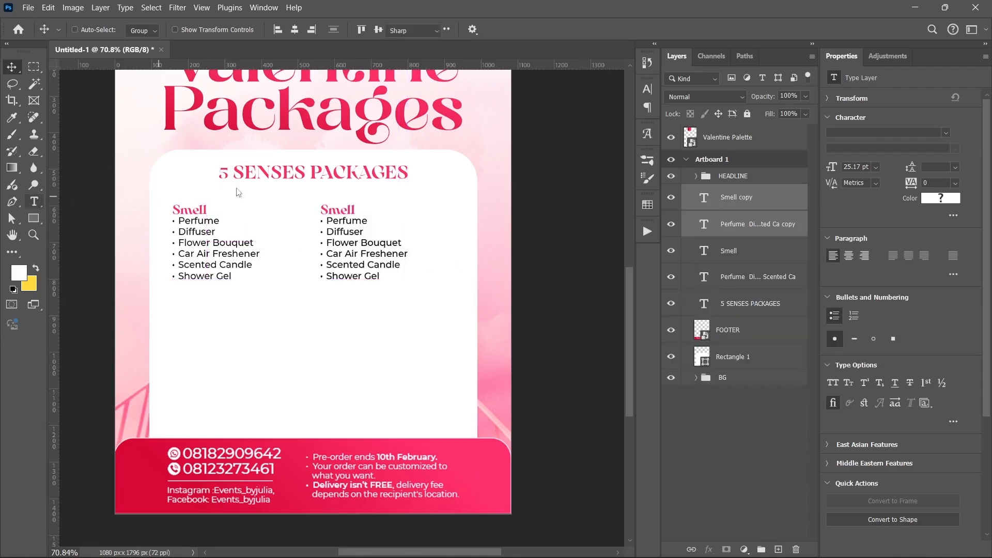
pyautogui.click(326, 209)
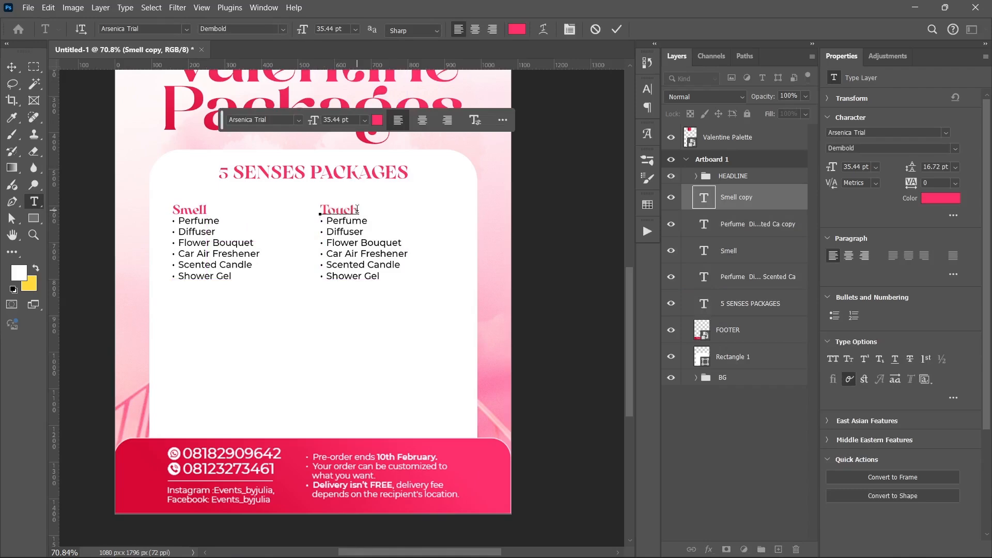
pyautogui.click(370, 345)
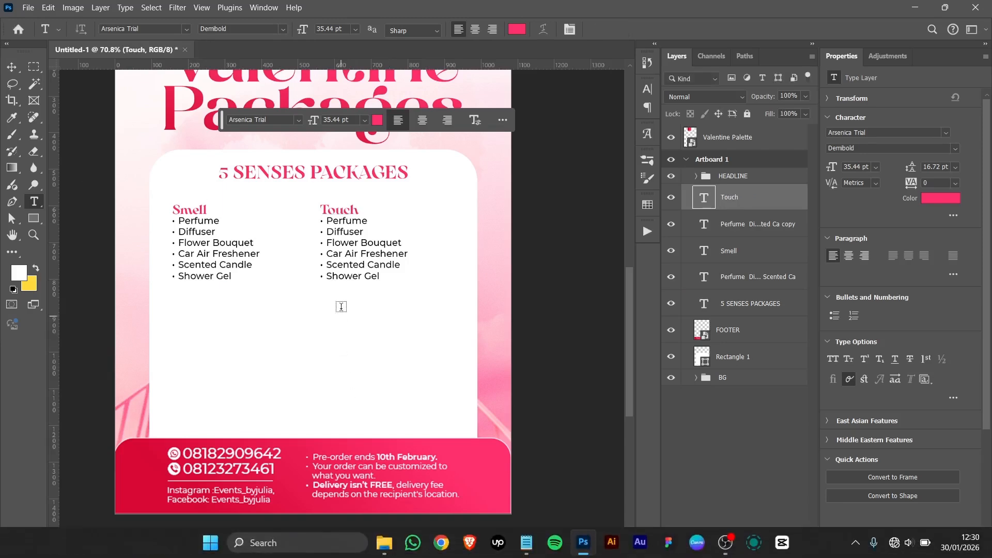
pyautogui.click(345, 267)
pyautogui.hotkey('ctrl', 'a')
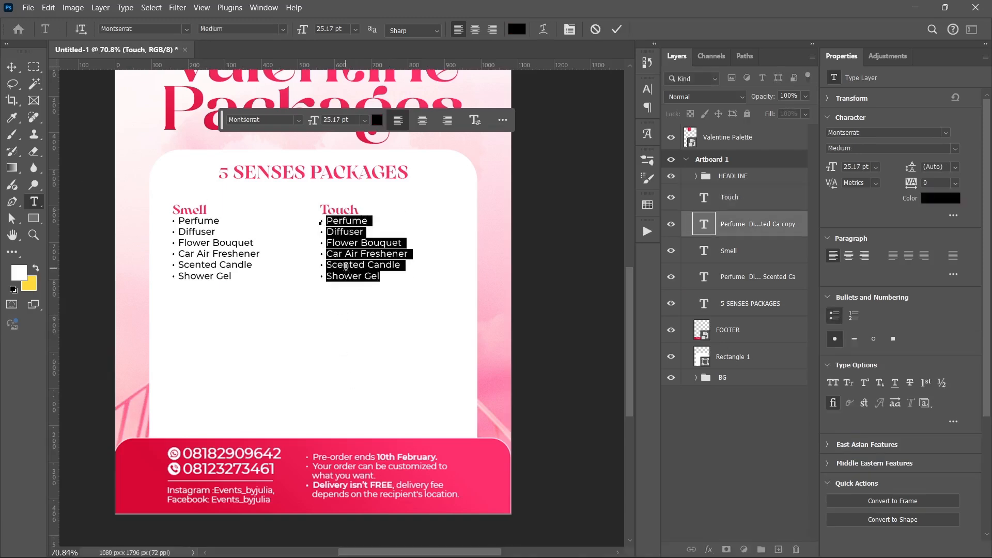
pyautogui.write('nxnz')
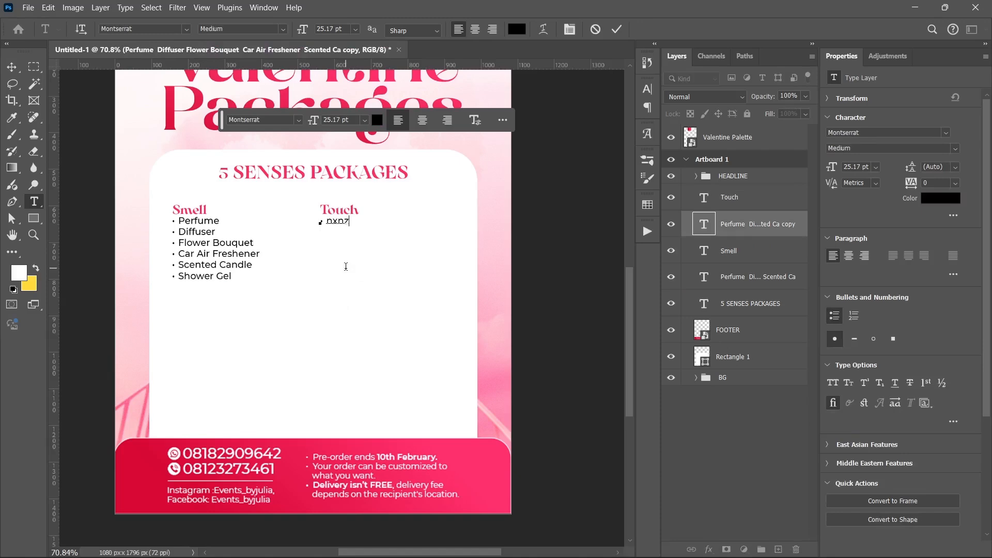
# Copy the Touch items, Clothes through Electronics/Gadgets, from the Notepad brief and paste them over the text beneath the "Touch" heading
pyautogui.click(518, 542)
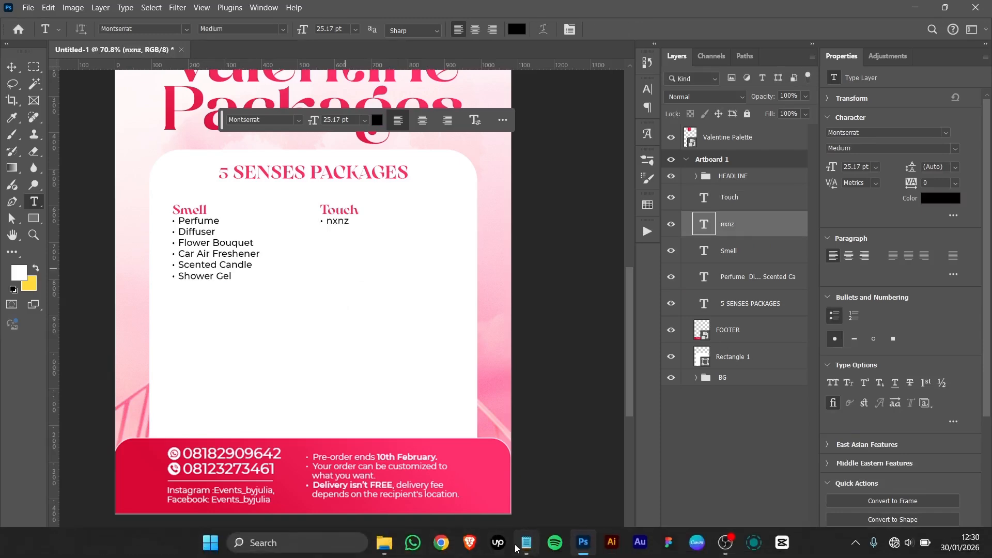
pyautogui.moveTo(243, 381); pyautogui.dragTo(128, 320)
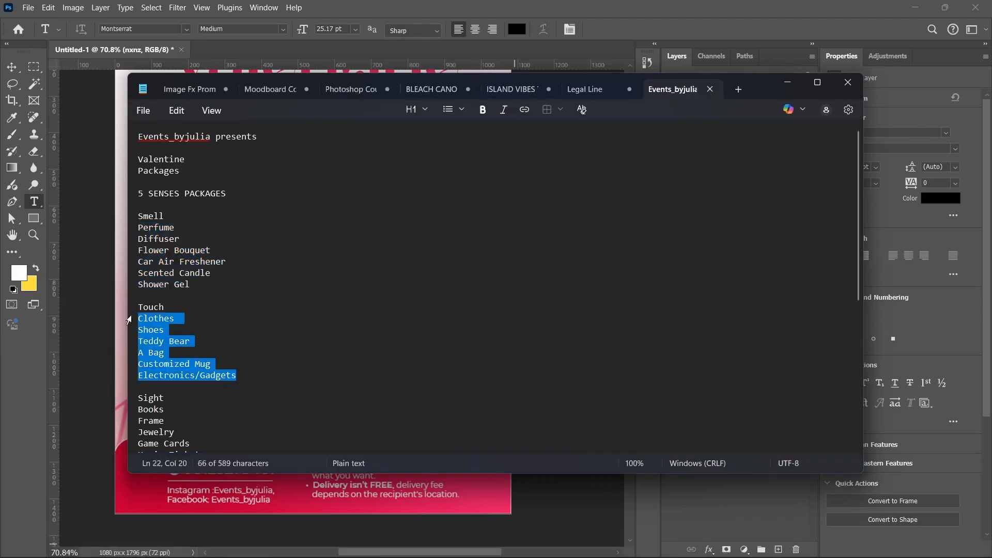
pyautogui.click(787, 82)
pyautogui.click(339, 219)
pyautogui.hotkey('ctrl', 'a')
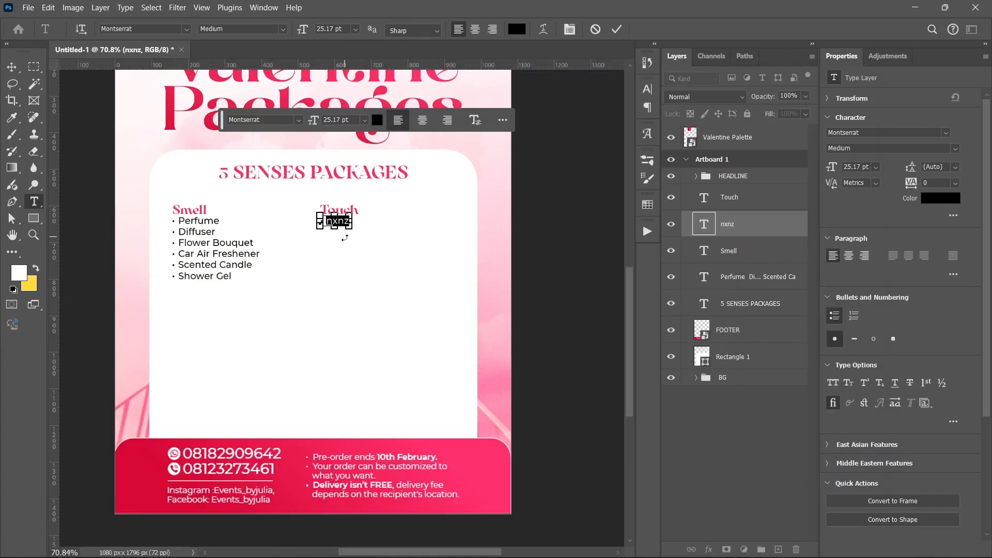
pyautogui.hotkey('ctrl', 'v')
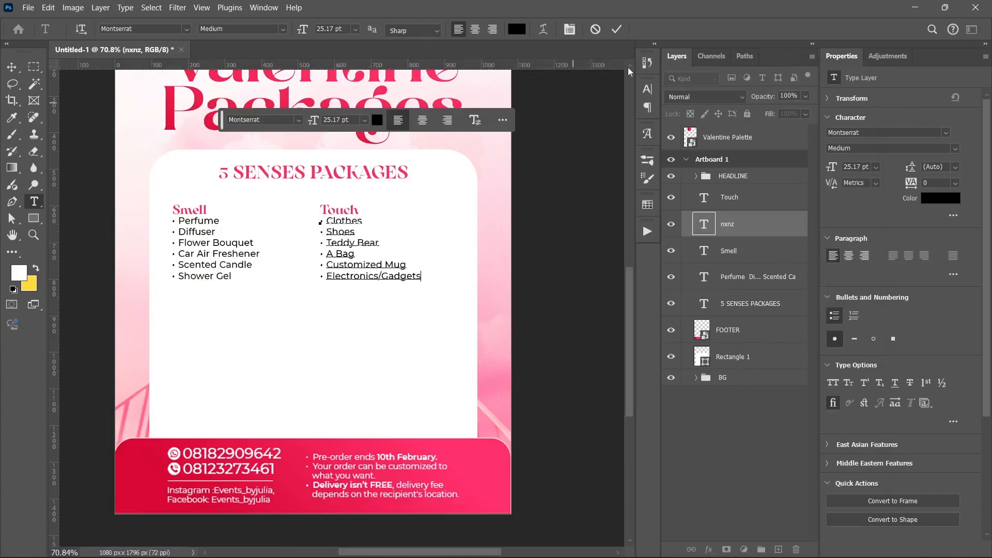
pyautogui.click(696, 226)
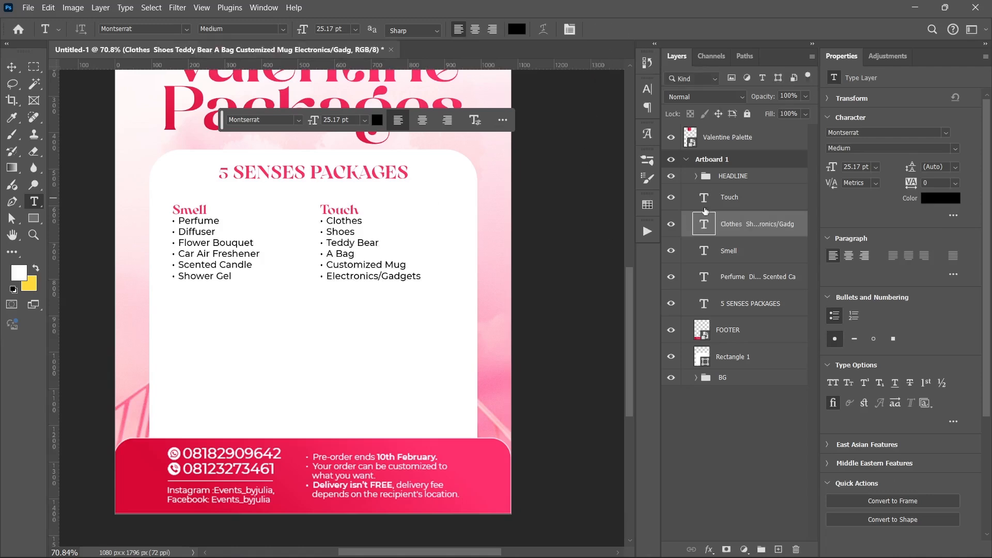
# Duplicate the Smell and Touch headings with their item lists directly below to form a second row
pyautogui.click(733, 199)
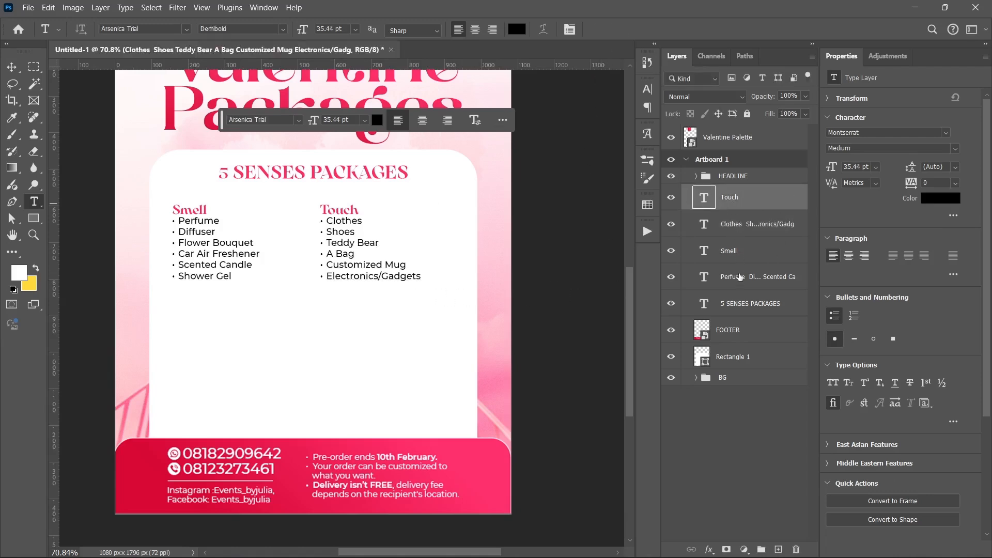
pyautogui.keyDown('shift'); pyautogui.click(749, 276); pyautogui.keyUp('shift')
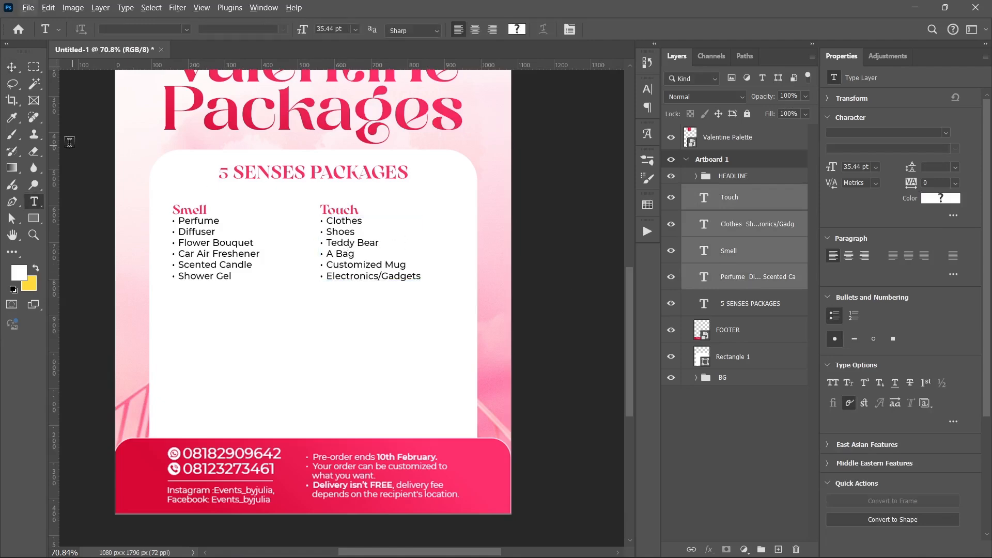
pyautogui.click(11, 66)
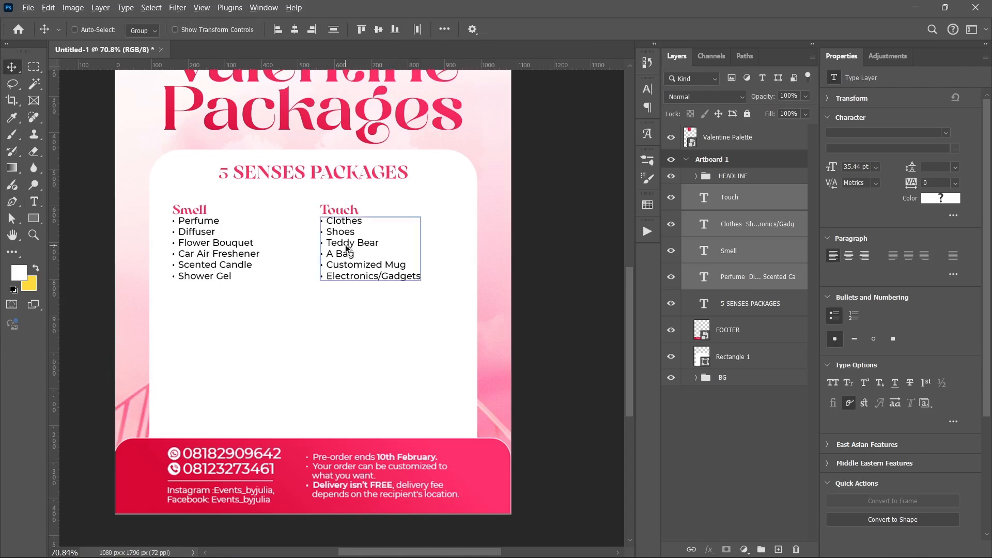
pyautogui.moveTo(344, 244); pyautogui.dragTo(364, 331)
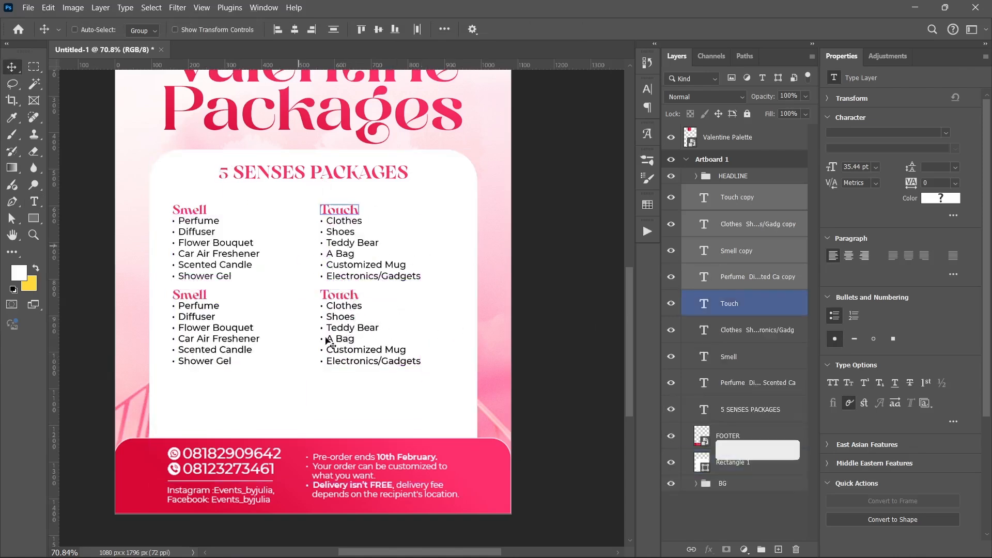
# Copy the Sight items, Books through Watch Organizer, from the Notepad brief and paste them over the second row's left list
pyautogui.click(522, 542)
pyautogui.scroll(-6, 207, 287)
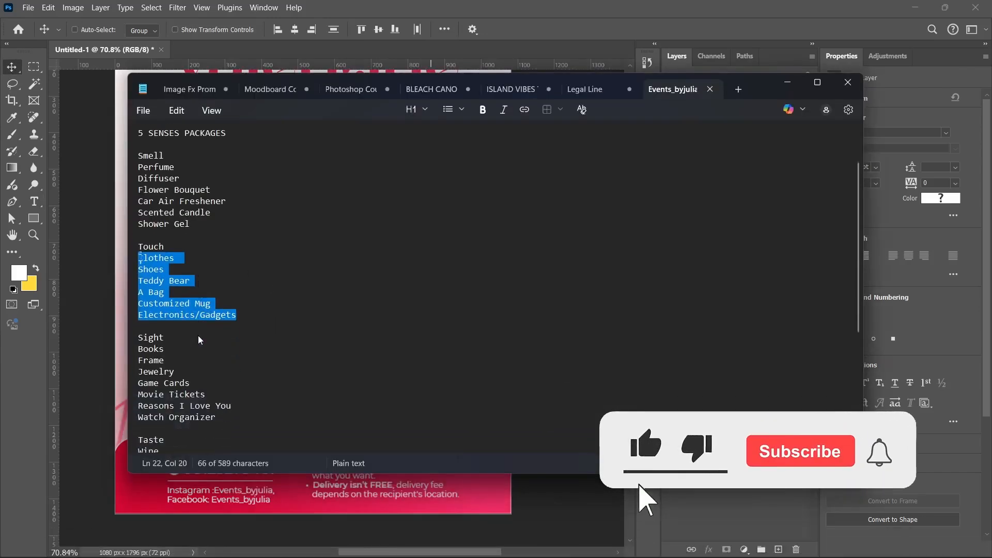
pyautogui.moveTo(216, 242); pyautogui.dragTo(163, 178)
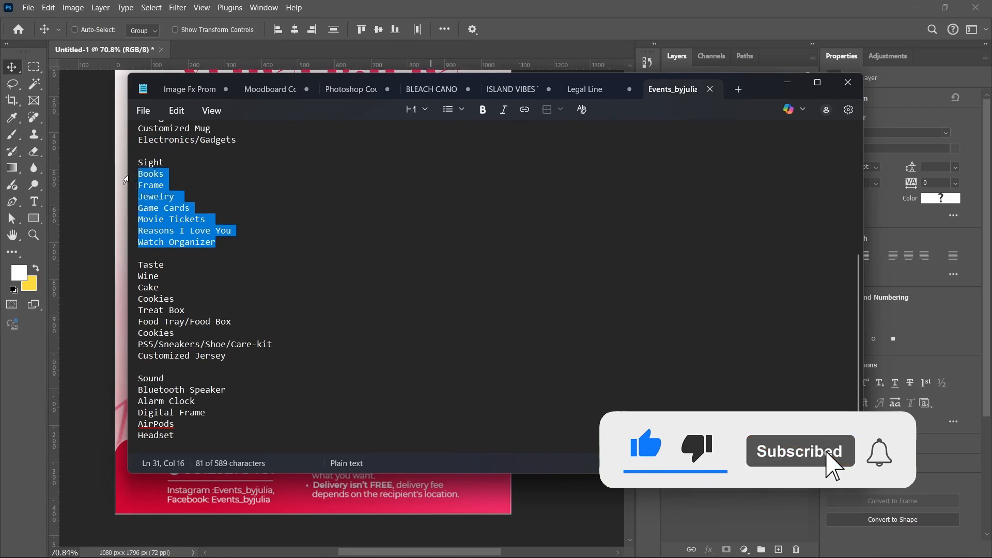
pyautogui.click(786, 82)
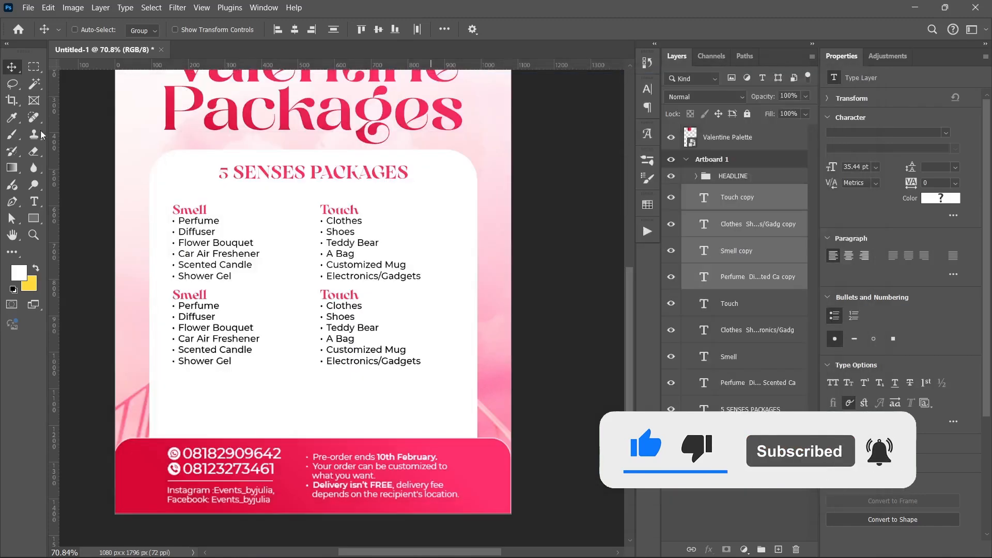
pyautogui.click(35, 204)
pyautogui.click(221, 327)
pyautogui.hotkey('ctrl', 'a')
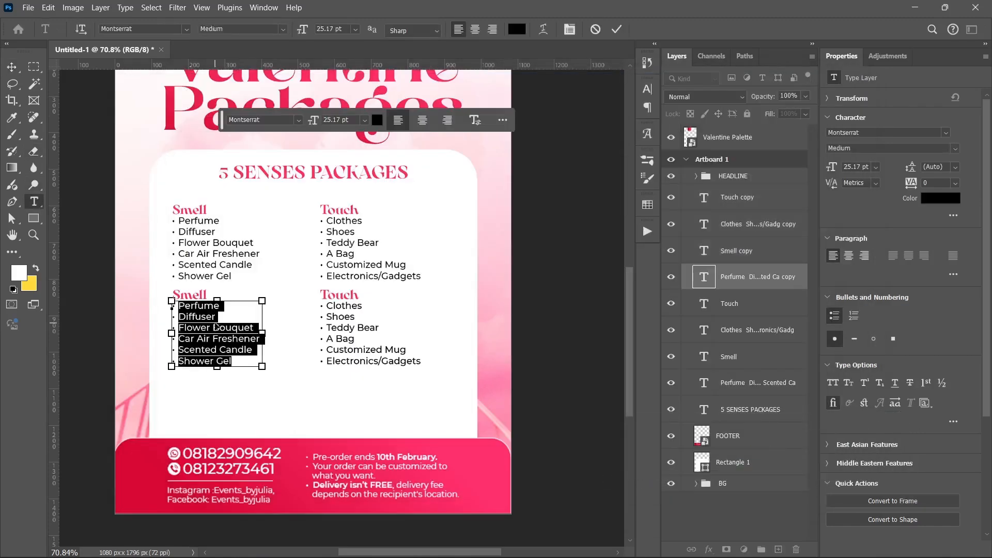
pyautogui.hotkey('ctrl', 'v')
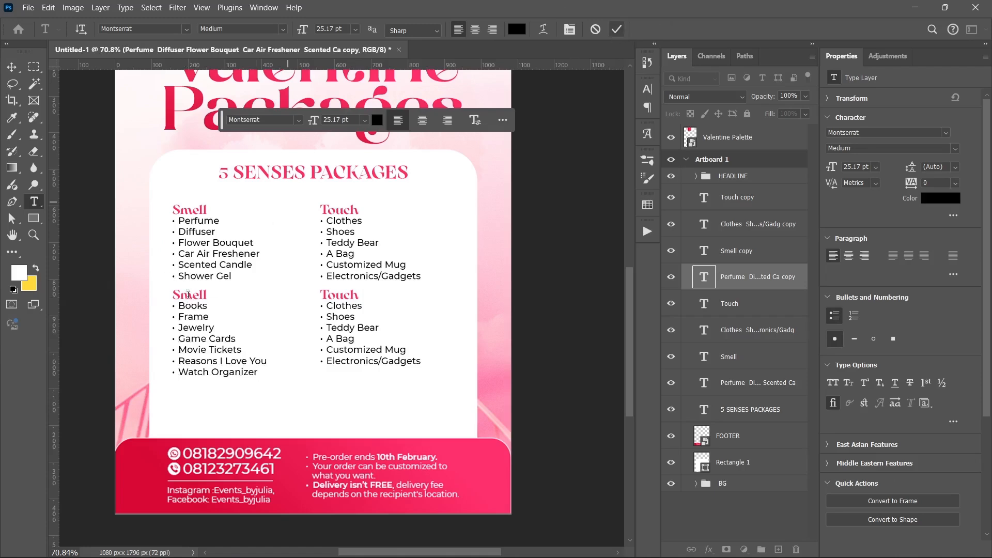
# Change the second row's headings to "Sight" on the left and "Taste" on the right
pyautogui.moveTo(206, 294); pyautogui.dragTo(180, 295)
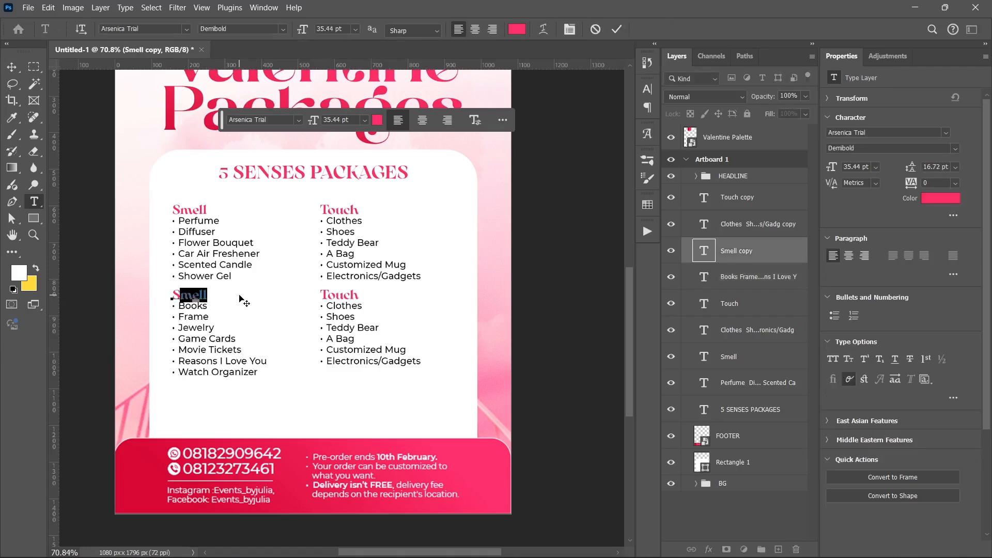
pyautogui.write('ight')
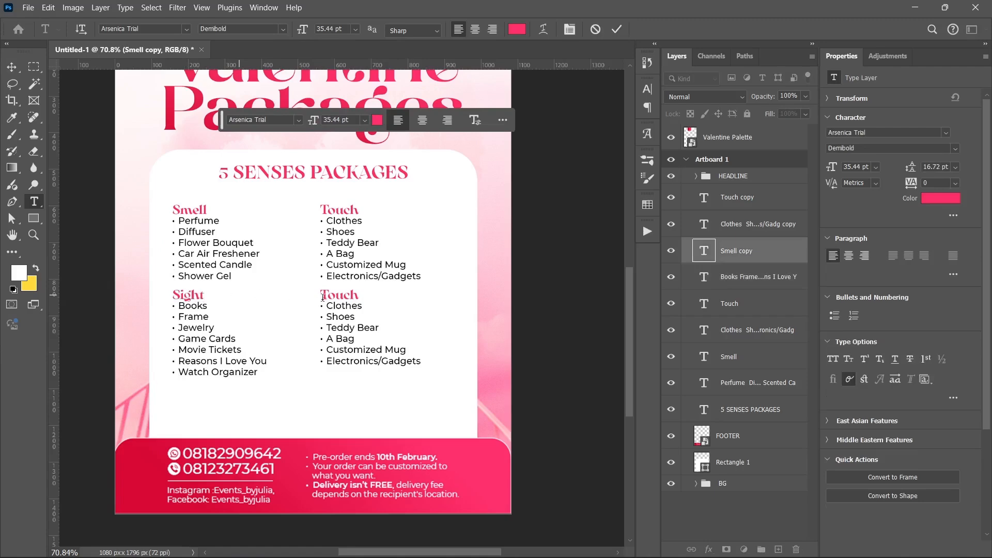
pyautogui.doubleClick(323, 297)
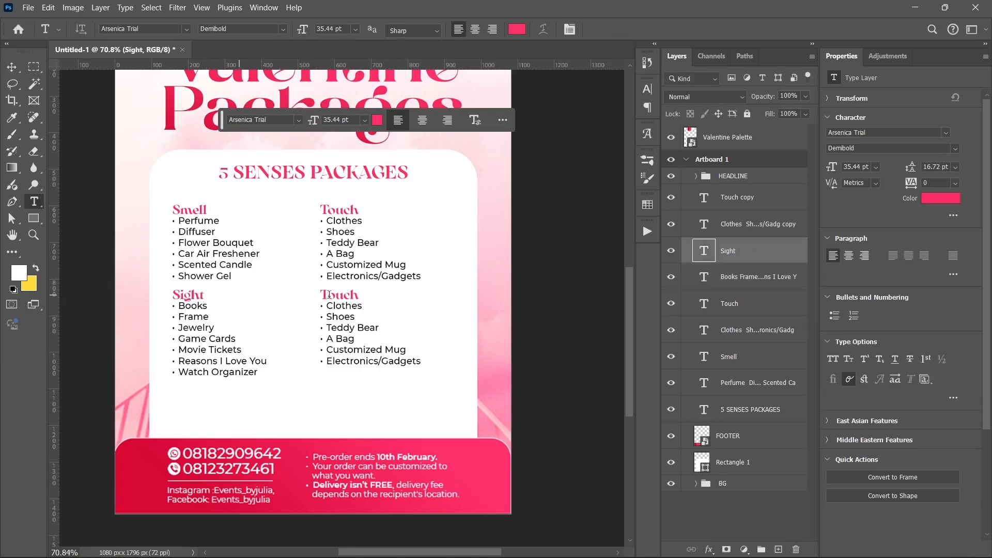
pyautogui.click(405, 297)
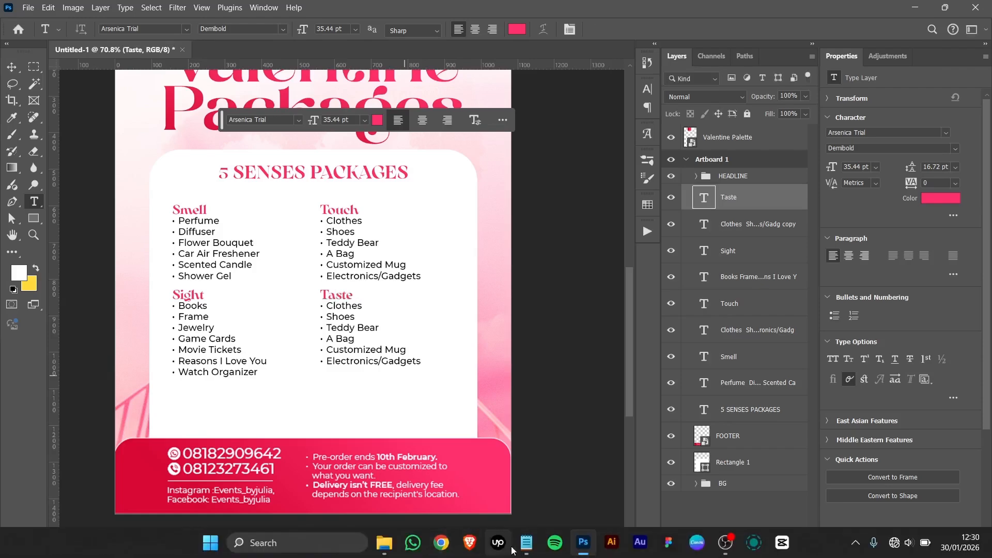
# Copy the Taste items, Wine through Customized Jersey, from the Notepad brief and paste them over the list beneath "Taste"
pyautogui.click(527, 544)
pyautogui.moveTo(227, 356); pyautogui.dragTo(131, 283)
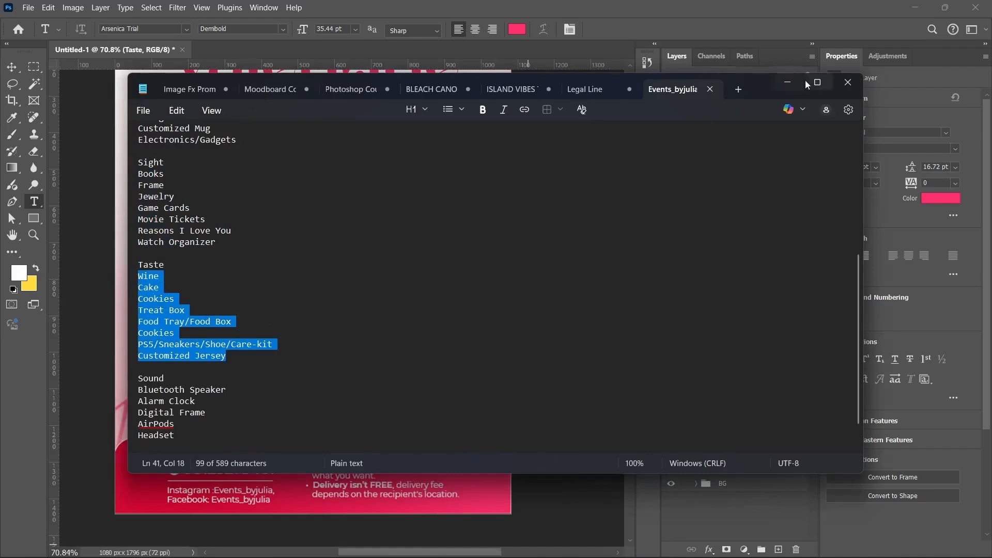
pyautogui.click(787, 83)
pyautogui.click(355, 326)
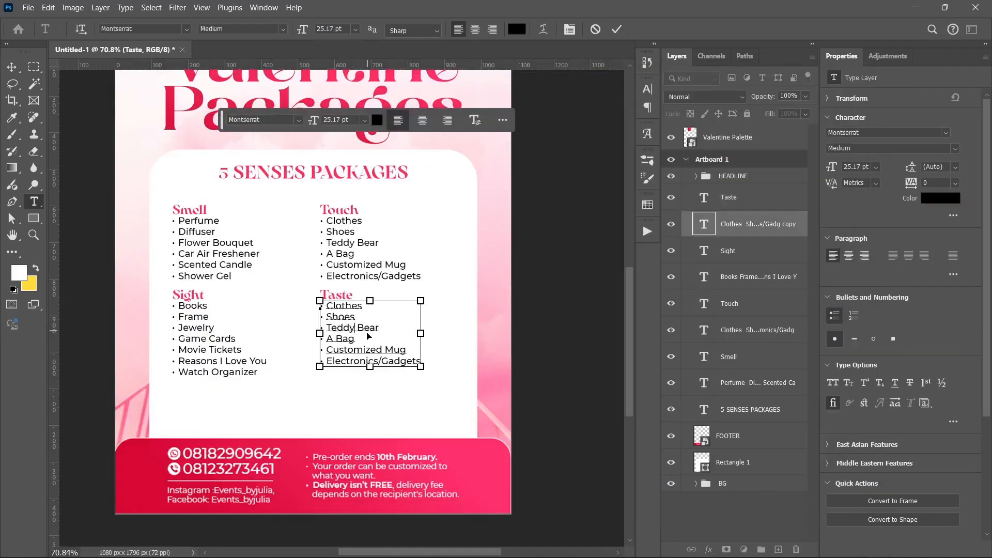
pyautogui.hotkey('ctrl', 'a')
pyautogui.hotkey('ctrl', 'v')
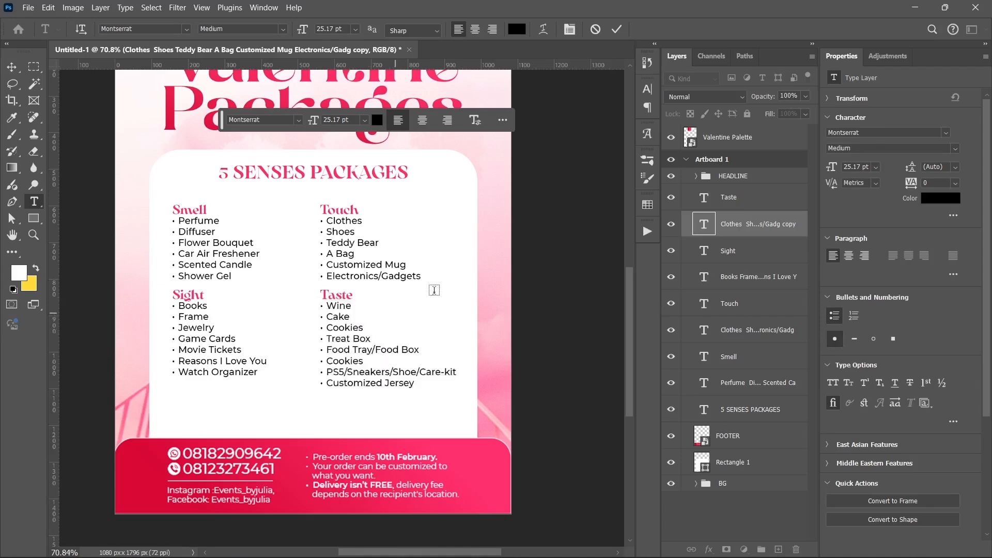
pyautogui.hotkey('ctrl', 'Return')
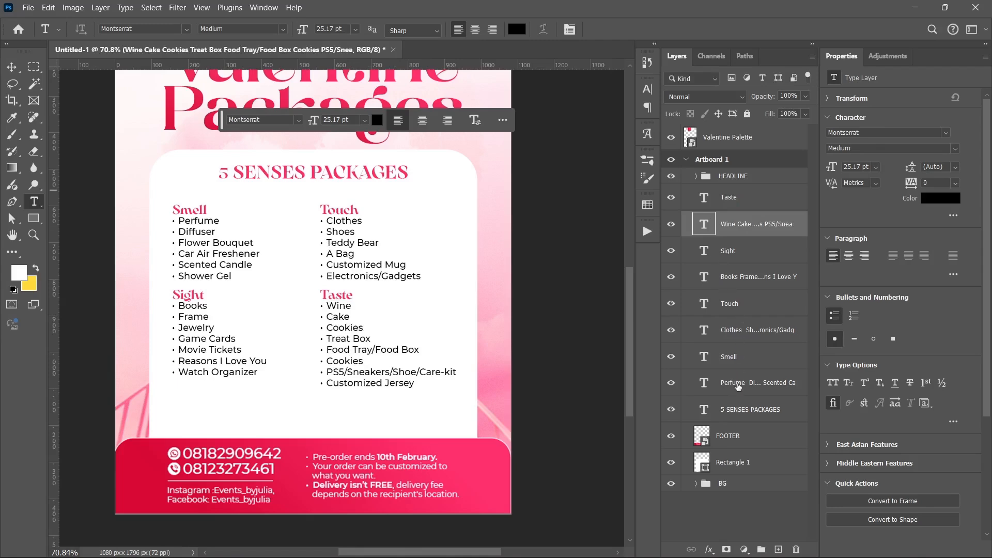
# Move the Smell and Touch headings together with their item lists up 20 px
pyautogui.click(736, 388)
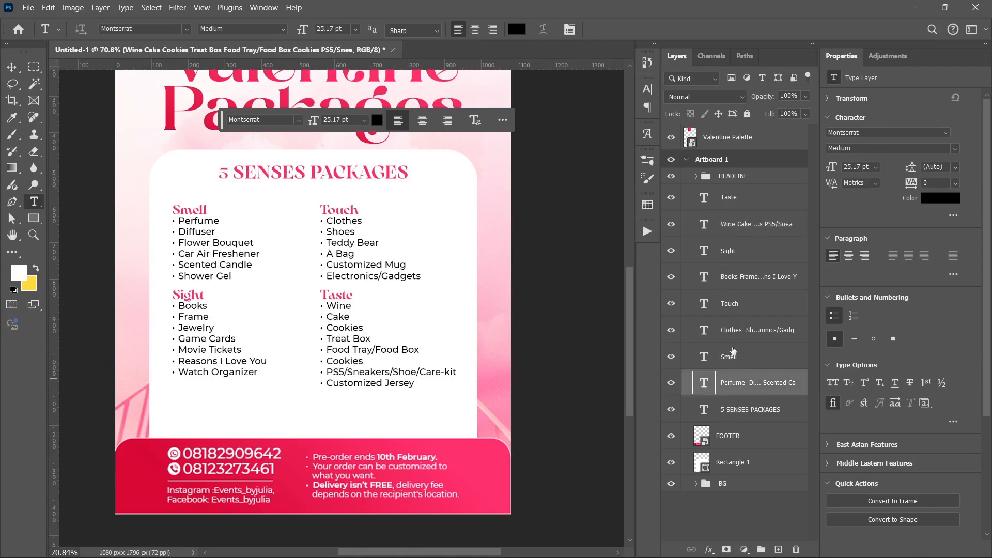
pyautogui.keyDown('shift'); pyautogui.click(729, 310); pyautogui.keyUp('shift')
pyautogui.press('v')
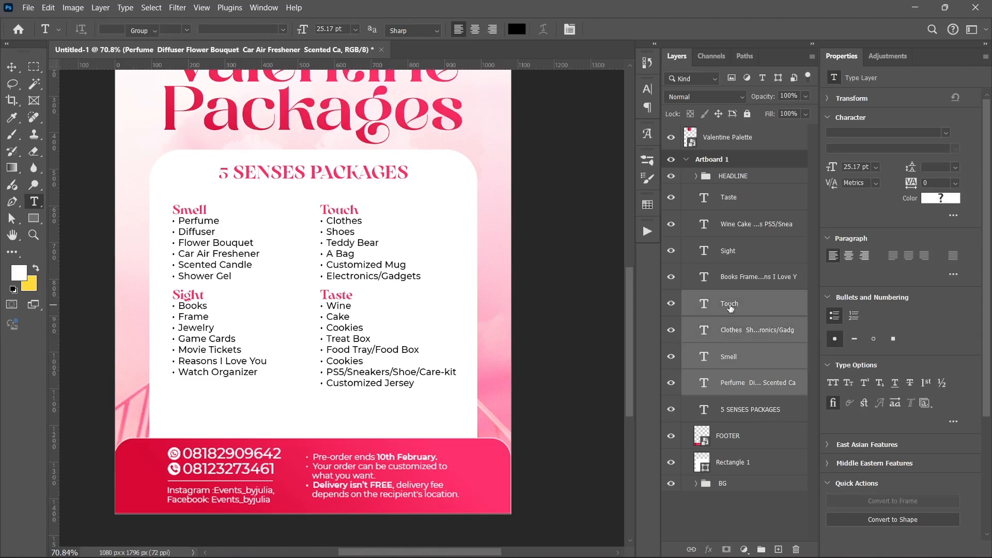
pyautogui.hotkey('shift', 'Up')
pyautogui.hotkey('shift', 'Up')
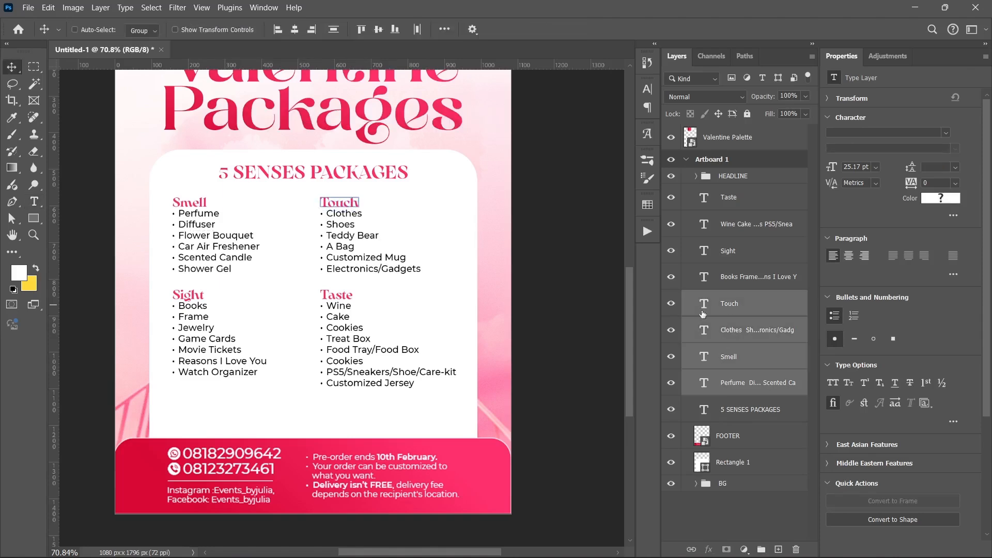
# Duplicate the Sight heading together with its item list directly beneath the original in the flyer's left column
pyautogui.scroll(-1, 372, 393)
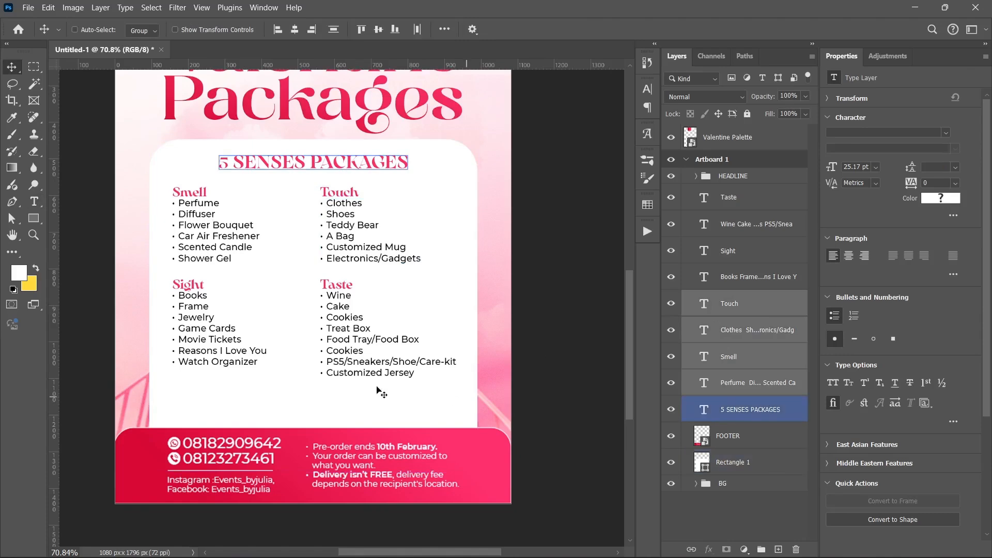
pyautogui.click(730, 251)
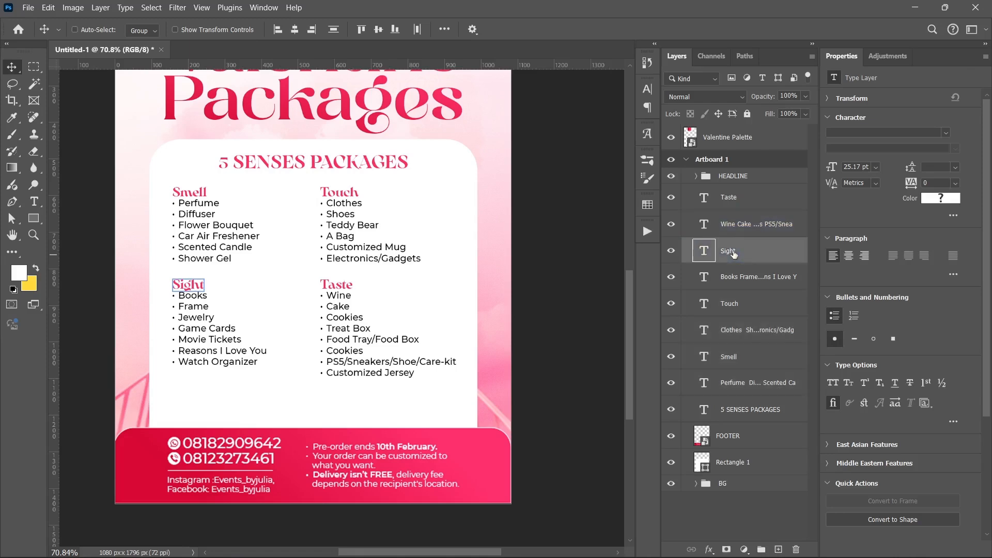
pyautogui.click(734, 222)
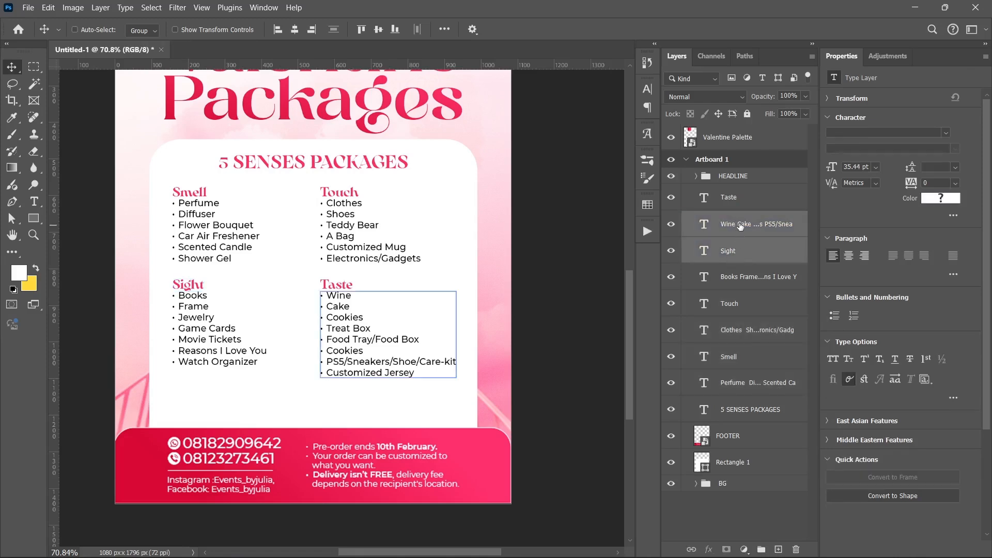
pyautogui.keyDown('ctrl'); pyautogui.click(739, 251); pyautogui.keyUp('ctrl')
pyautogui.keyDown('ctrl'); pyautogui.click(739, 277); pyautogui.keyUp('ctrl')
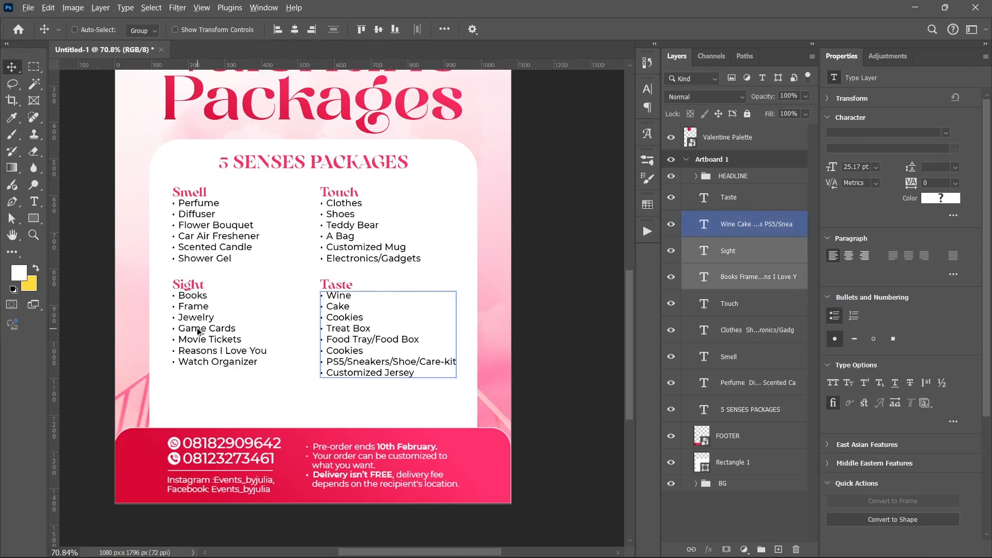
pyautogui.moveTo(198, 331); pyautogui.dragTo(197, 428)
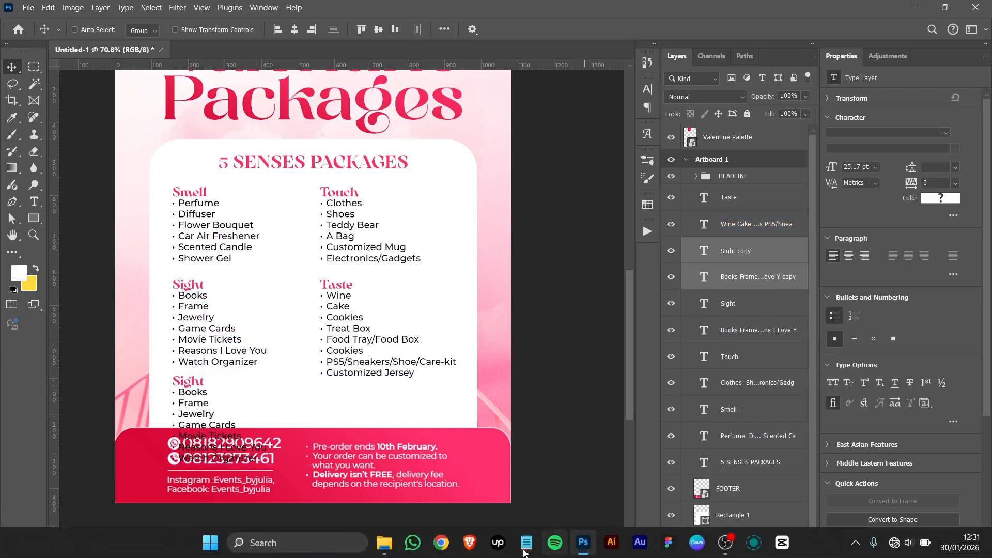
# Copy the Sound items, Bluetooth Speaker through Headset, from the Notepad brief and paste them over the duplicated Sight list
pyautogui.click(523, 551)
pyautogui.scroll(-1, 174, 377)
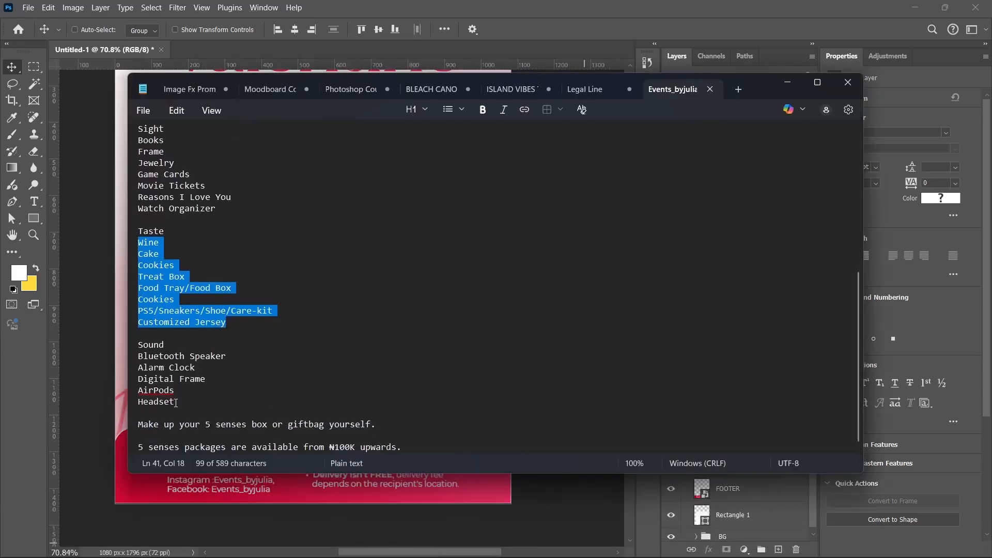
pyautogui.moveTo(176, 402); pyautogui.dragTo(126, 357)
pyautogui.hotkey('ctrl', 'c')
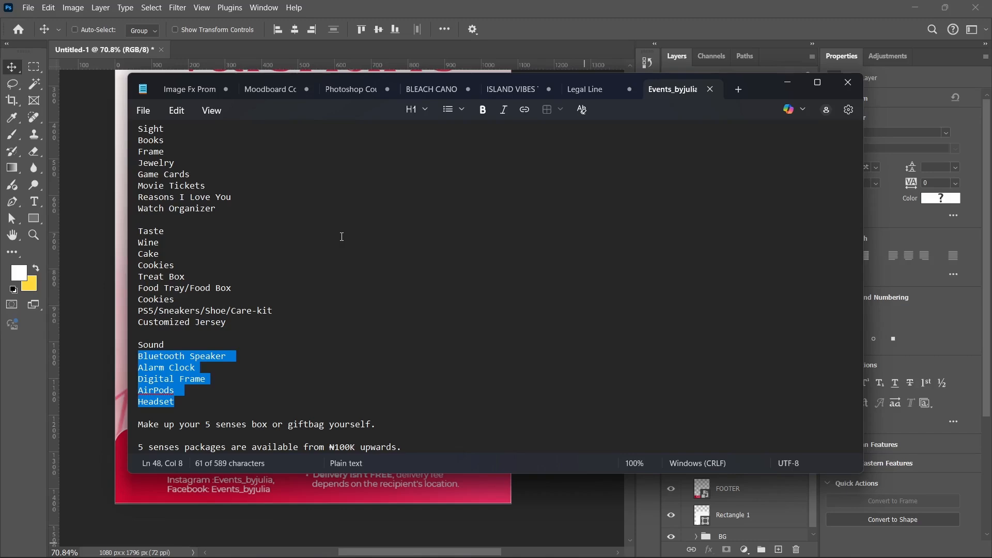
pyautogui.click(787, 83)
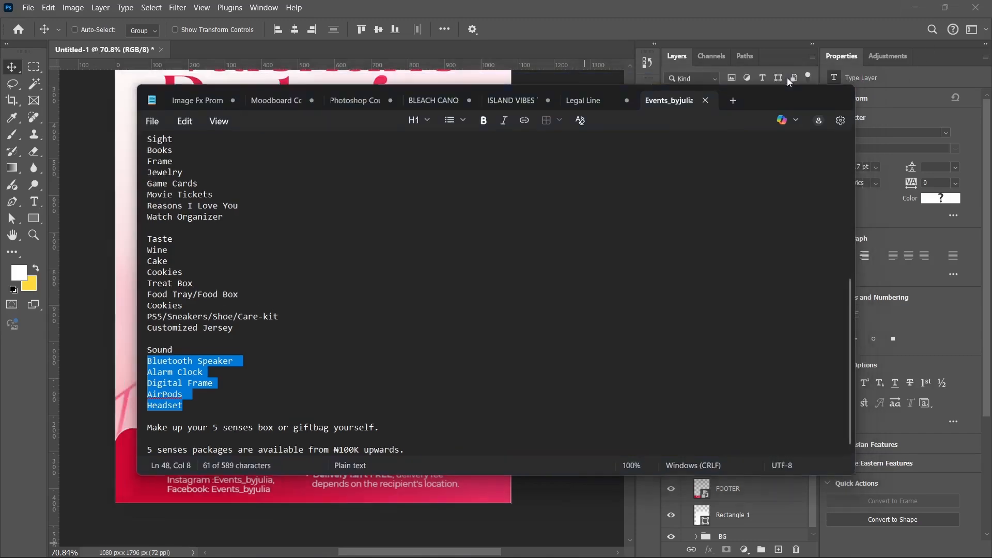
pyautogui.click(34, 201)
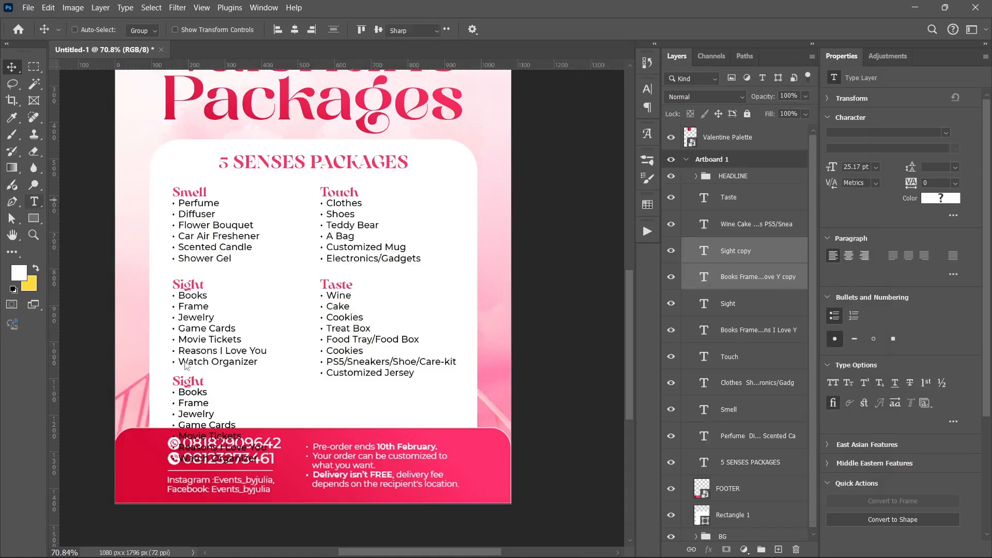
pyautogui.click(183, 403)
pyautogui.hotkey('ctrl', 'a')
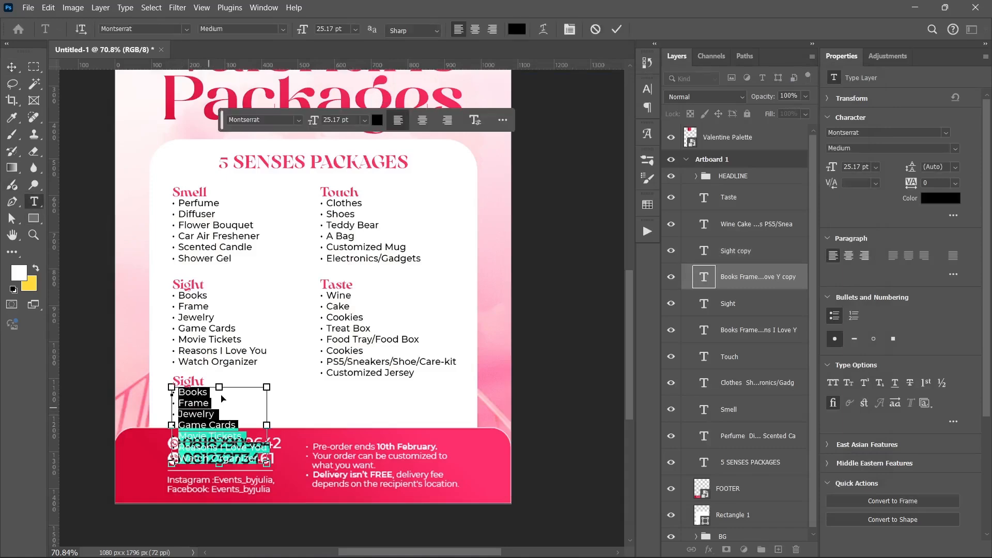
pyautogui.hotkey('ctrl', 'v')
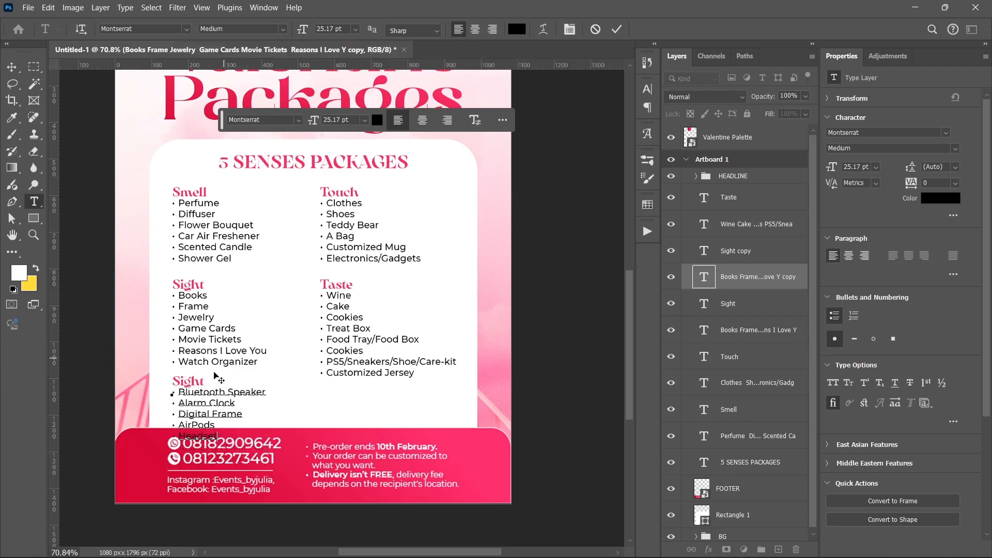
pyautogui.click(616, 29)
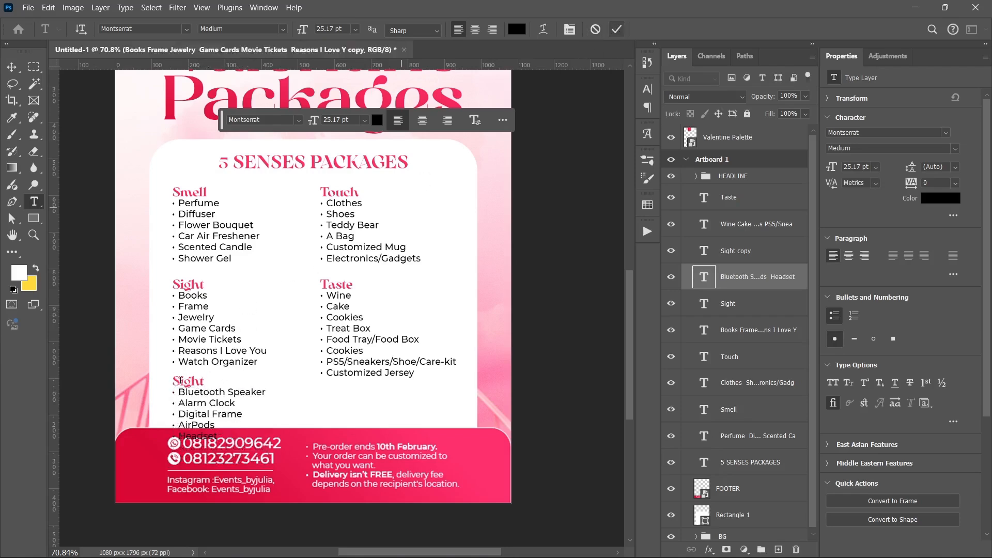
# Change the duplicated heading above the Bluetooth Speaker list to "Sound"
pyautogui.moveTo(180, 381); pyautogui.dragTo(242, 384)
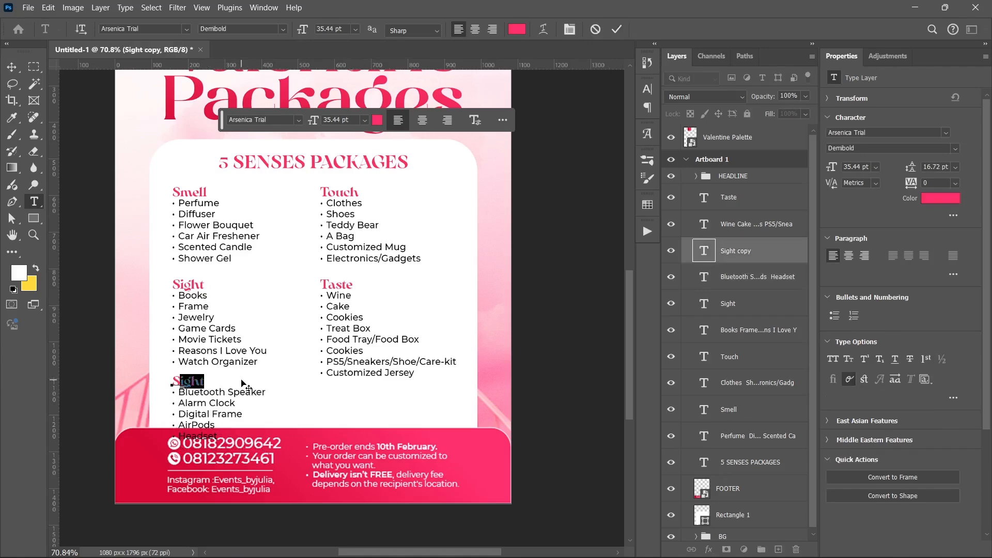
pyautogui.write('ound')
pyautogui.hotkey('ctrl', 'Return')
pyautogui.click(13, 68)
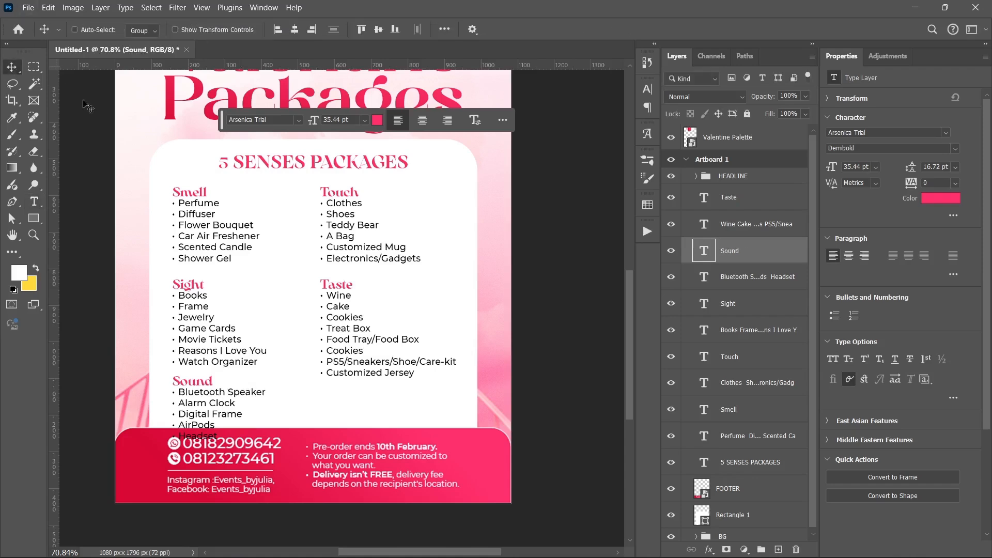
# Move the "5 SENSES PACKAGES" title up about 20 px within the white panel
pyautogui.scroll(3, 333, 273)
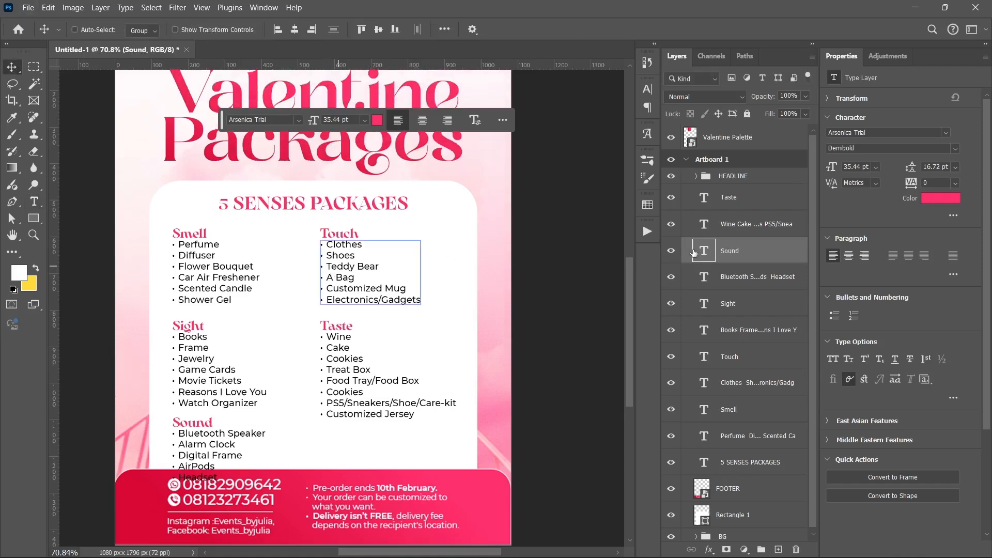
pyautogui.click(765, 464)
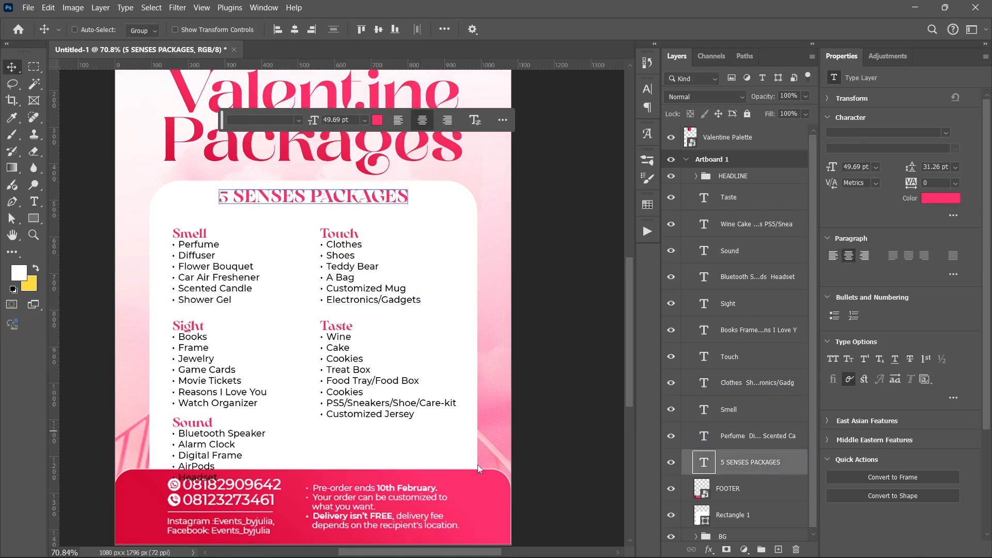
pyautogui.scroll(5, 354, 350)
pyautogui.scroll(-3, 360, 339)
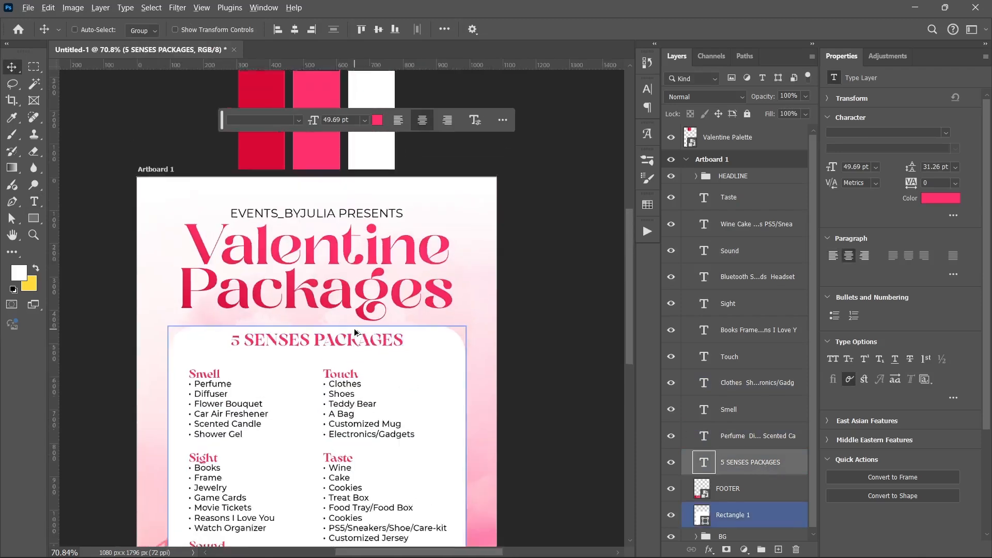
# Scale the HEADLINE group down proportionally to 90.74%, keeping its top edge in place
pyautogui.click(750, 176)
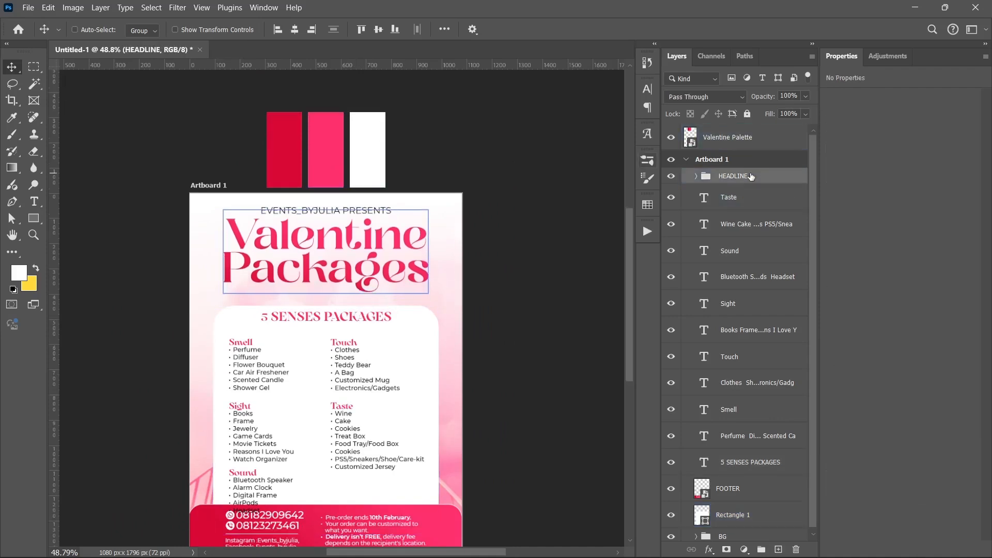
pyautogui.hotkey('ctrl', 't')
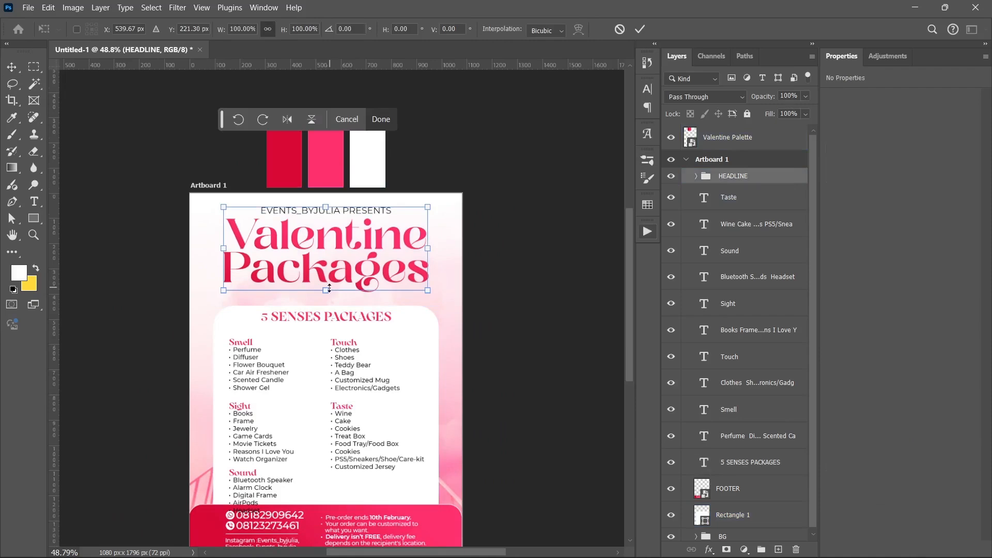
pyautogui.moveTo(329, 288); pyautogui.dragTo(330, 285)
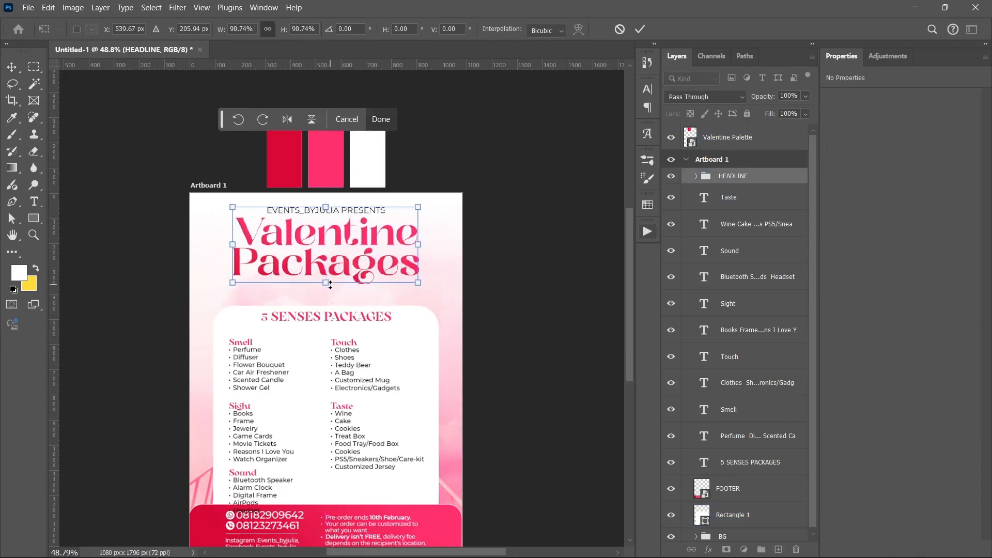
pyautogui.press('Return')
# Extend the white panel's top edge upward to Y 380 px, making the panel 975 px high
pyautogui.click(722, 514)
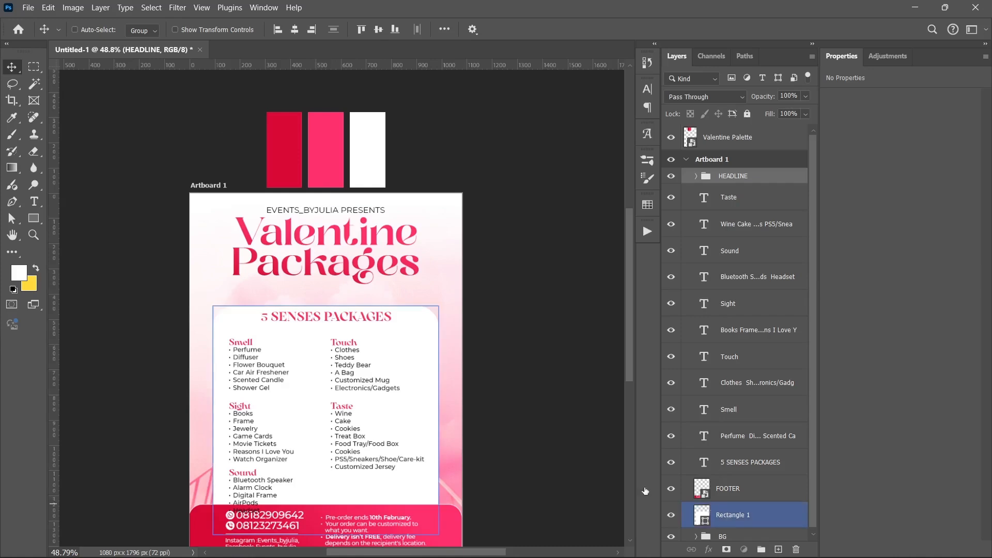
pyautogui.click(33, 218)
pyautogui.moveTo(328, 305); pyautogui.dragTo(326, 288)
pyautogui.click(11, 66)
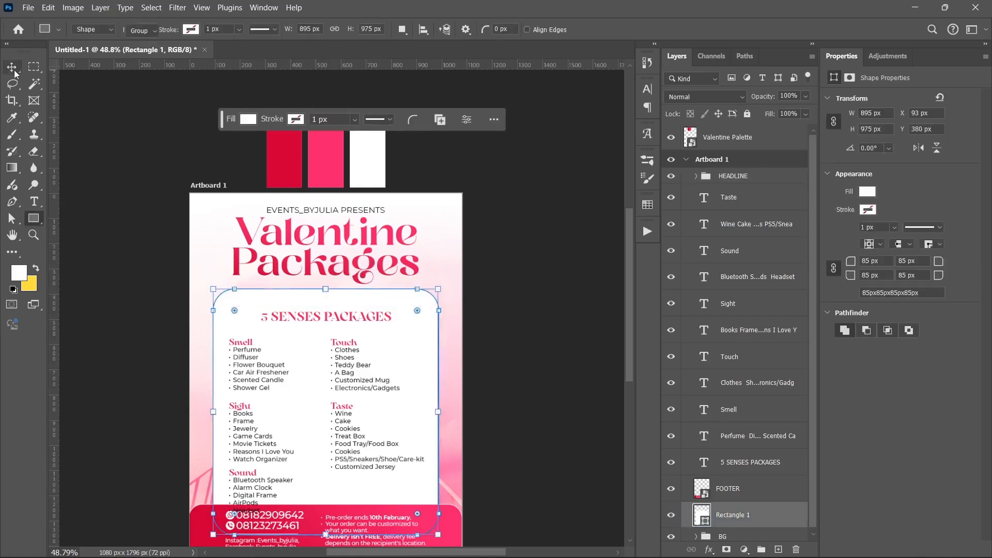
# Move the "5 SENSES PACKAGES" title and the Smell and Touch headings with their lists up 50 px
pyautogui.click(765, 458)
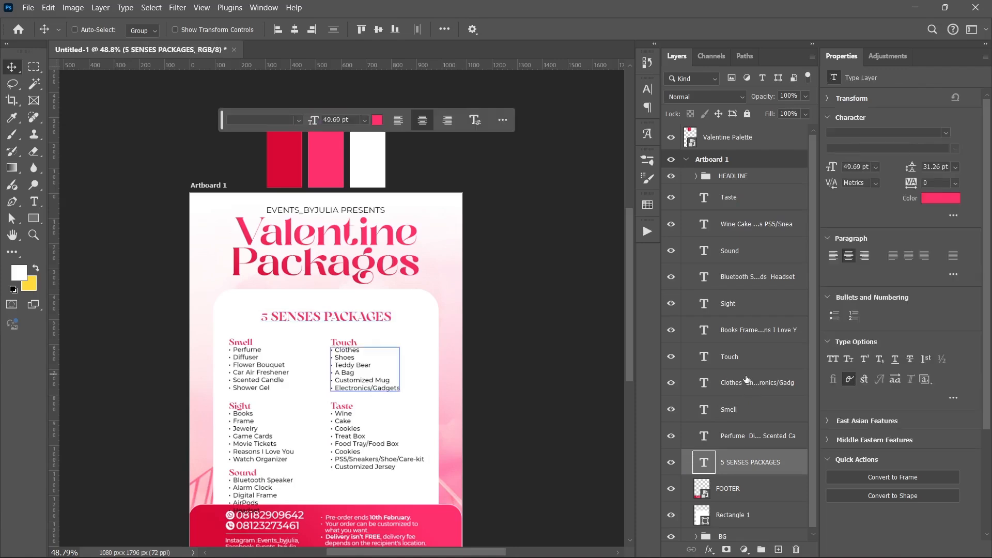
pyautogui.keyDown('shift'); pyautogui.click(732, 331); pyautogui.keyUp('shift')
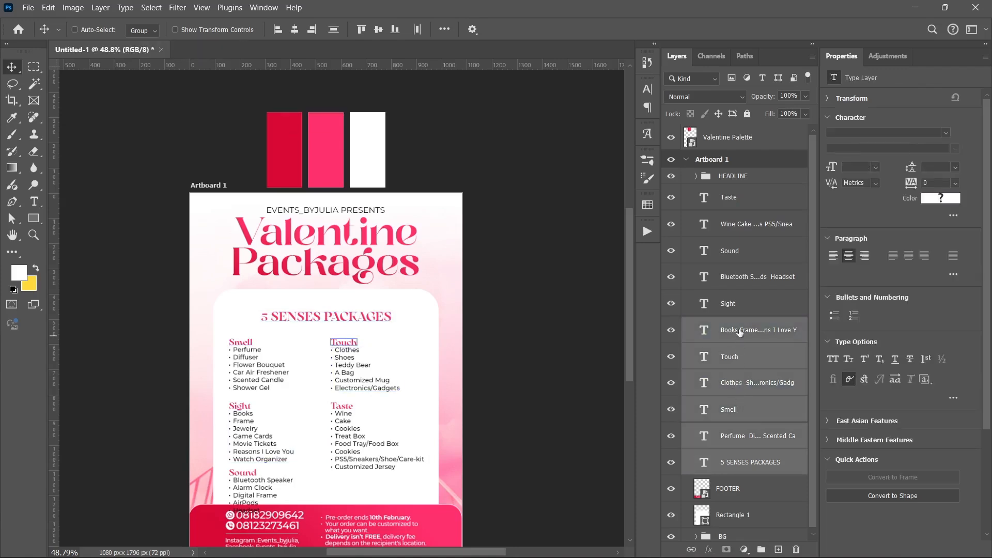
pyautogui.keyDown('ctrl'); pyautogui.click(740, 331); pyautogui.keyUp('ctrl')
pyautogui.hotkey('shift', 'Up')
pyautogui.hotkey('shift', 'Up')
pyautogui.hotkey('shift', 'Up')
pyautogui.hotkey('shift', 'Up')
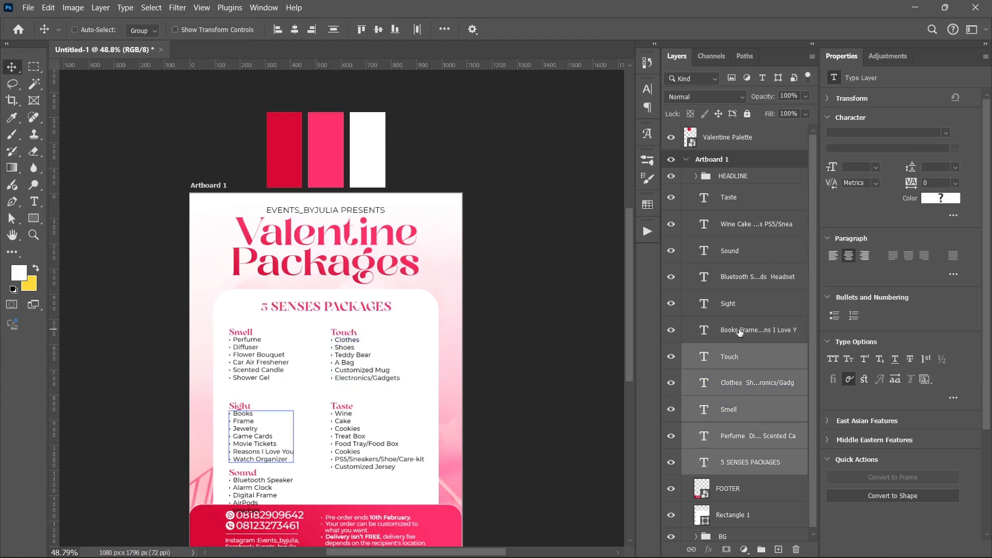
pyautogui.keyDown('ctrl'); pyautogui.click(740, 330); pyautogui.keyUp('ctrl')
pyautogui.keyDown('ctrl'); pyautogui.click(741, 331); pyautogui.keyUp('ctrl')
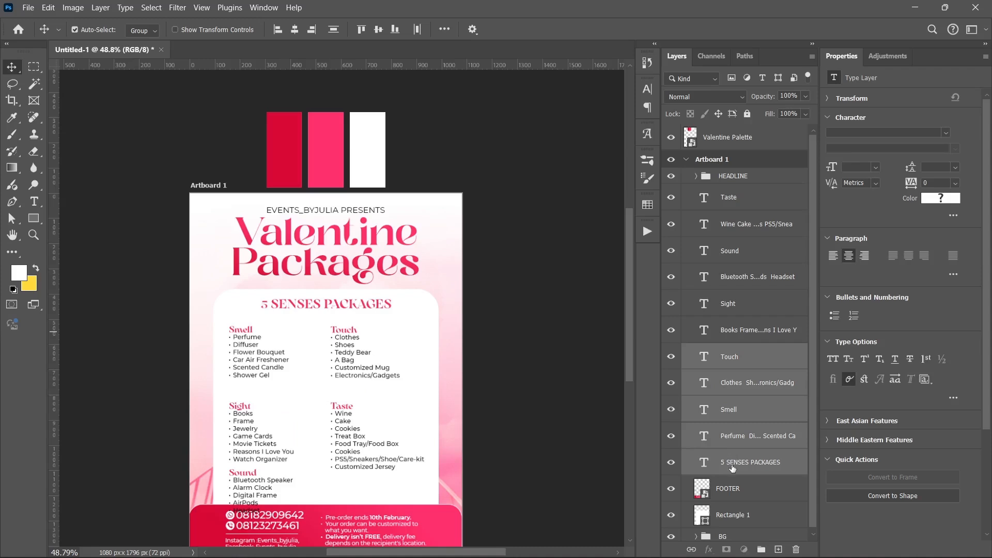
# Exclude the title from the selection and move the Smell and Touch headings with their lists up another 20 px
pyautogui.keyDown('ctrl'); pyautogui.click(731, 467); pyautogui.keyUp('ctrl')
pyautogui.hotkey('shift', 'Up')
pyautogui.hotkey('shift', 'Up')
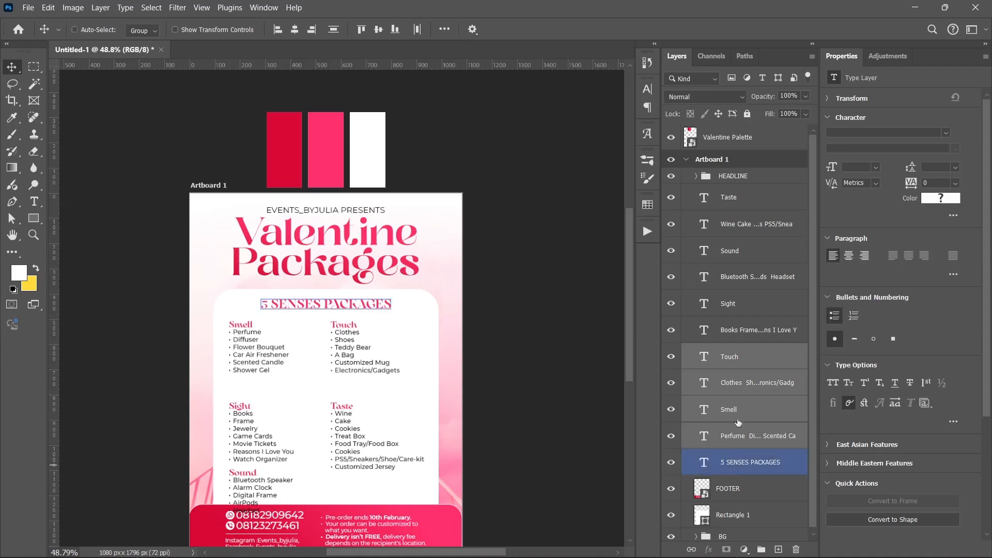
# Move the Sight and Taste headings with their lists up 80 px, leaving the Sound block out of the selection
pyautogui.keyDown('ctrl'); pyautogui.click(733, 330); pyautogui.keyUp('ctrl')
pyautogui.click(734, 336)
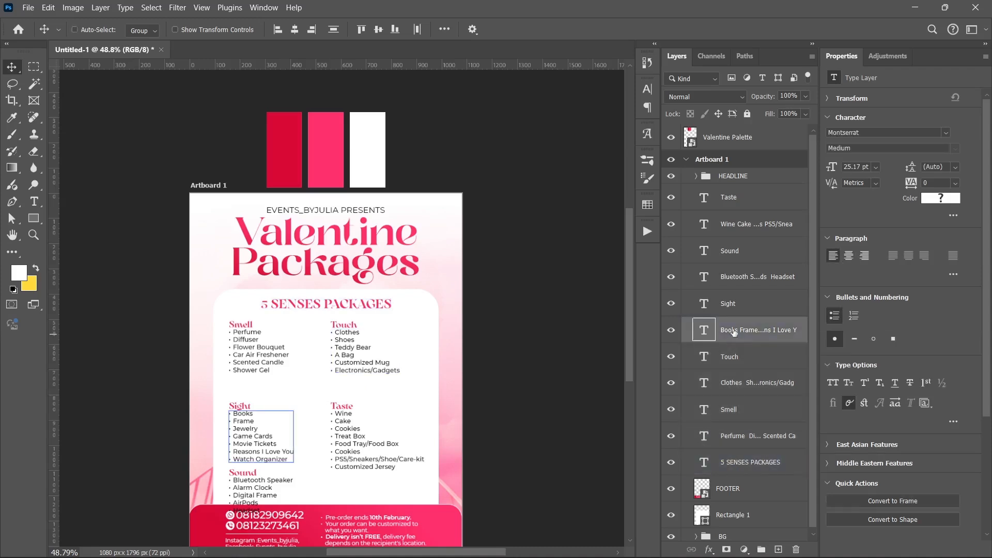
pyautogui.keyDown('shift'); pyautogui.click(743, 206); pyautogui.keyUp('shift')
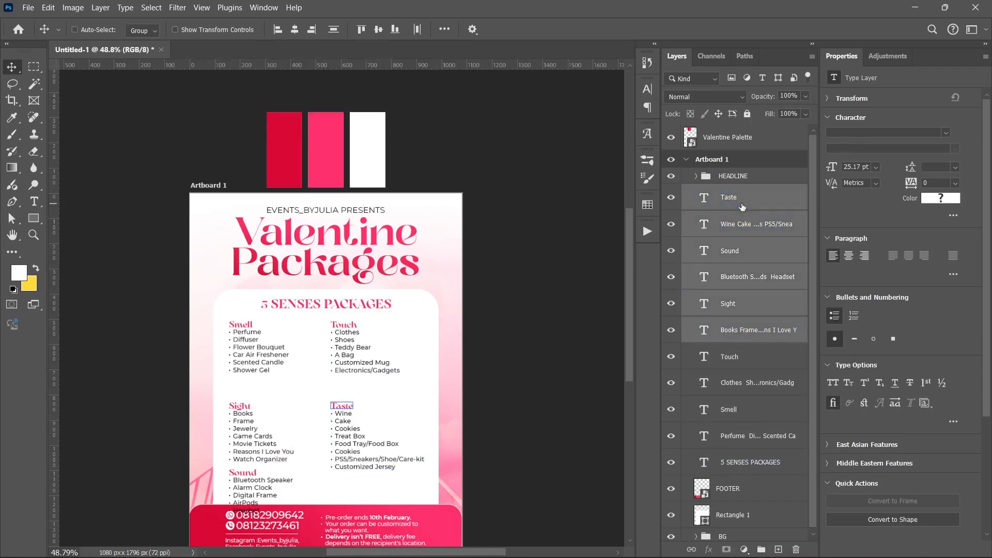
pyautogui.keyDown('ctrl'); pyautogui.click(736, 253); pyautogui.keyUp('ctrl')
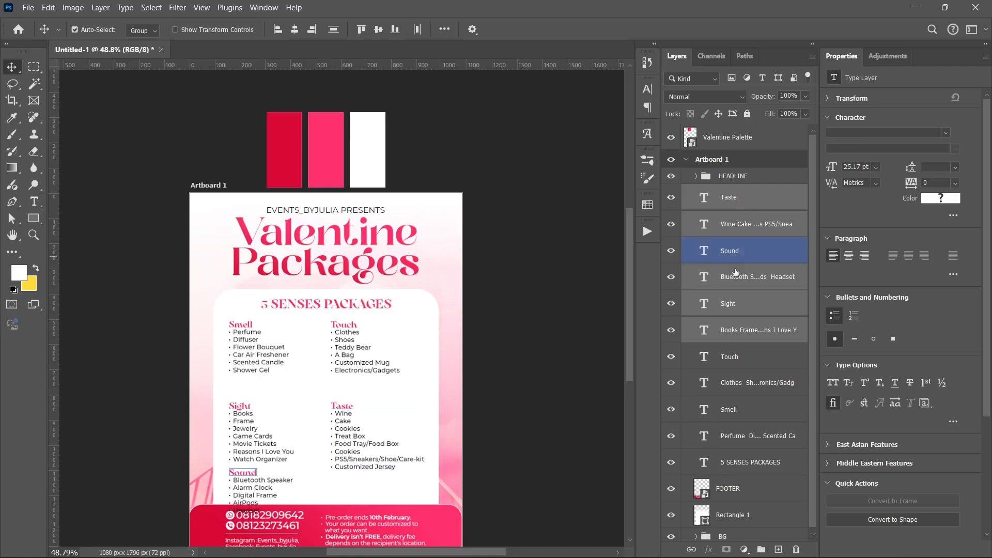
pyautogui.keyDown('ctrl'); pyautogui.click(736, 274); pyautogui.keyUp('ctrl')
pyautogui.keyDown('ctrl'); pyautogui.click(738, 248); pyautogui.keyUp('ctrl')
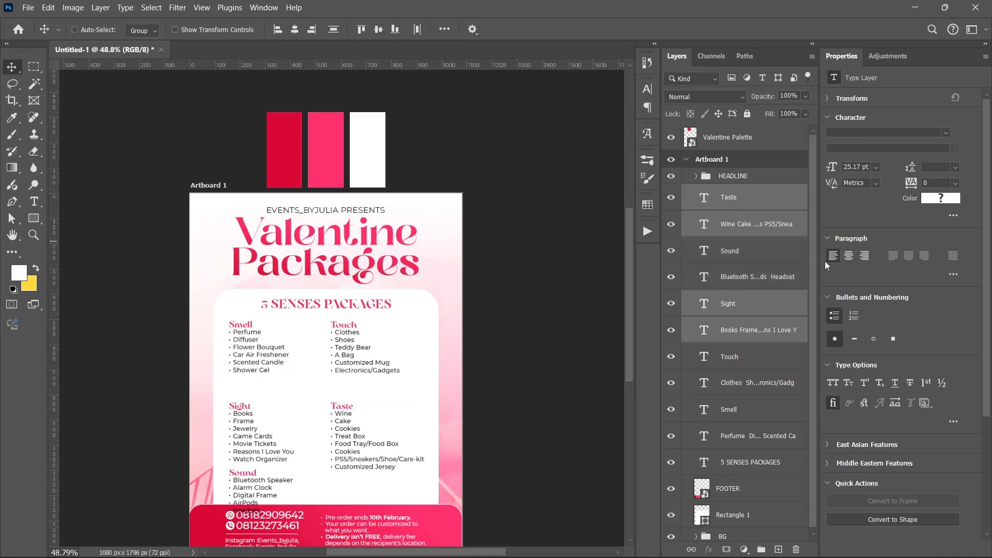
pyautogui.hotkey('shift', 'Up')
pyautogui.hotkey('shift', 'Up')
pyautogui.hotkey('shift', 'Up')
pyautogui.hotkey('shift', 'Up')
pyautogui.hotkey('shift', 'Up')
pyautogui.hotkey('shift', 'Up')
pyautogui.hotkey('shift', 'Up')
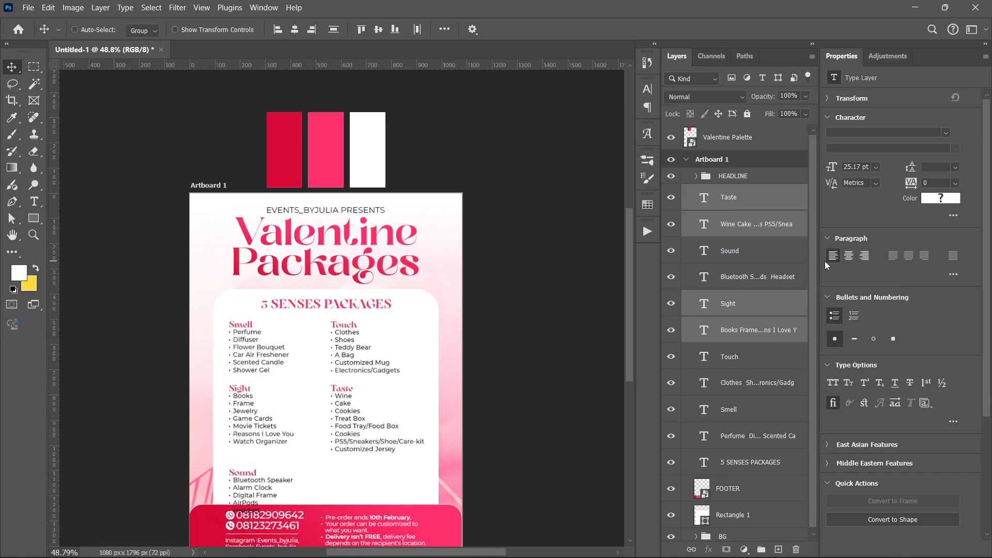
pyautogui.hotkey('shift', 'Up')
# Move the Sound heading and its item list up 70 px, clear of the footer
pyautogui.click(733, 254)
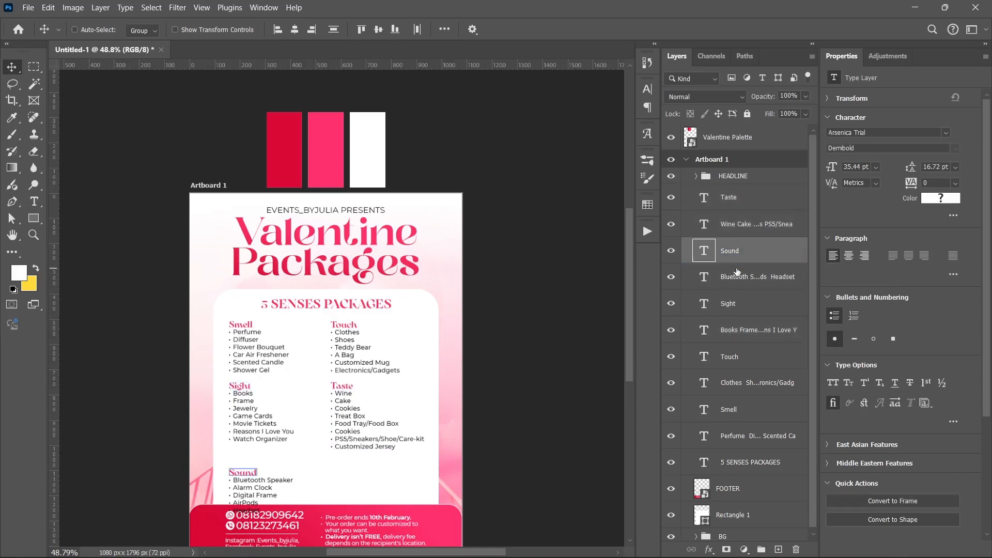
pyautogui.keyDown('ctrl'); pyautogui.click(737, 271); pyautogui.keyUp('ctrl')
pyautogui.hotkey('shift', 'Up')
pyautogui.hotkey('shift', 'Up')
pyautogui.hotkey('shift', 'Up')
pyautogui.hotkey('shift', 'Up')
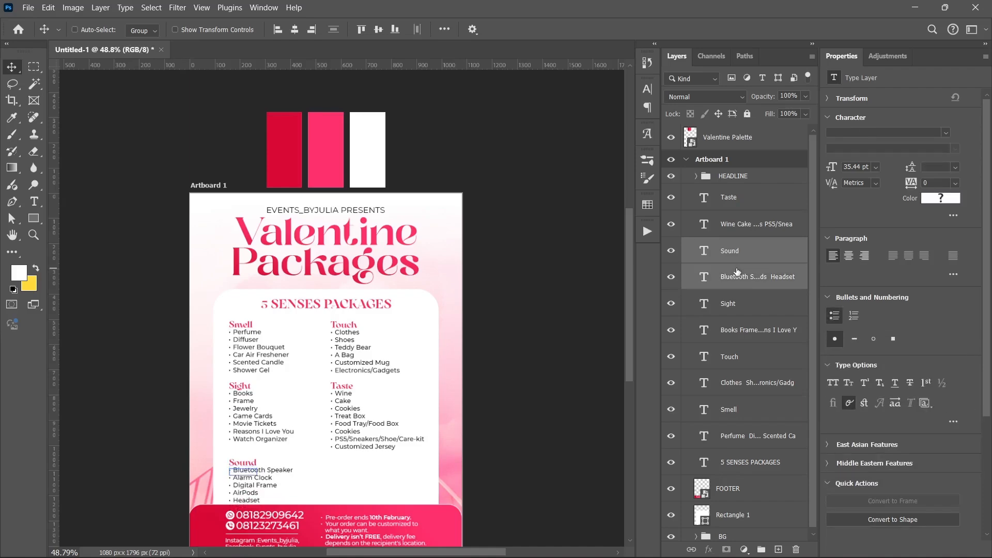
pyautogui.hotkey('shift', 'Up')
pyautogui.hotkey('shift', 'Up')
pyautogui.hotkey('shift', 'Up')
pyautogui.scroll(-2, 103, 421)
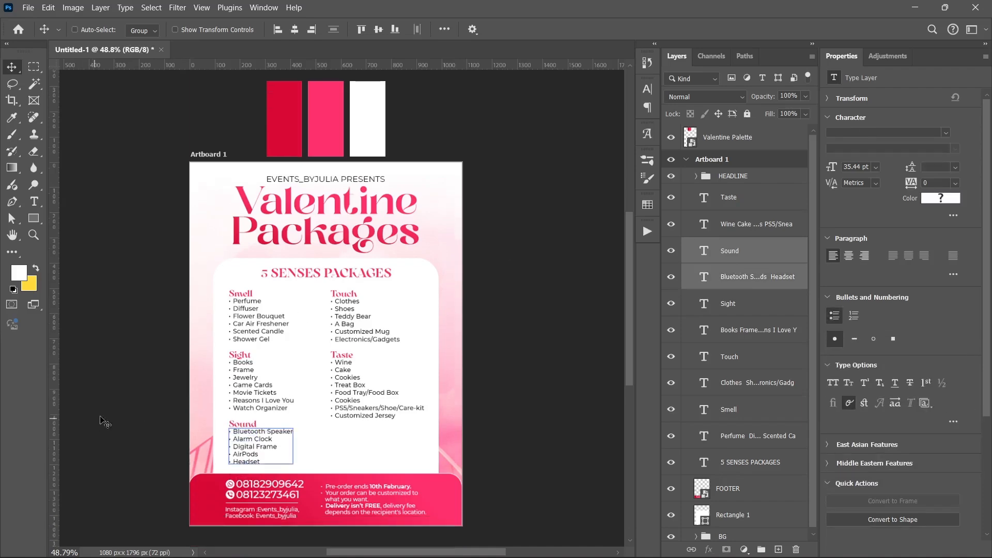
# Switch to the Notepad brief, copy its last two sentences about making up a box and the ₦100K price, and return to Photoshop
pyautogui.scroll(2, 294, 434)
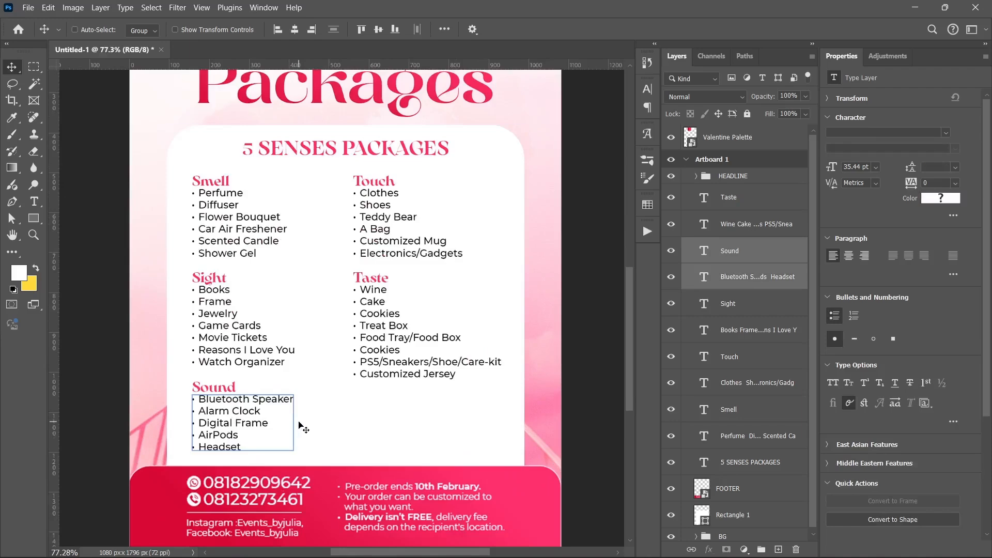
pyautogui.scroll(1, 301, 427)
pyautogui.moveTo(494, 545)
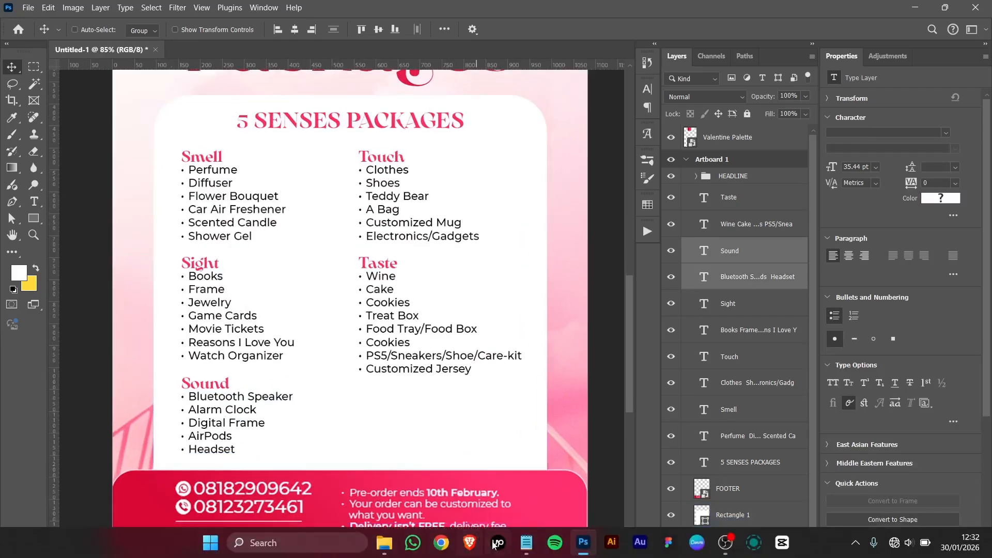
pyautogui.click(526, 543)
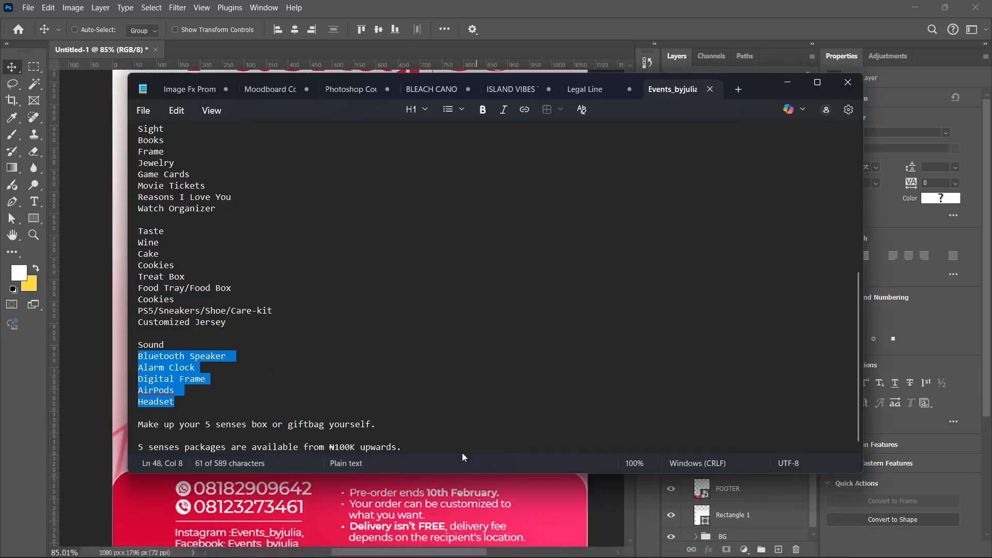
pyautogui.moveTo(408, 447); pyautogui.dragTo(100, 424)
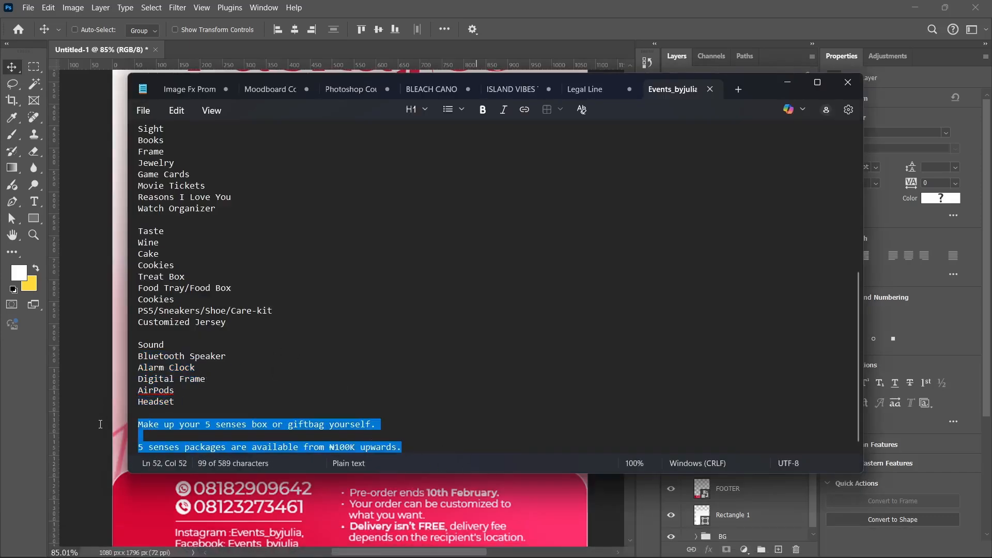
pyautogui.click(847, 83)
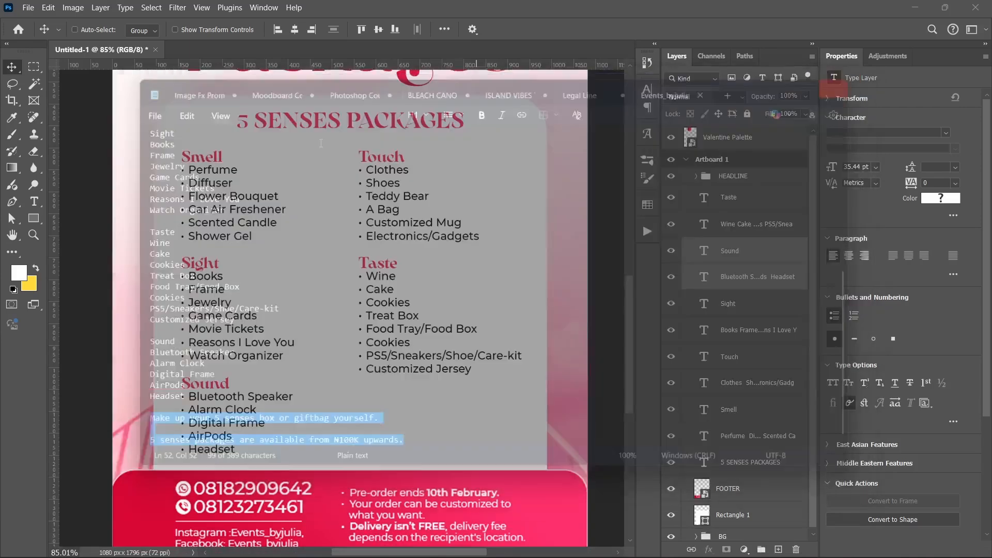
# Paste the two copied sentences as a new text layer below the Taste list
pyautogui.press('t')
pyautogui.click(357, 418)
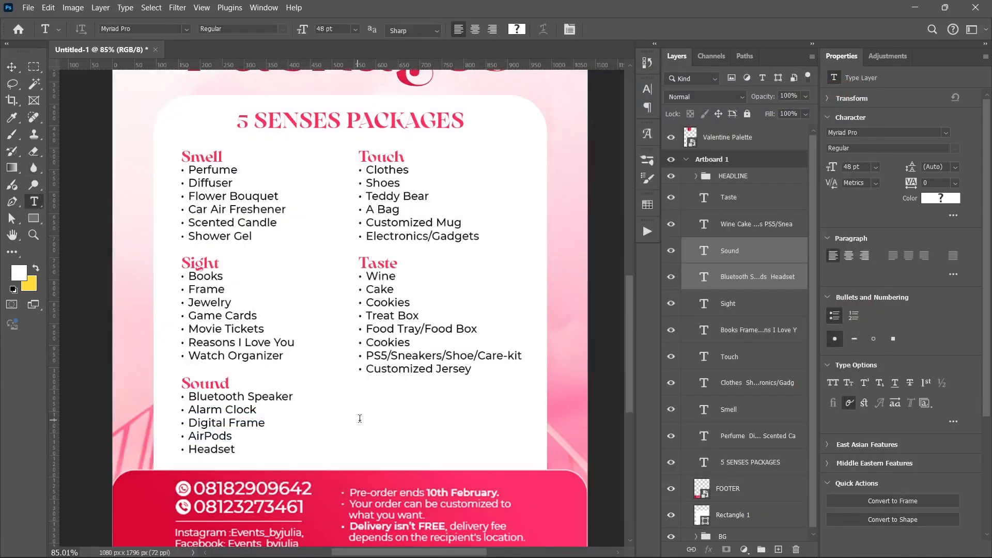
pyautogui.hotkey('ctrl', 'v')
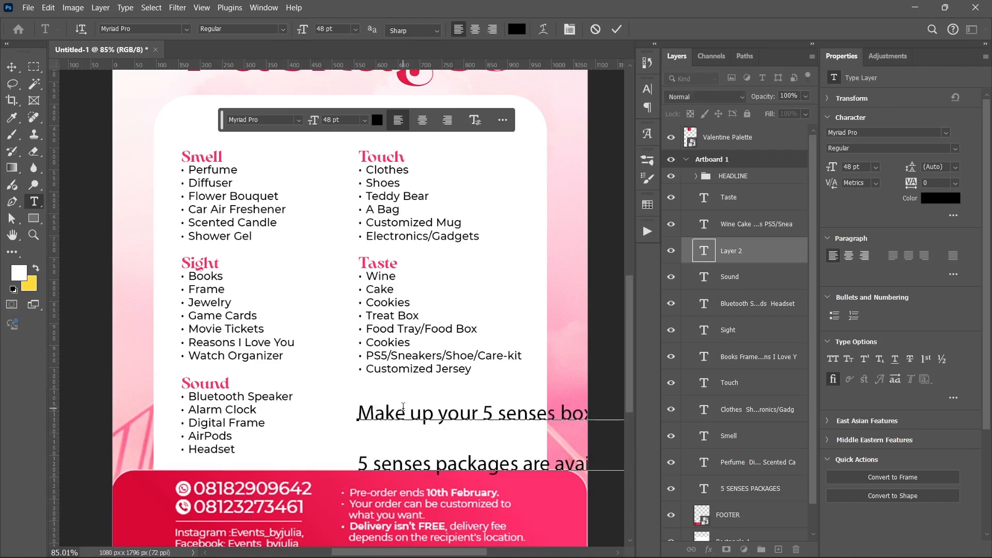
# Format the pasted sentences in Montserrat Regular at 24 pt
pyautogui.click(947, 133)
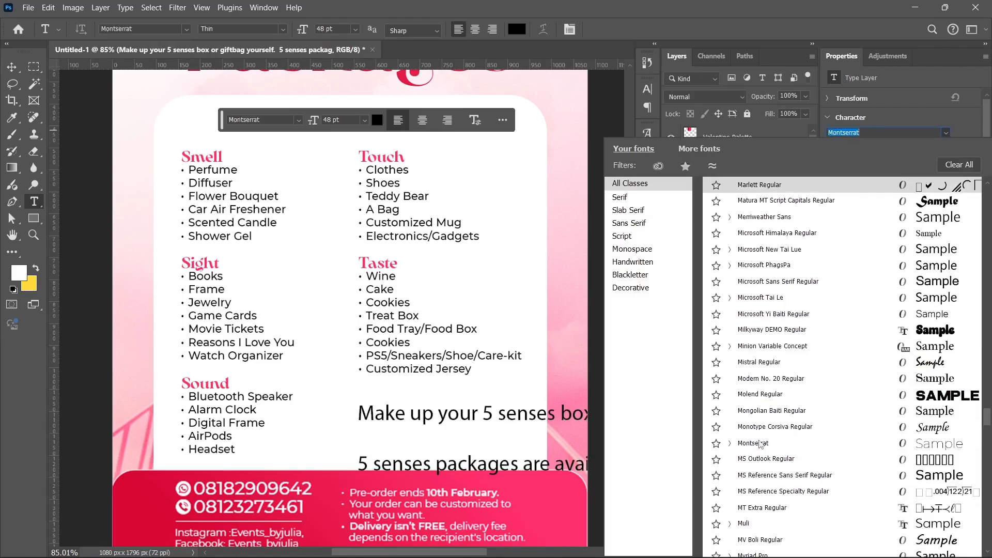
pyautogui.click(754, 437)
pyautogui.click(955, 150)
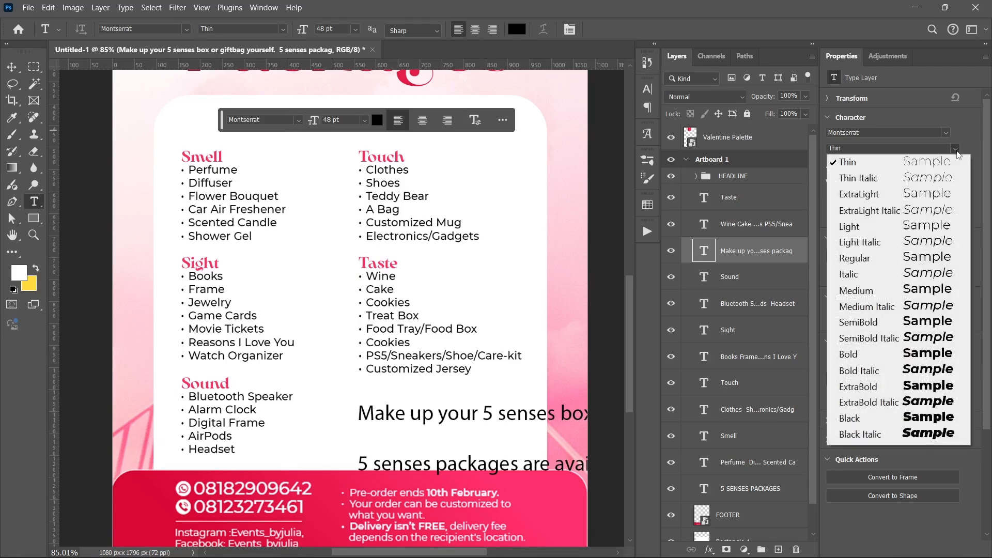
pyautogui.click(843, 260)
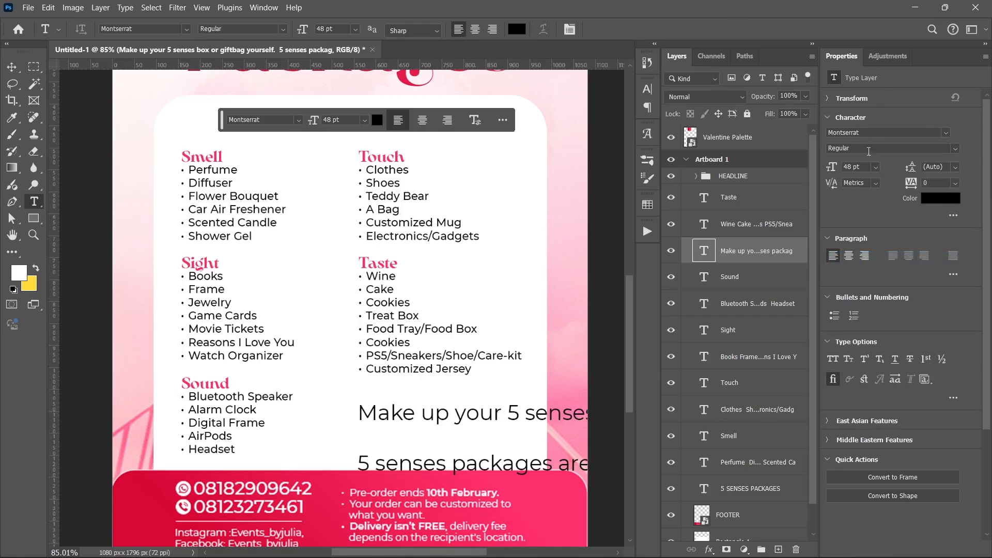
pyautogui.click(875, 166)
pyautogui.click(870, 295)
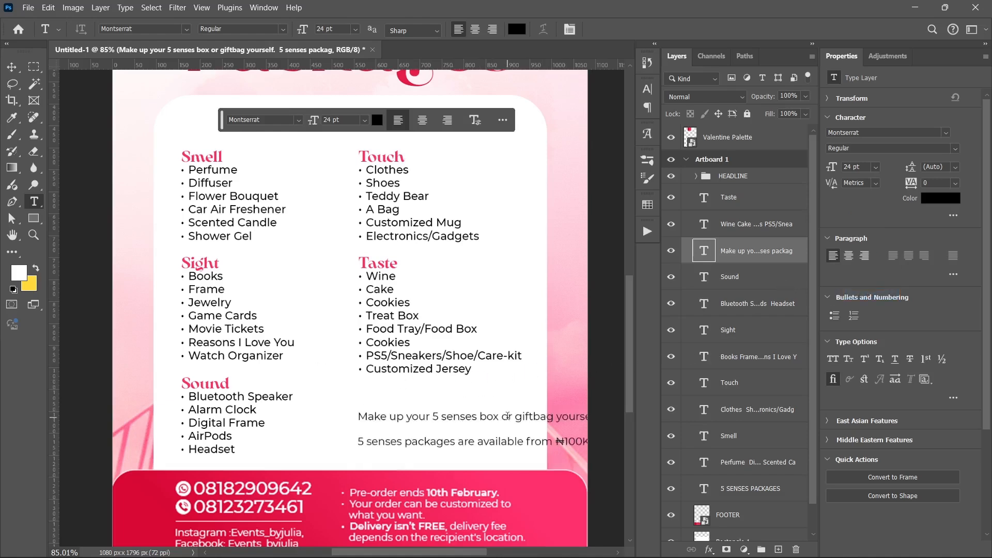
# Break the first sentence before "giftbag" and the second before "from" so both fit inside the white panel
pyautogui.click(514, 416)
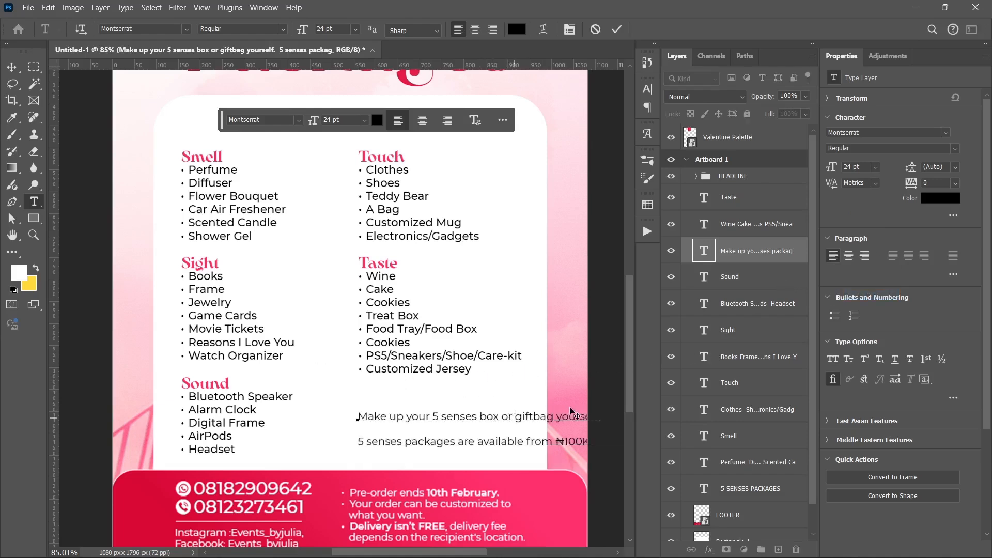
pyautogui.press('Return')
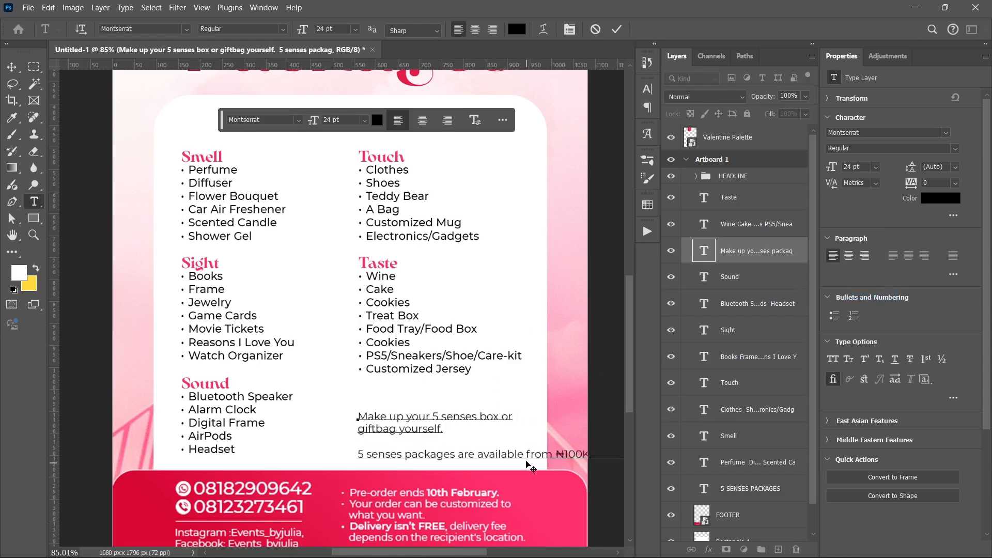
pyautogui.press('Return')
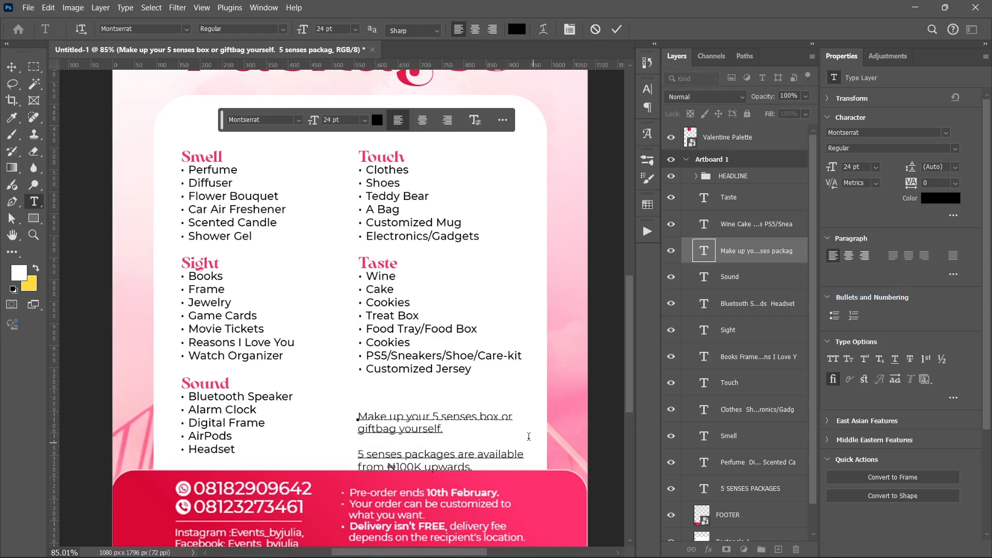
pyautogui.click(616, 29)
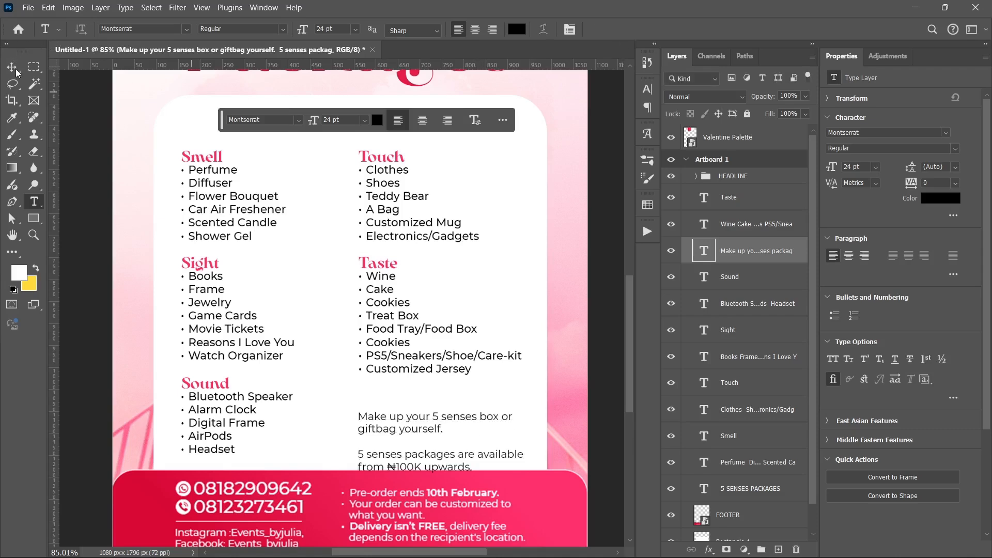
# Move the two-sentence text block up 50 px, clear of the footer
pyautogui.click(12, 67)
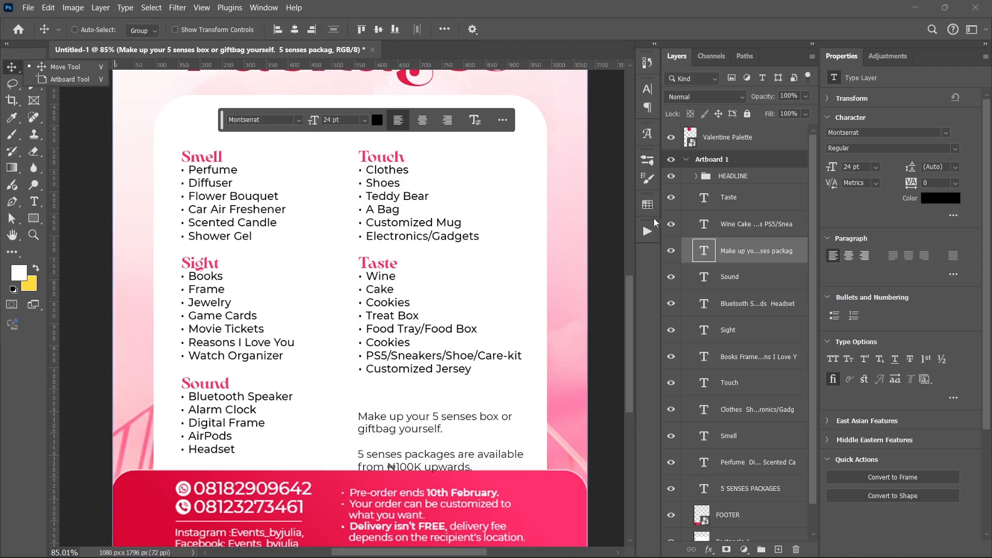
pyautogui.click(754, 253)
pyautogui.hotkey('shift', 'Up')
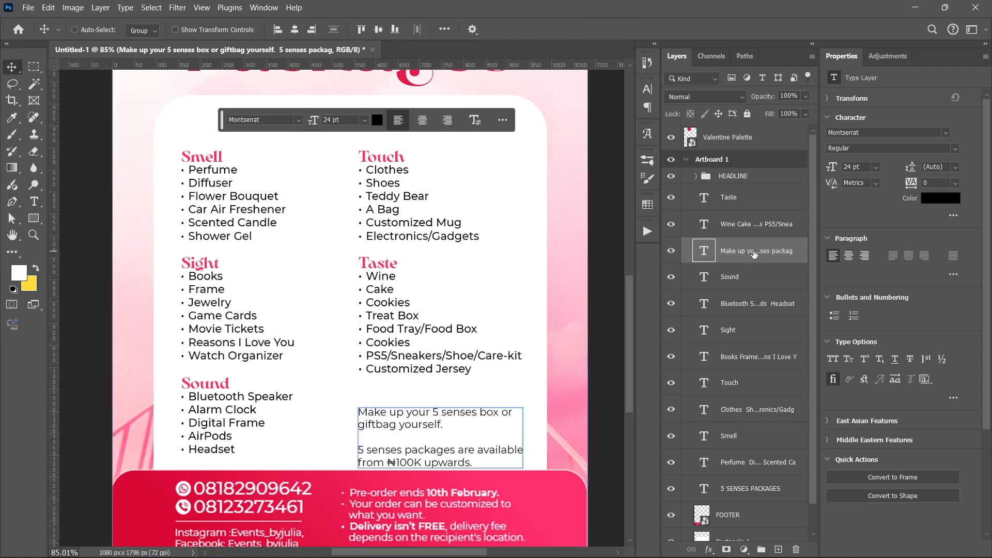
pyautogui.hotkey('shift', 'Up')
pyautogui.hotkey('shift', 'Up')
pyautogui.hotkey('shift', 'Up')
pyautogui.hotkey('shift', 'Up')
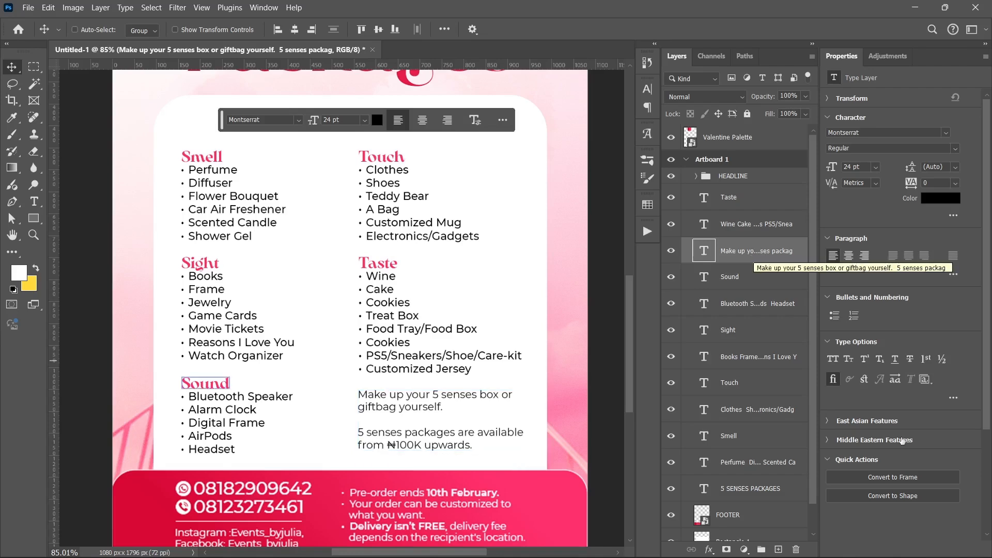
# Nudge the two-sentence text block down 4 px and left 2 px under the Taste column
pyautogui.press('Down')
pyautogui.press('Down')
pyautogui.press('Down')
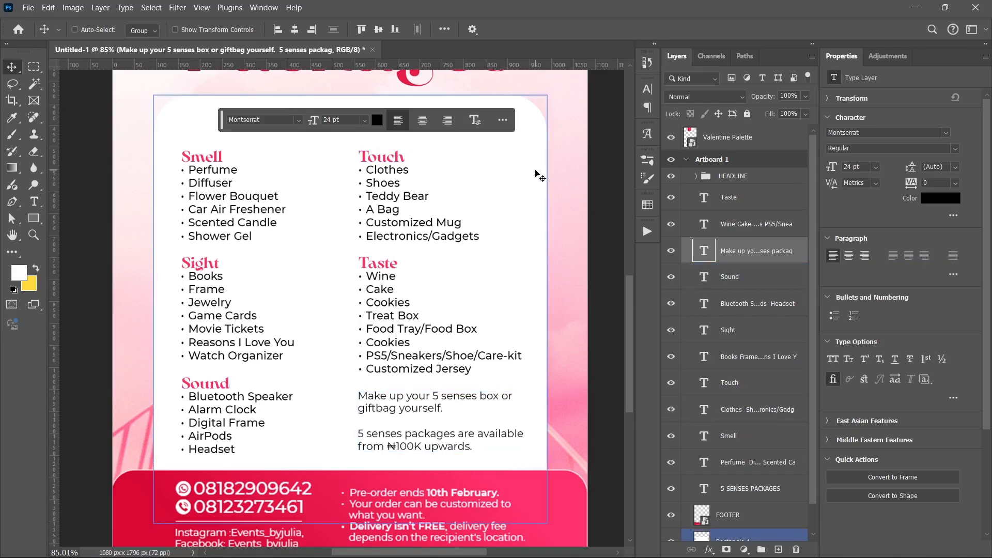
pyautogui.press('Down')
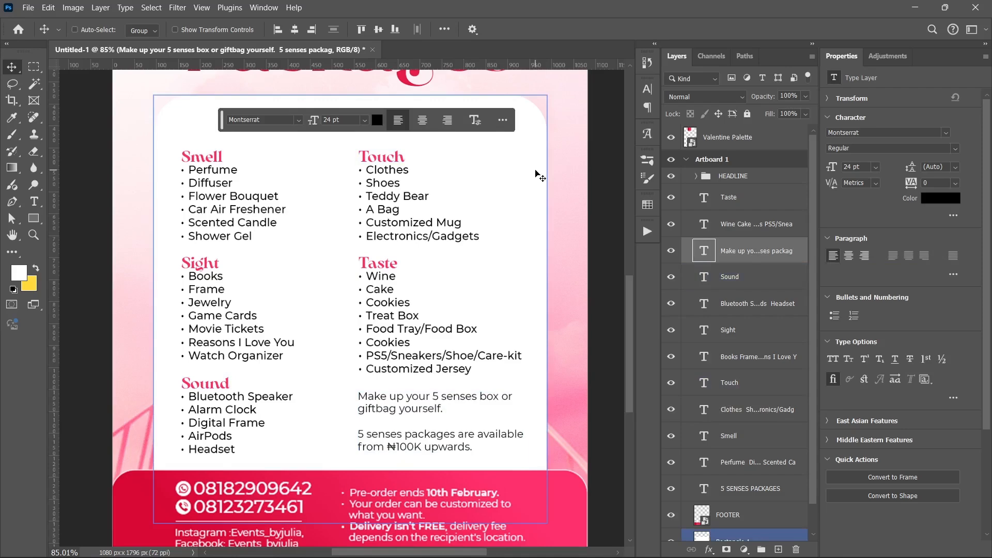
pyautogui.click(675, 251)
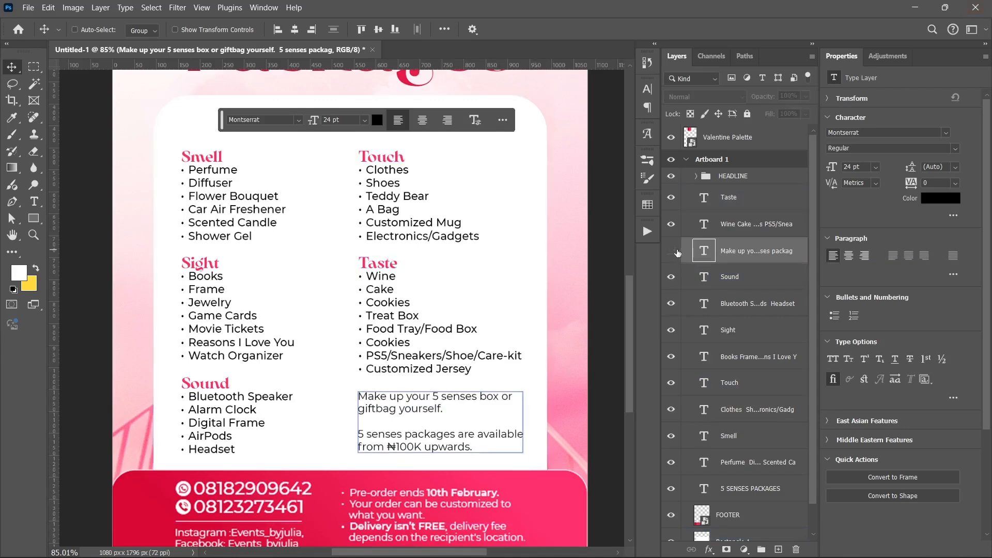
pyautogui.click(672, 251)
pyautogui.press('Left')
pyautogui.press('Left')
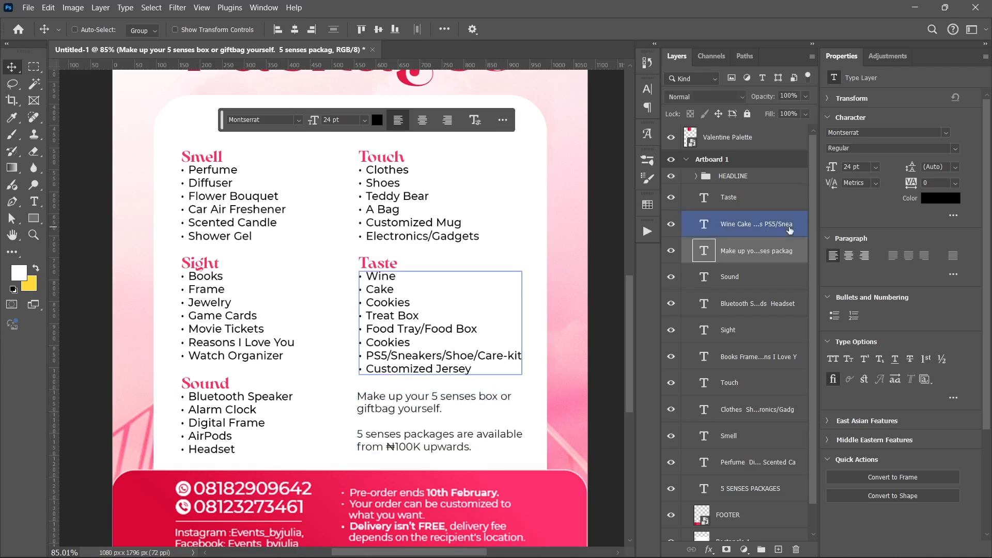
# Draw a horizontal line 375 px long and 1 px thick between the two closing sentences
pyautogui.click(26, 221)
pyautogui.click(22, 221)
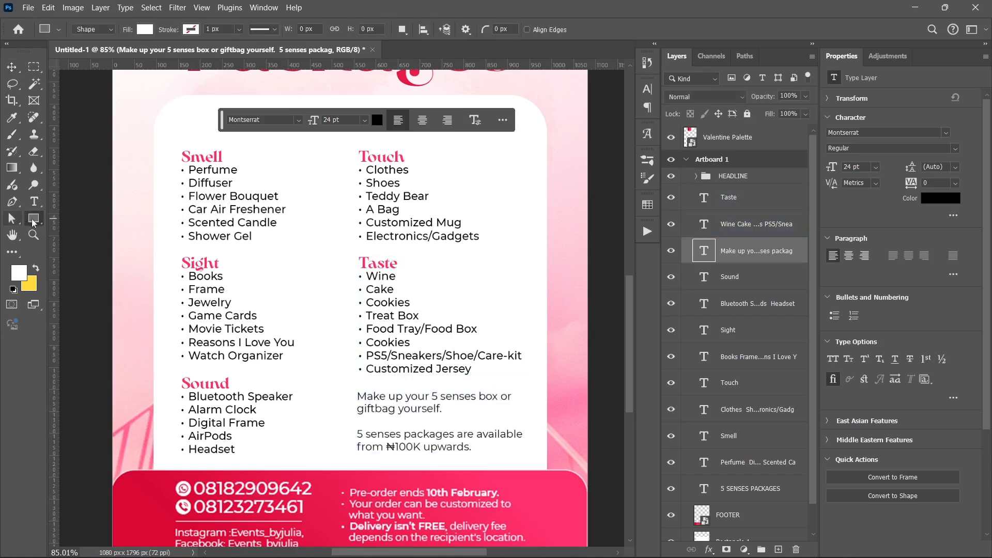
pyautogui.click(33, 221)
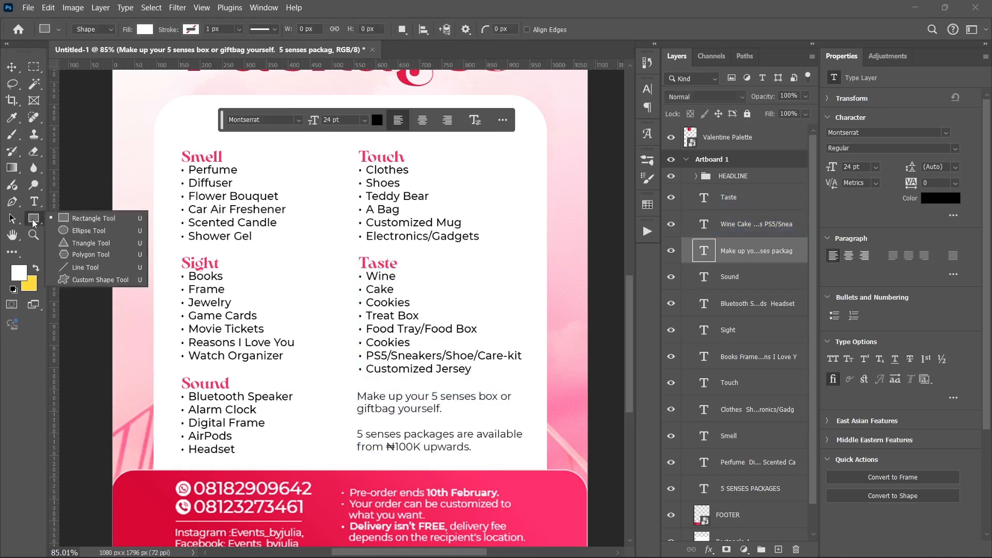
pyautogui.click(78, 269)
pyautogui.moveTo(362, 422); pyautogui.dragTo(521, 422)
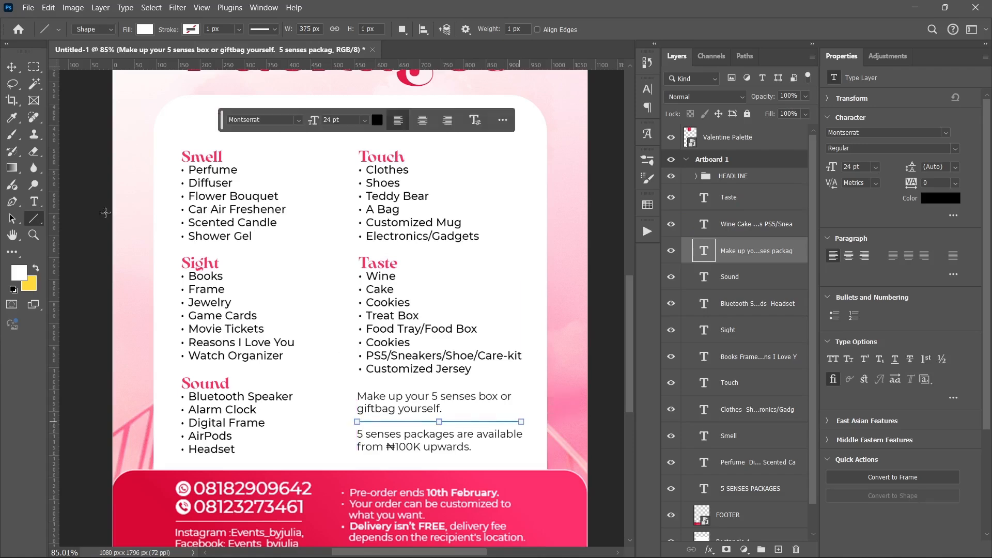
# Fill the divider line with the bright pink from the recently used colors
pyautogui.click(13, 69)
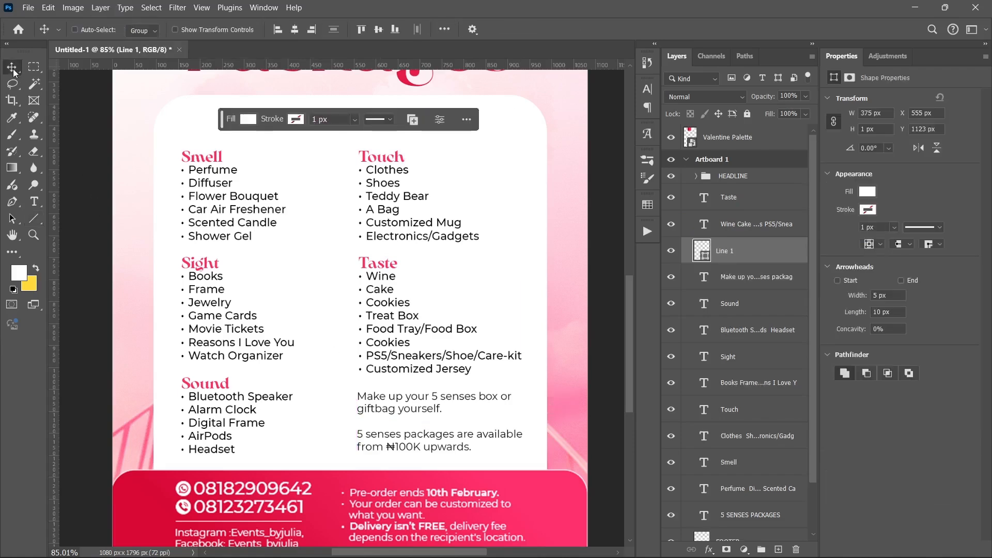
pyautogui.click(868, 191)
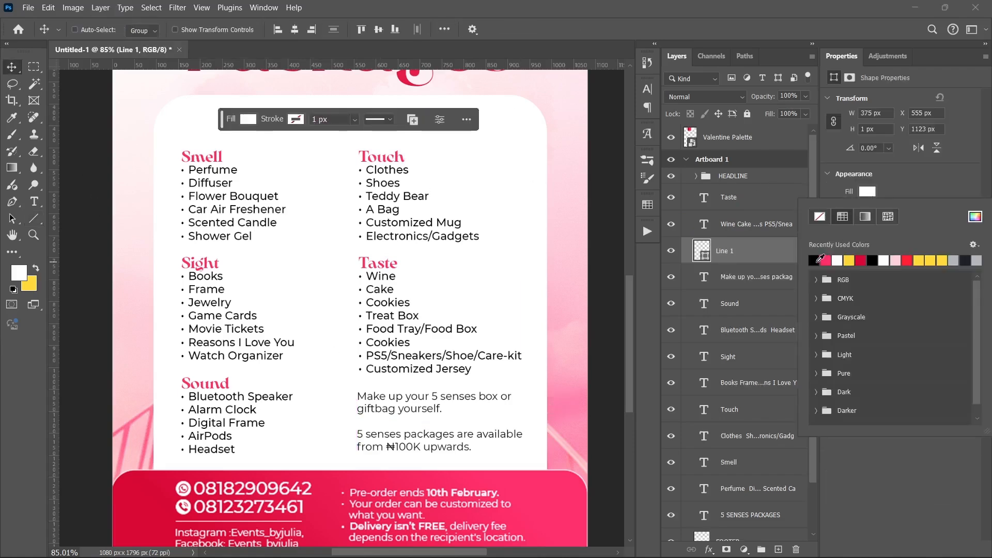
pyautogui.click(816, 260)
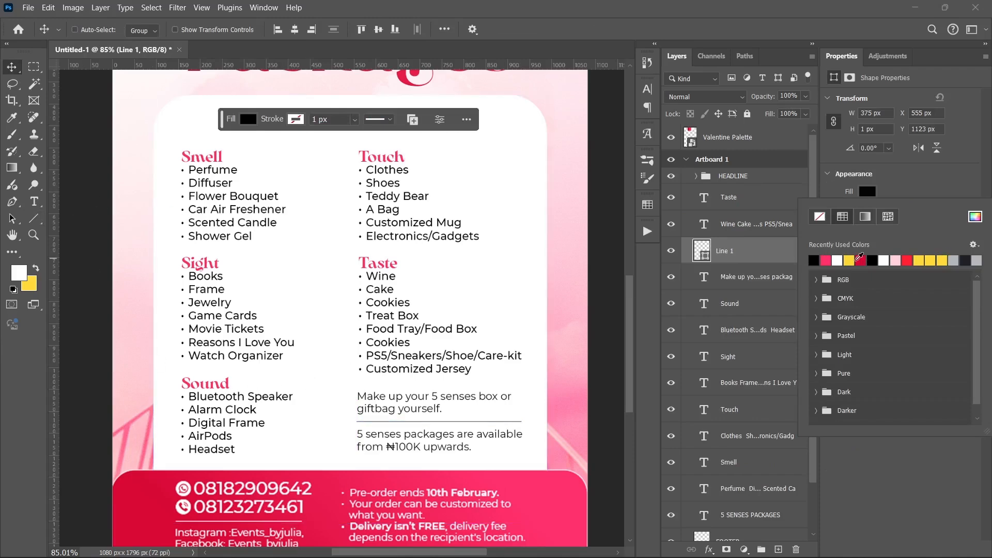
pyautogui.click(826, 260)
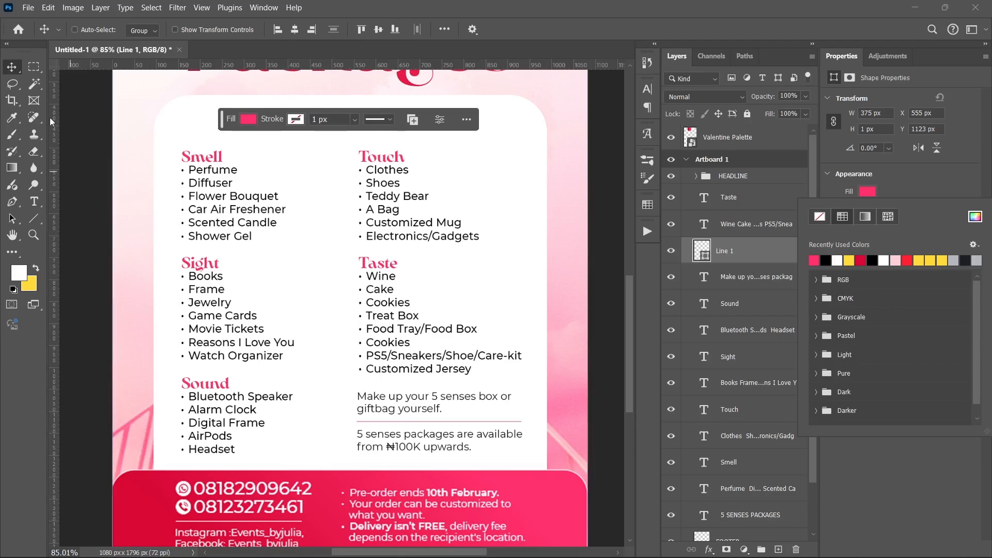
pyautogui.click(15, 69)
# Group all layers from the Taste heading through the "5 SENSES PACKAGES" title, including the divider line
pyautogui.scroll(-4, 401, 379)
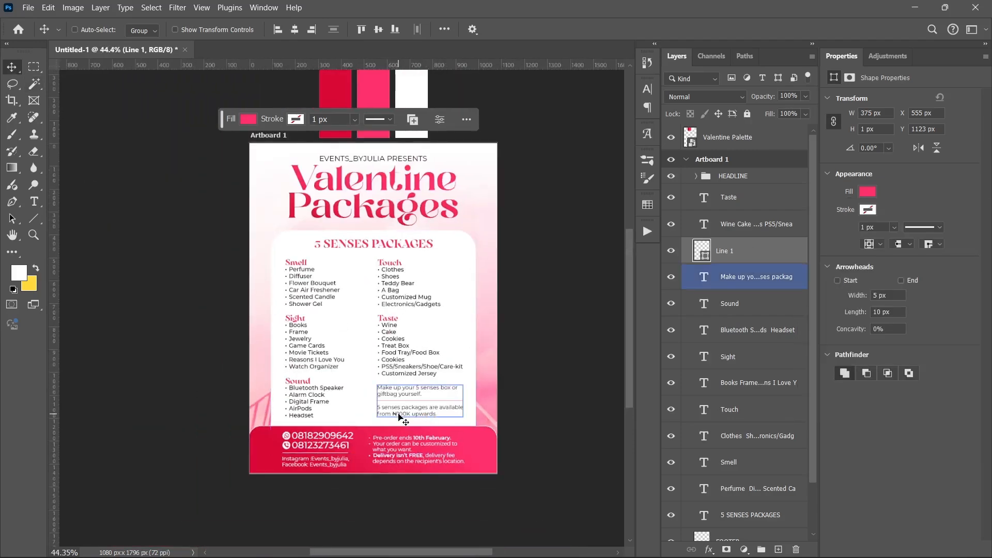
pyautogui.scroll(2, 401, 419)
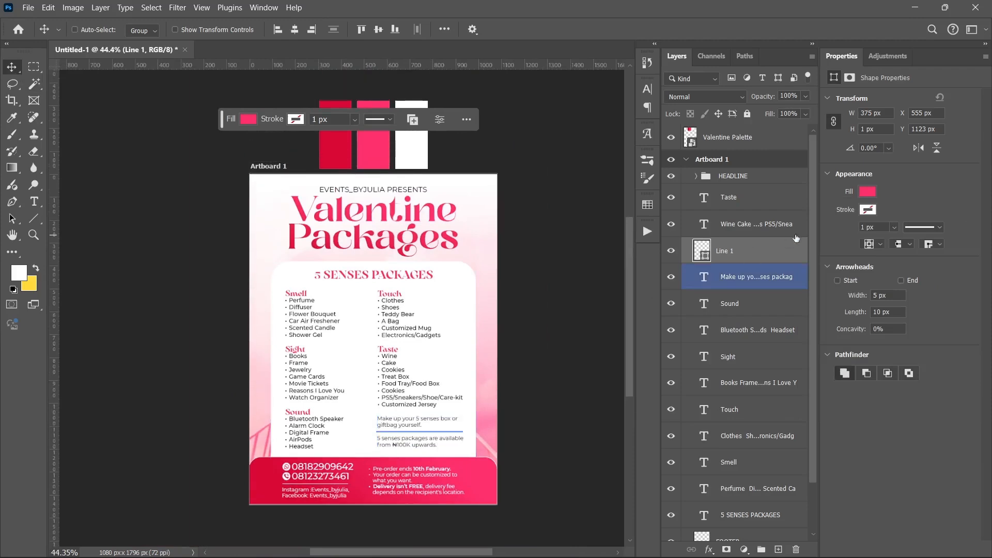
pyautogui.click(740, 206)
pyautogui.scroll(-2, 742, 361)
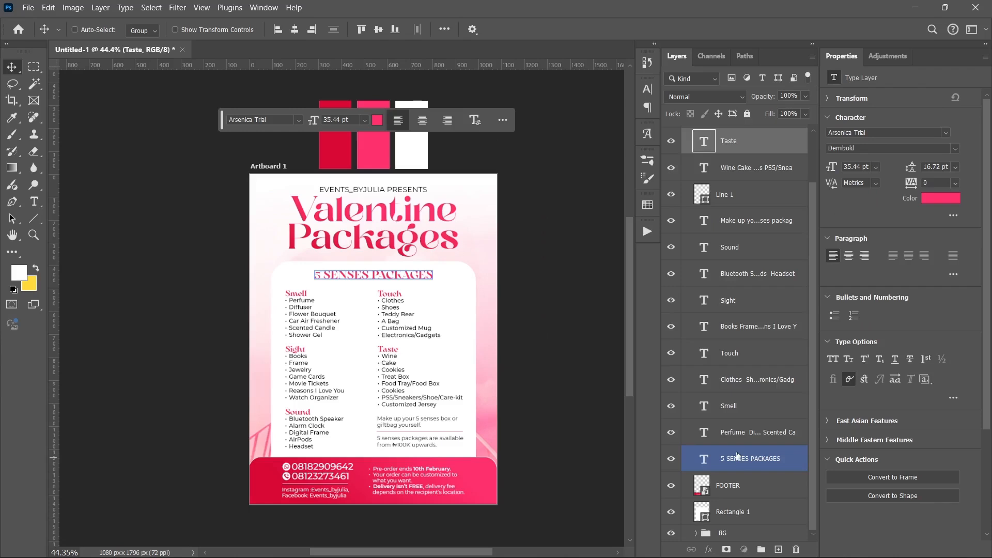
pyautogui.keyDown('shift'); pyautogui.click(737, 457); pyautogui.keyUp('shift')
pyautogui.hotkey('ctrl', 'g')
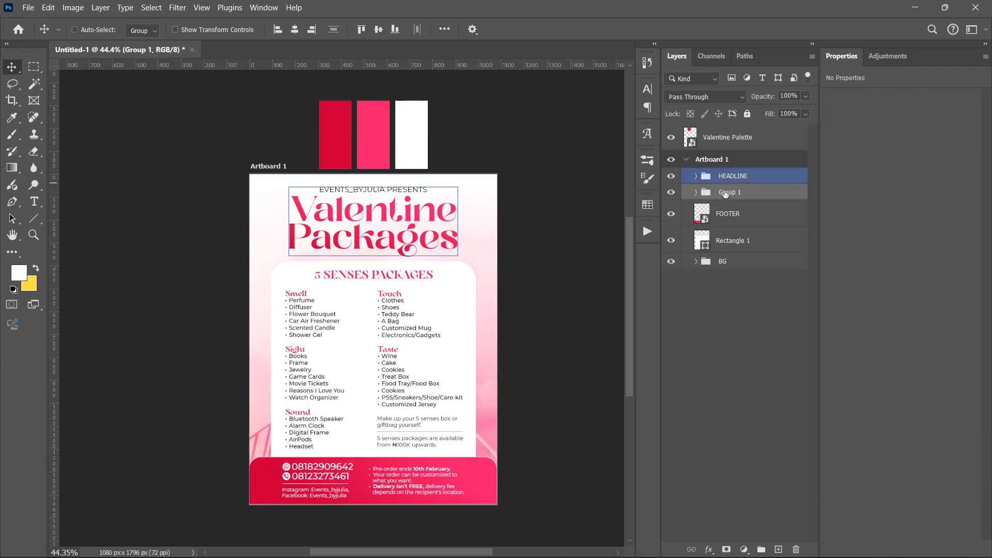
# Rename the new group as TEXT and hide it
pyautogui.doubleClick(725, 192)
pyautogui.write('TE')
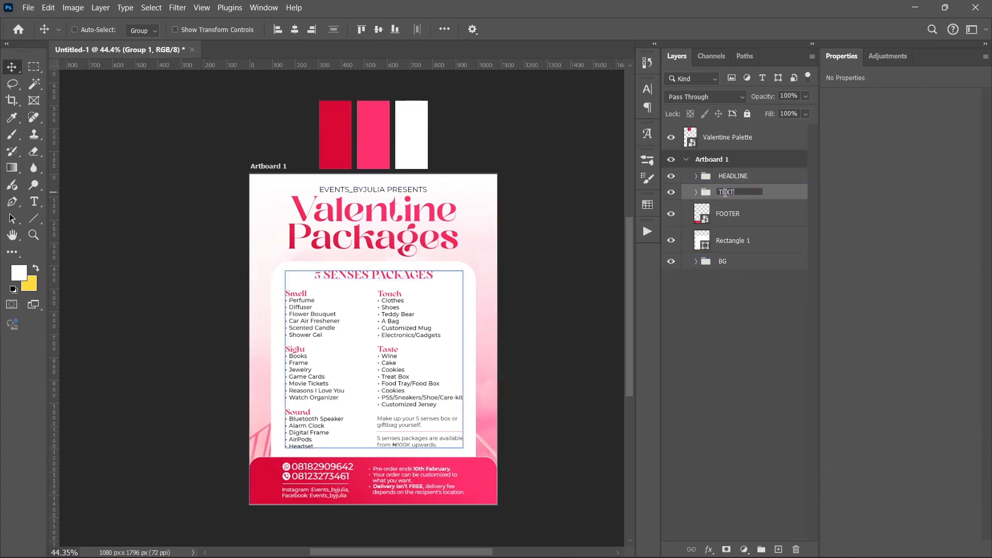
pyautogui.write('XT')
pyautogui.press('Return')
pyautogui.click(671, 192)
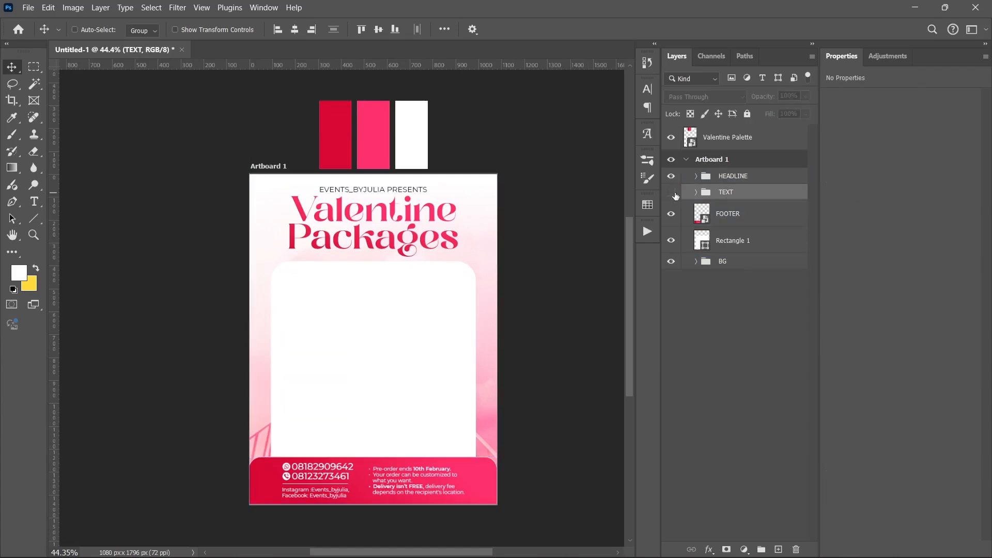
# Show the TEXT group on the flyer again
pyautogui.click(672, 193)
pyautogui.scroll(2, 351, 388)
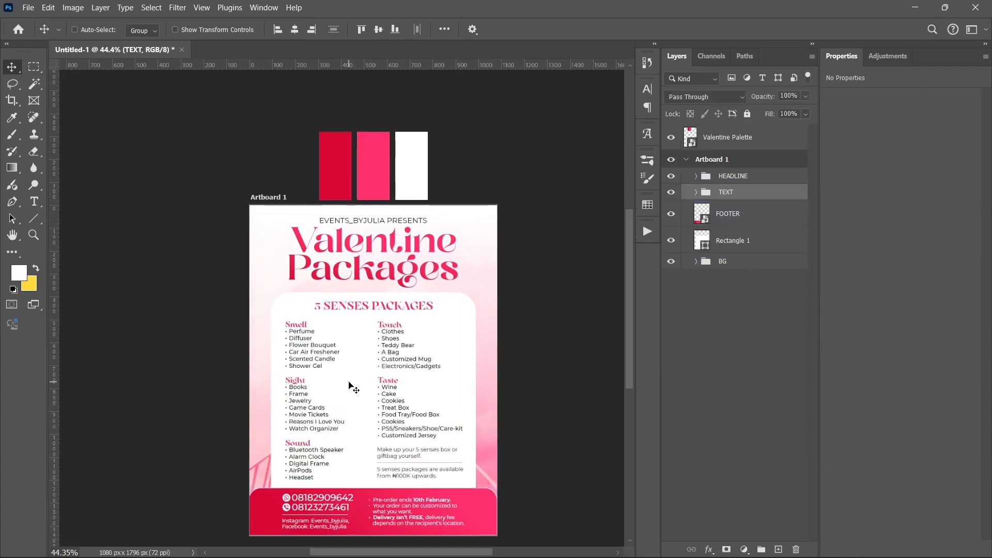
pyautogui.scroll(1, 357, 385)
pyautogui.scroll(1, 373, 378)
pyautogui.scroll(-3, 376, 365)
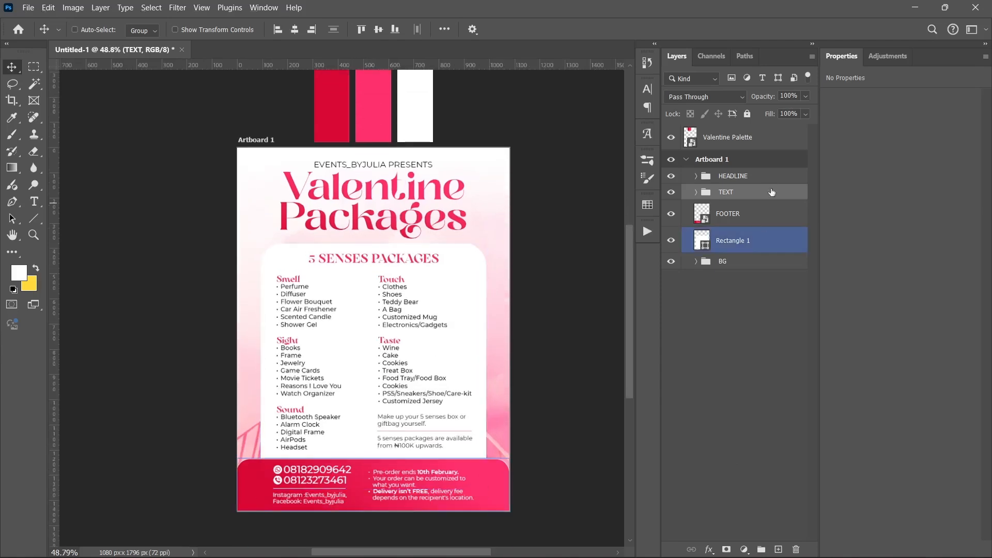
# Move the white Rectangle 1 panel layer into the BG group
pyautogui.click(749, 176)
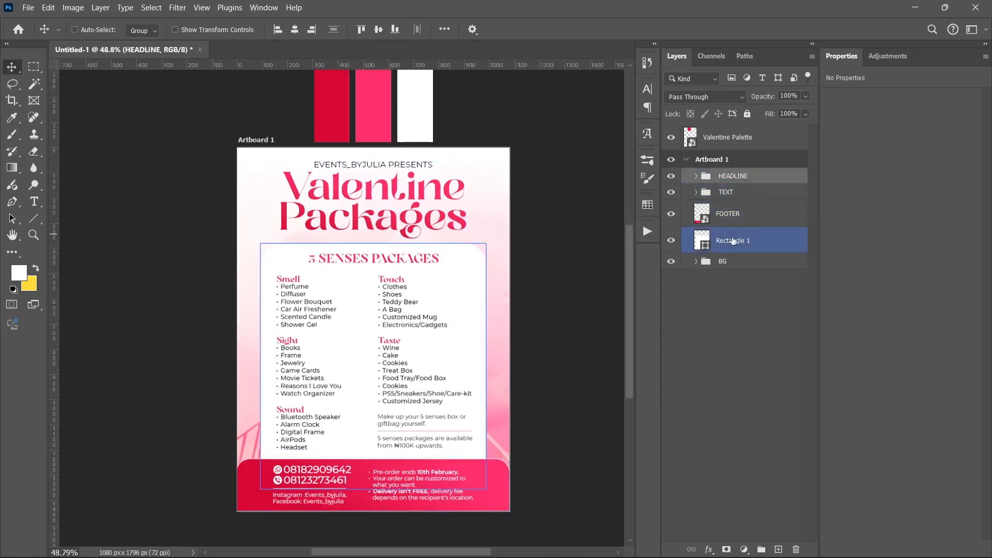
pyautogui.moveTo(391, 546)
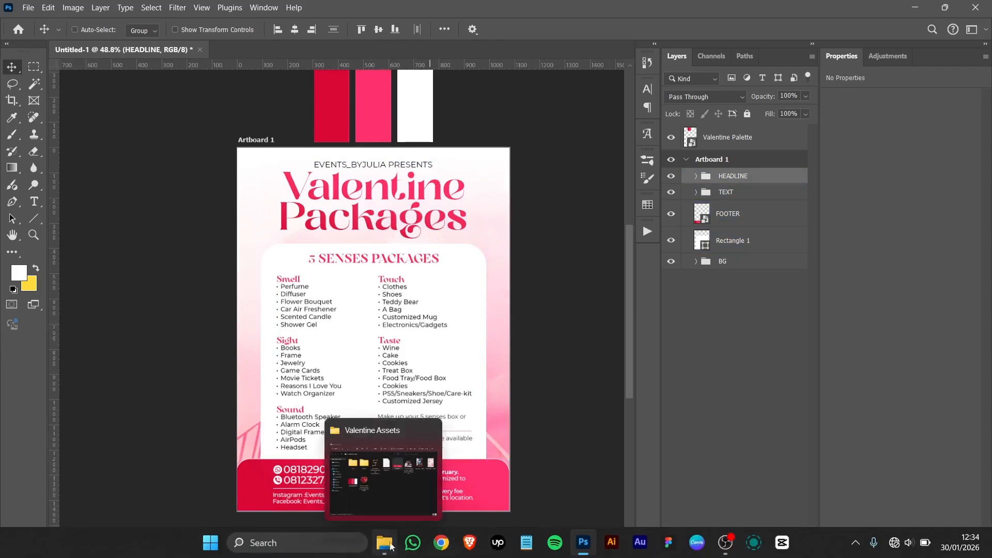
pyautogui.click(751, 240)
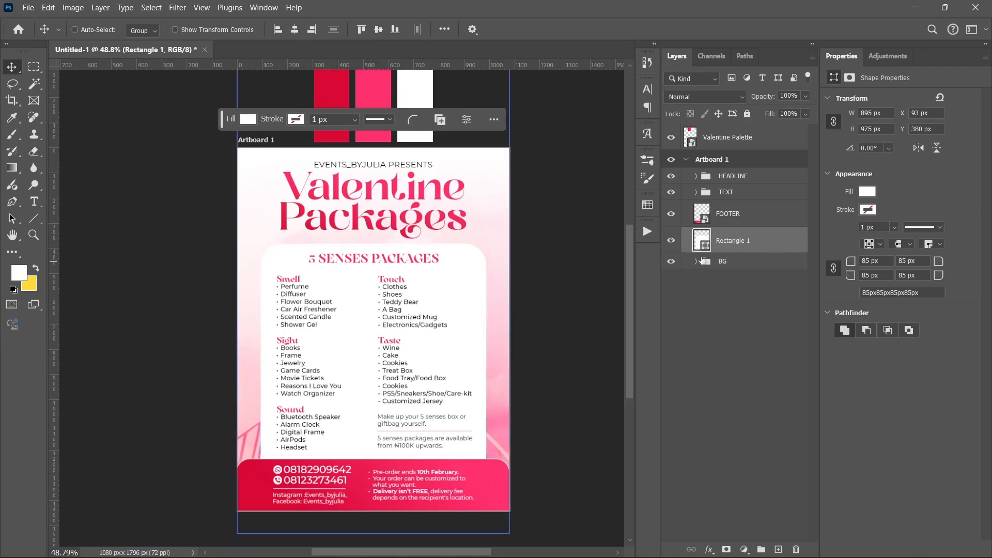
pyautogui.moveTo(757, 241); pyautogui.dragTo(750, 260)
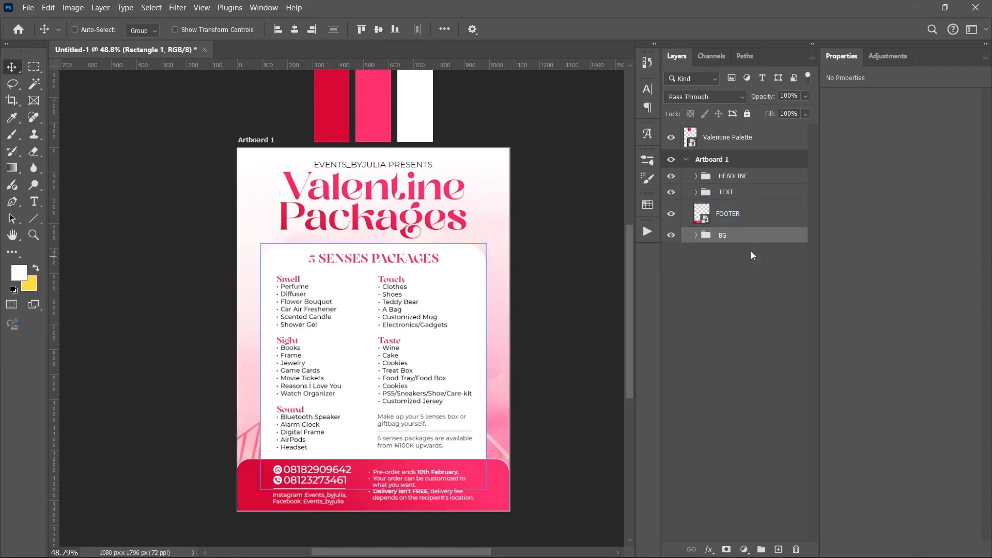
# Place the 3D love heart image from the Valentine Assets folder above the HEADLINE group at 100% scale
pyautogui.click(752, 176)
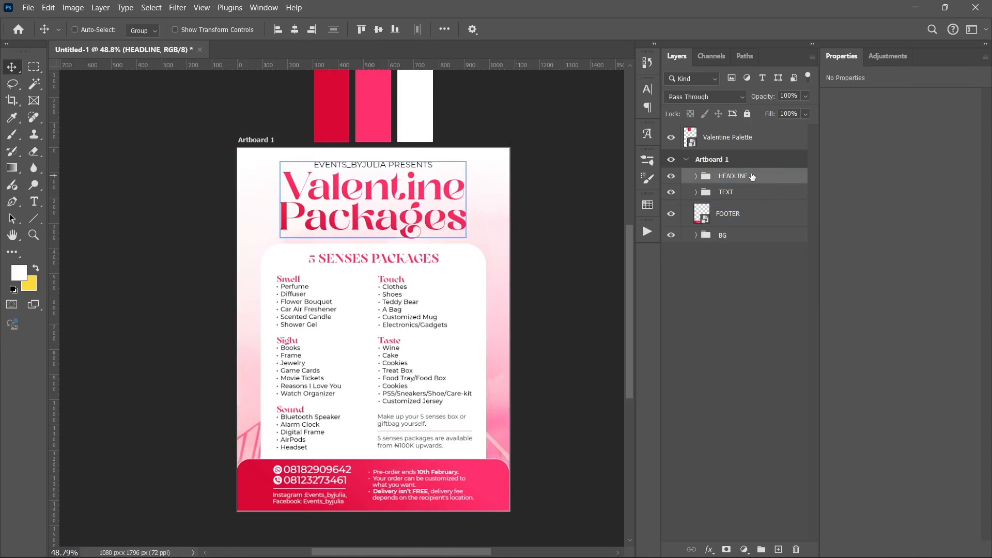
pyautogui.moveTo(482, 538)
pyautogui.click(383, 543)
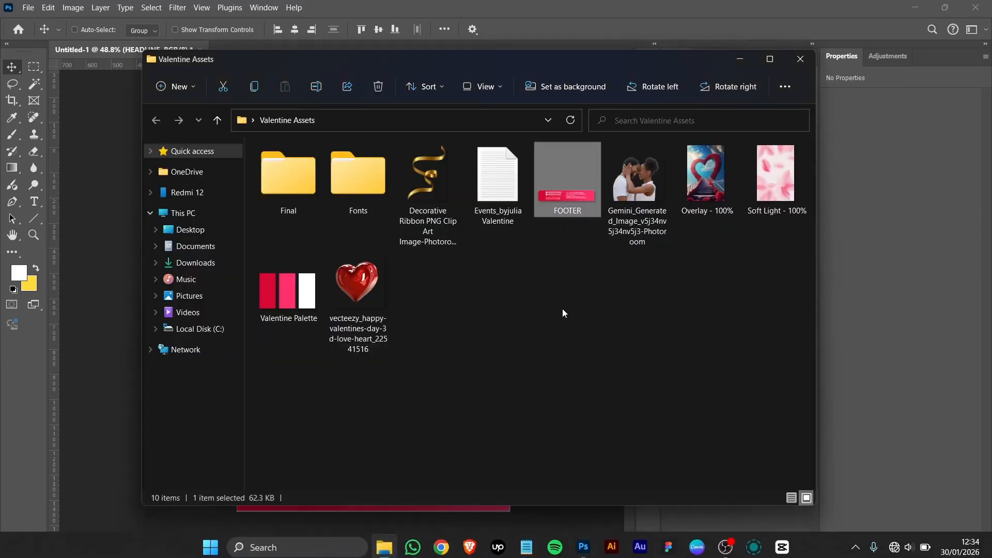
pyautogui.click(361, 290)
pyautogui.moveTo(365, 297); pyautogui.dragTo(416, 276)
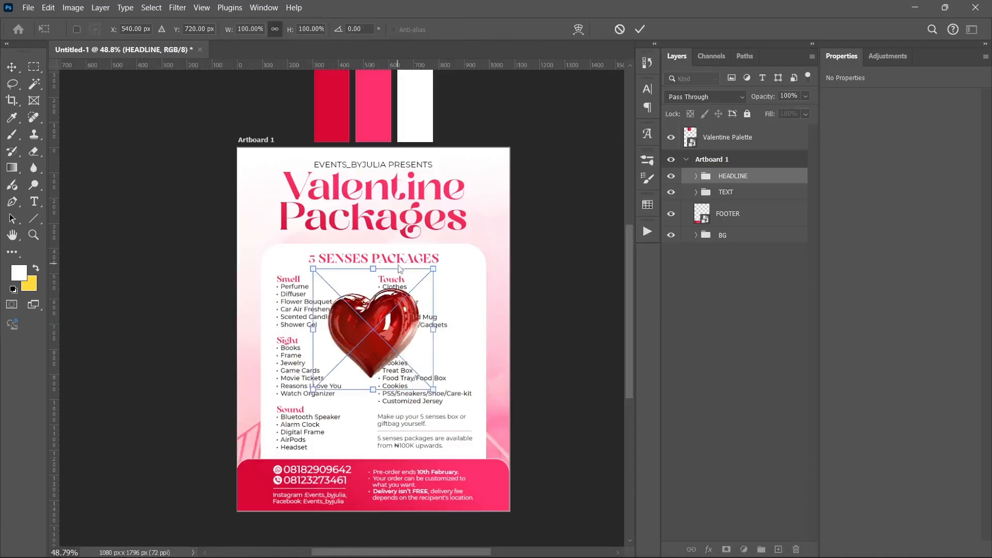
pyautogui.click(639, 29)
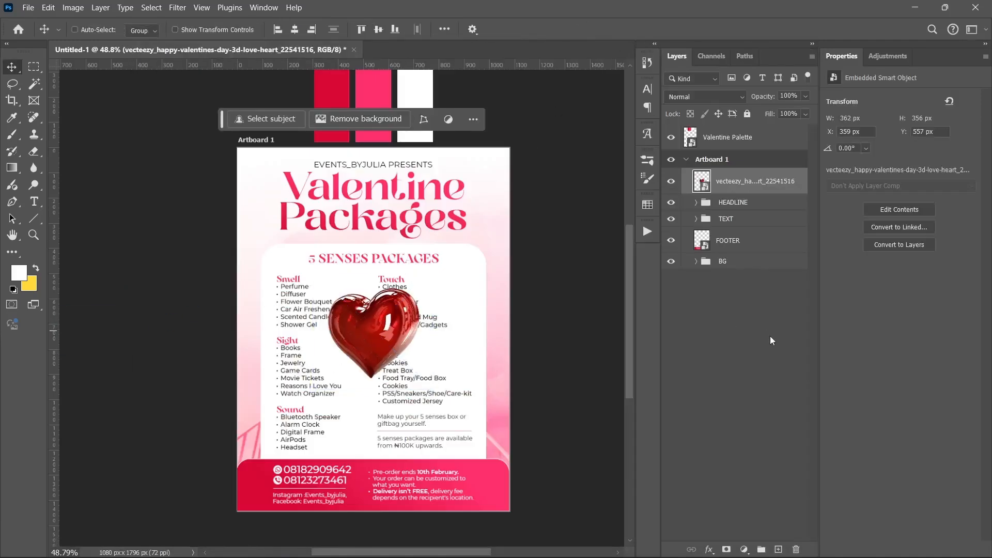
# Recolor the red heart to deep magenta pink with Hue/Saturation and collapse its smart filter list
pyautogui.hotkey('ctrl', 'u')
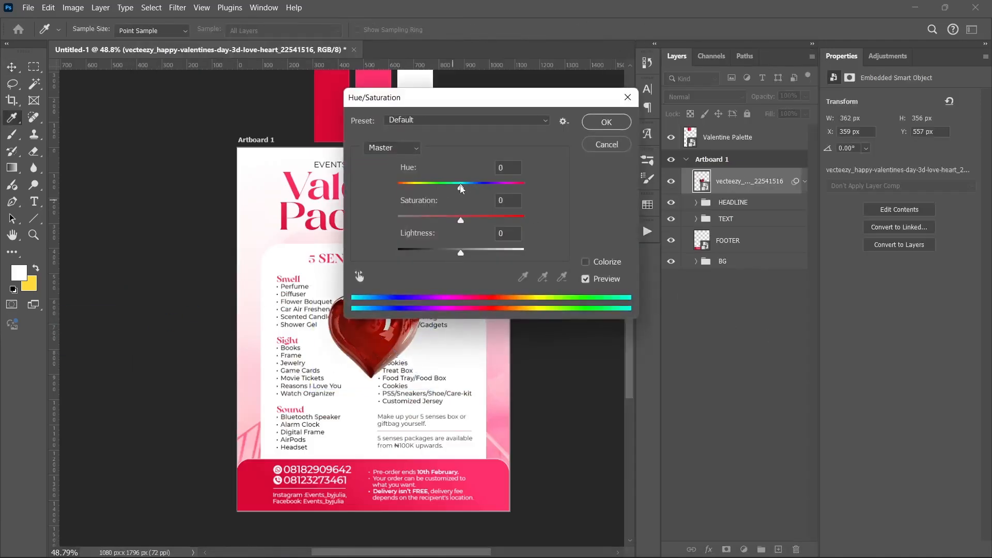
pyautogui.moveTo(461, 188); pyautogui.dragTo(442, 189)
pyautogui.moveTo(468, 100); pyautogui.dragTo(592, 106)
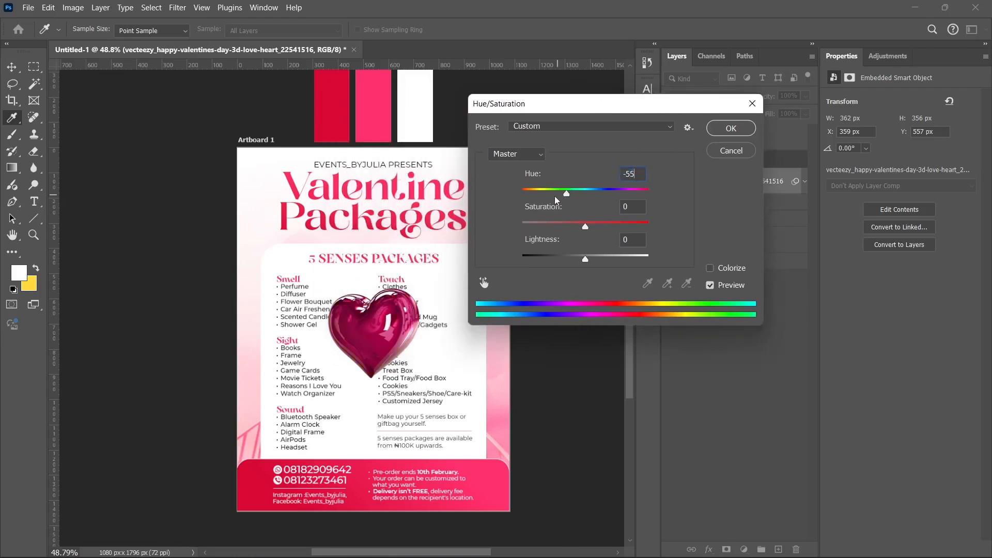
pyautogui.moveTo(556, 200); pyautogui.dragTo(594, 225)
pyautogui.click(730, 128)
pyautogui.click(806, 181)
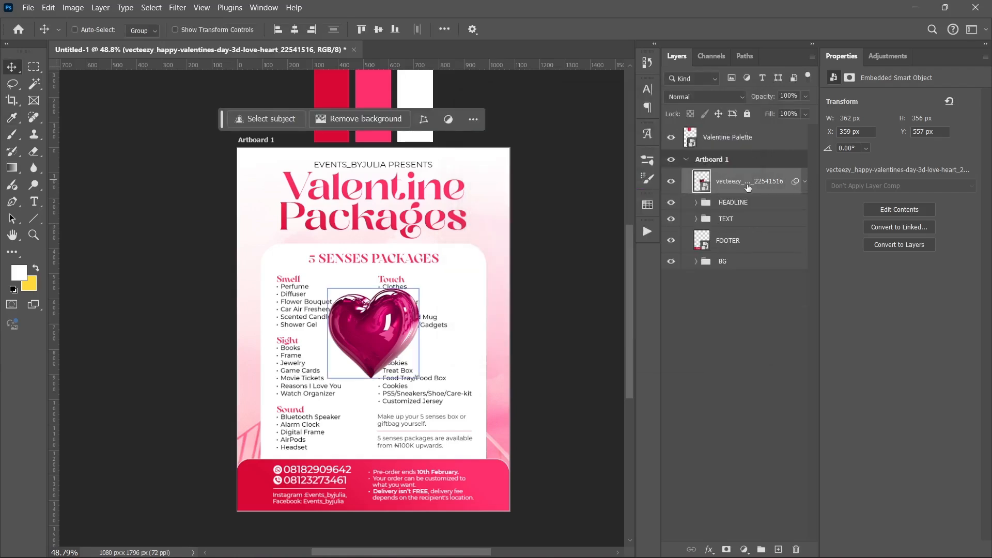
# Scale the heart to 44.72% and move it to the flyer's right edge where the white panel meets the footer
pyautogui.hotkey('ctrl', 't')
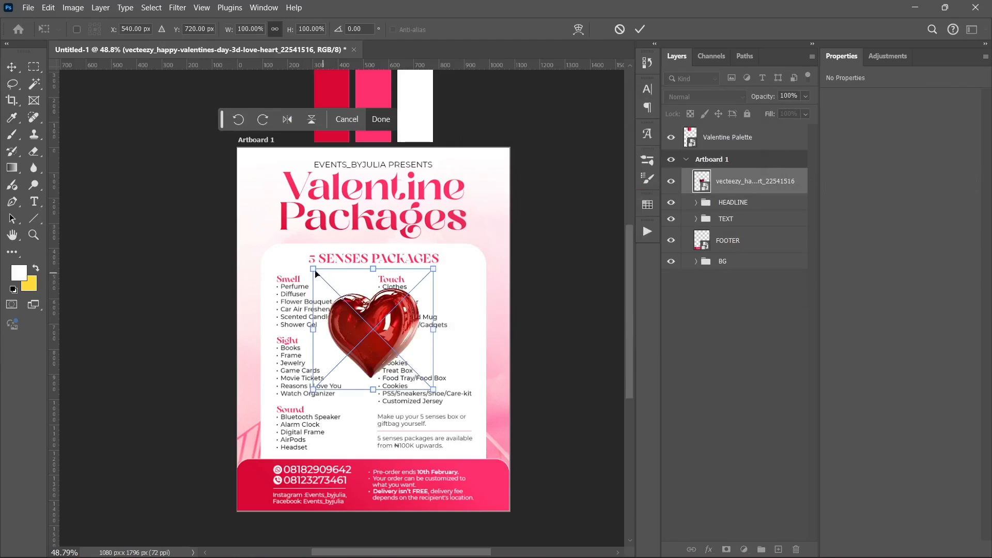
pyautogui.moveTo(314, 271); pyautogui.dragTo(333, 290)
pyautogui.moveTo(385, 331); pyautogui.dragTo(495, 435)
pyautogui.moveTo(493, 393); pyautogui.dragTo(492, 452)
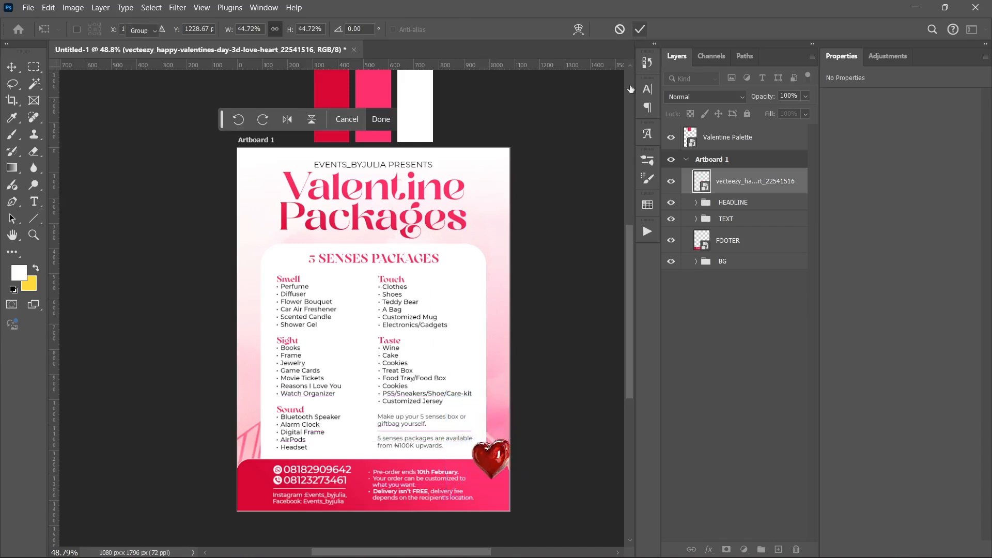
pyautogui.press('Return')
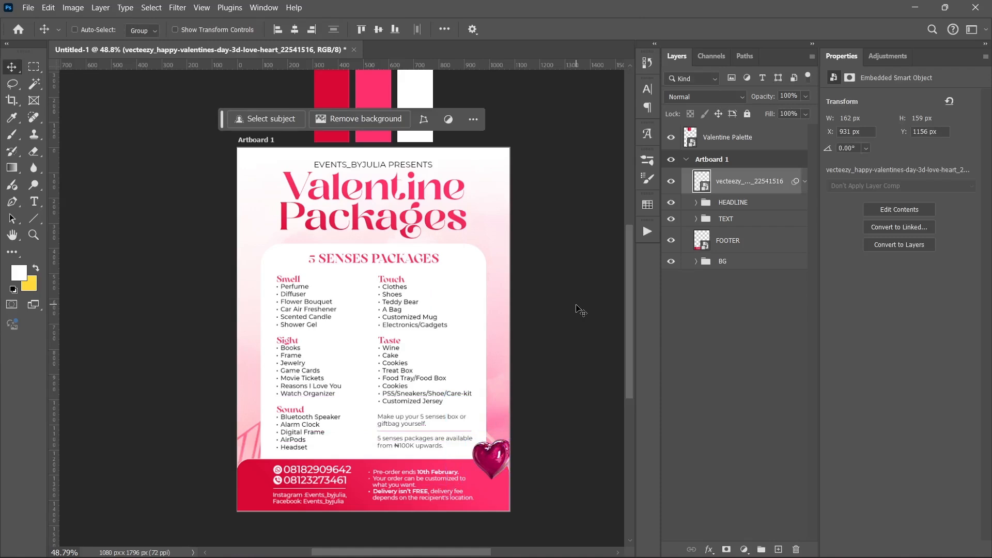
pyautogui.moveTo(585, 557)
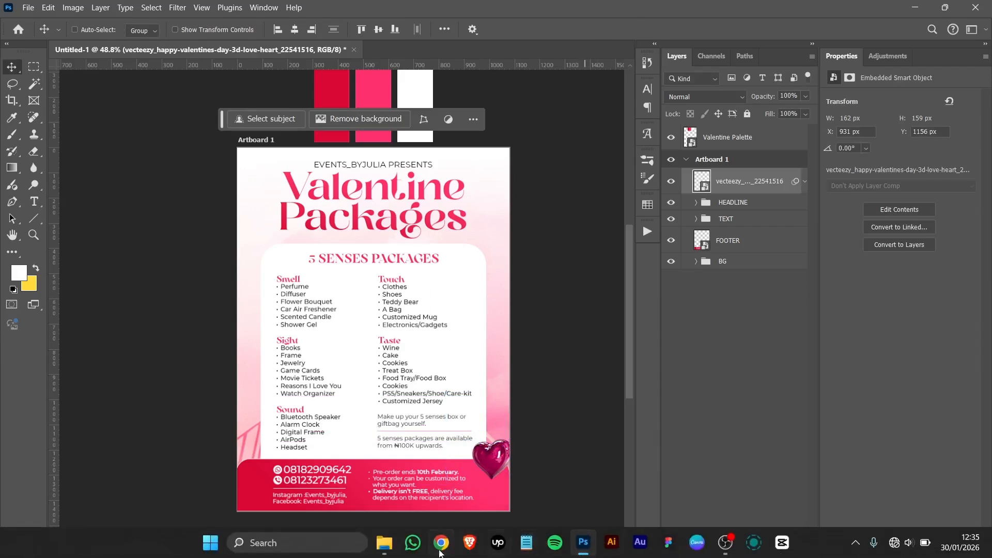
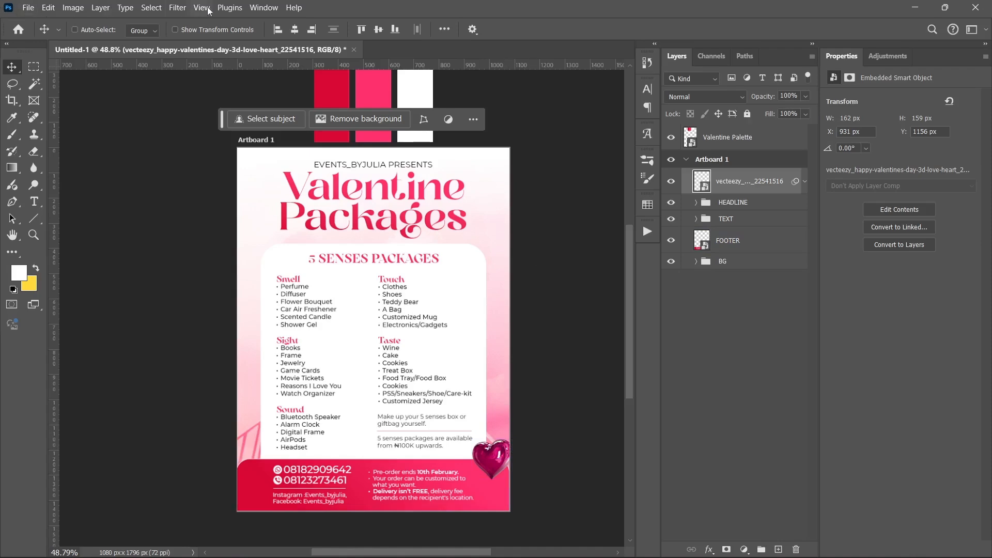
# Apply a 7-pixel Motion Blur with an adjusted angle to the heart, and duplicate it onto the flyer's left edge beside the Sight list
pyautogui.click(184, 9)
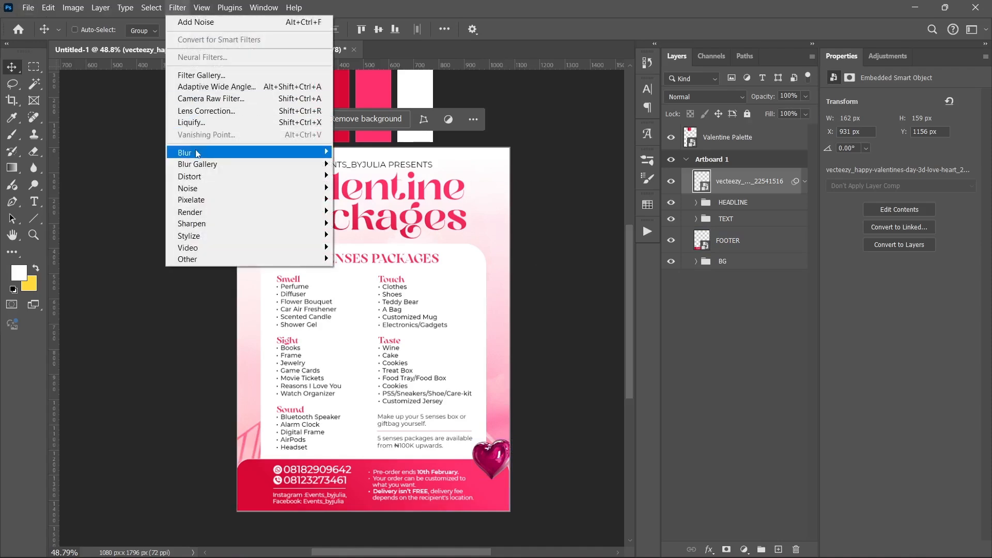
pyautogui.moveTo(196, 152)
pyautogui.click(362, 223)
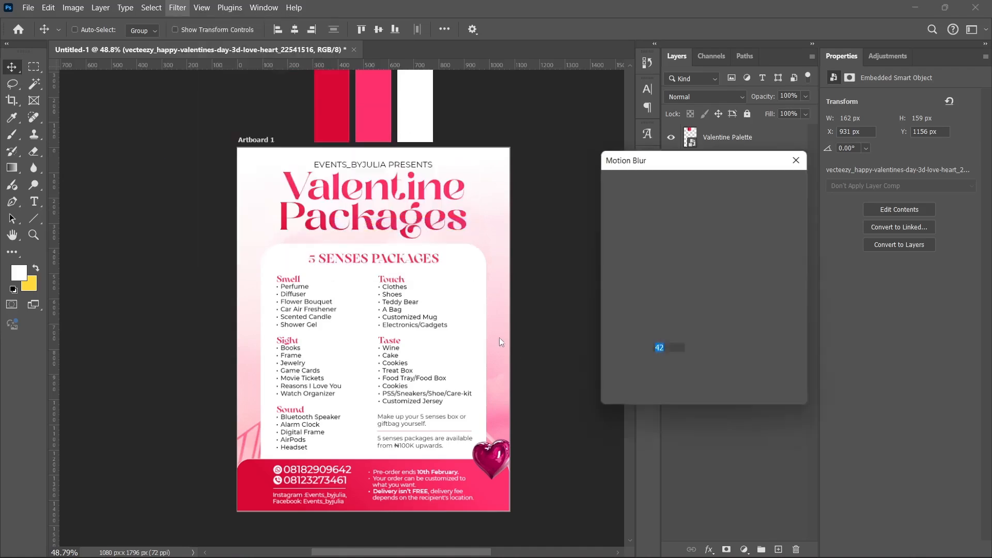
pyautogui.moveTo(640, 395); pyautogui.dragTo(616, 396)
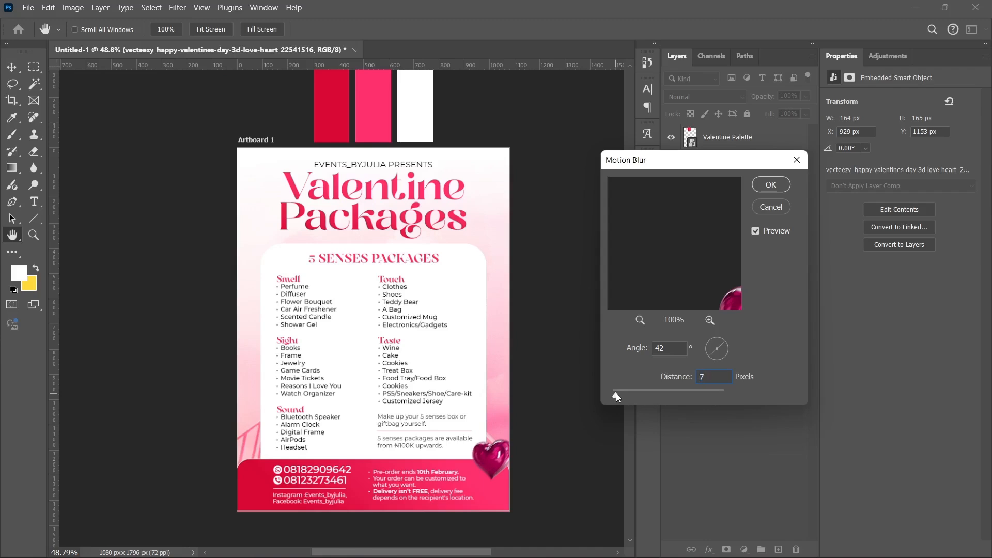
pyautogui.click(727, 349)
pyautogui.click(724, 351)
pyautogui.click(768, 183)
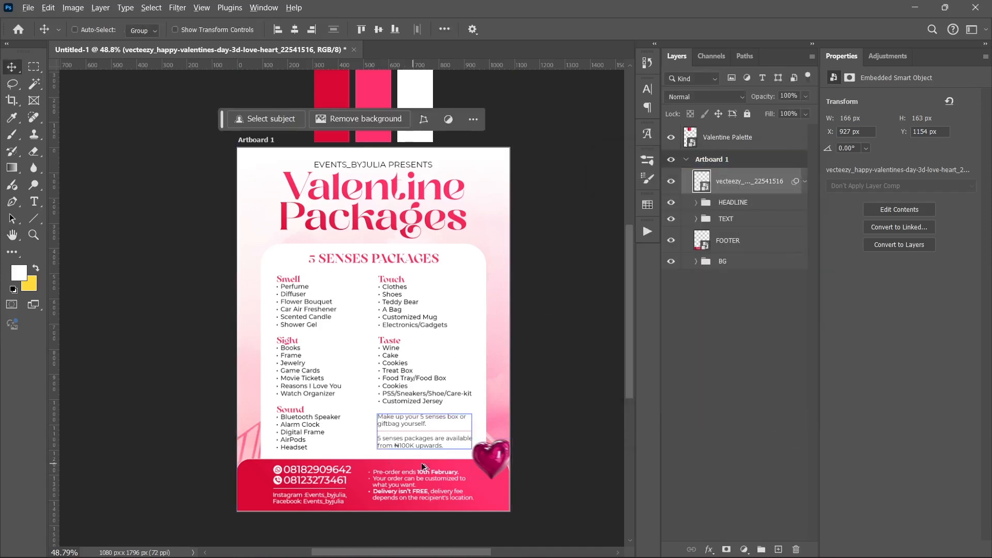
pyautogui.moveTo(483, 431); pyautogui.dragTo(273, 360)
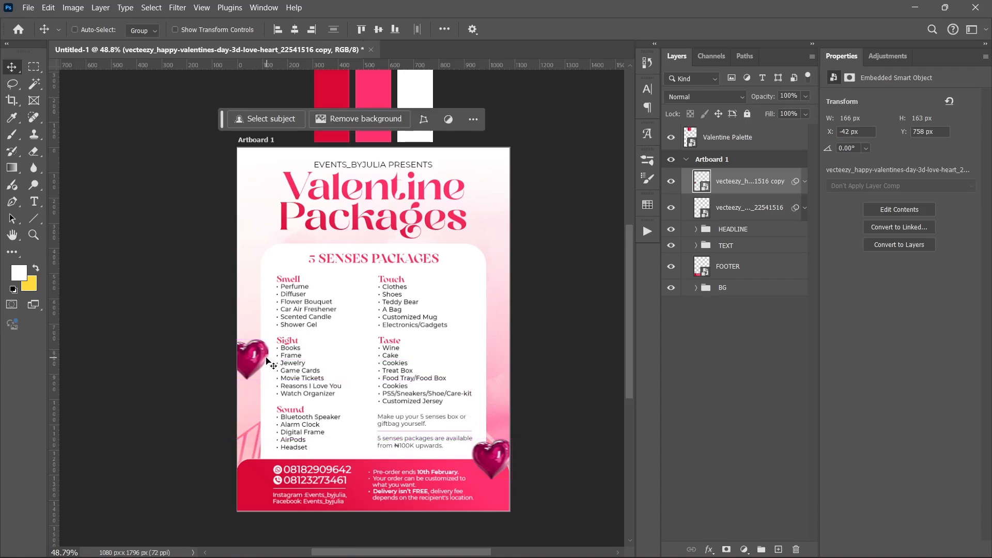
# Place the gold Decorative Ribbon image from the Valentine Assets folder above the hearts and scale it to 74.98%
pyautogui.moveTo(334, 556)
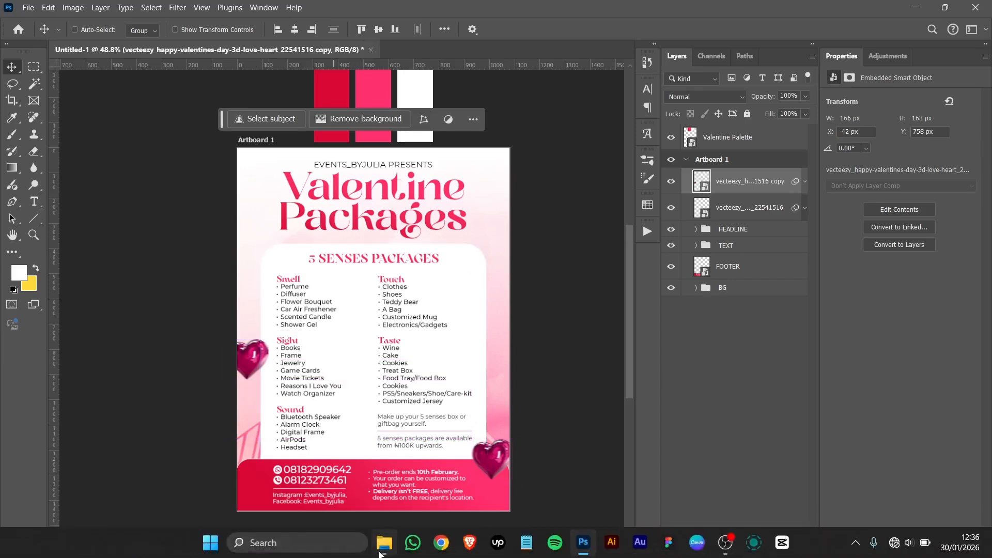
pyautogui.click(383, 553)
pyautogui.click(425, 206)
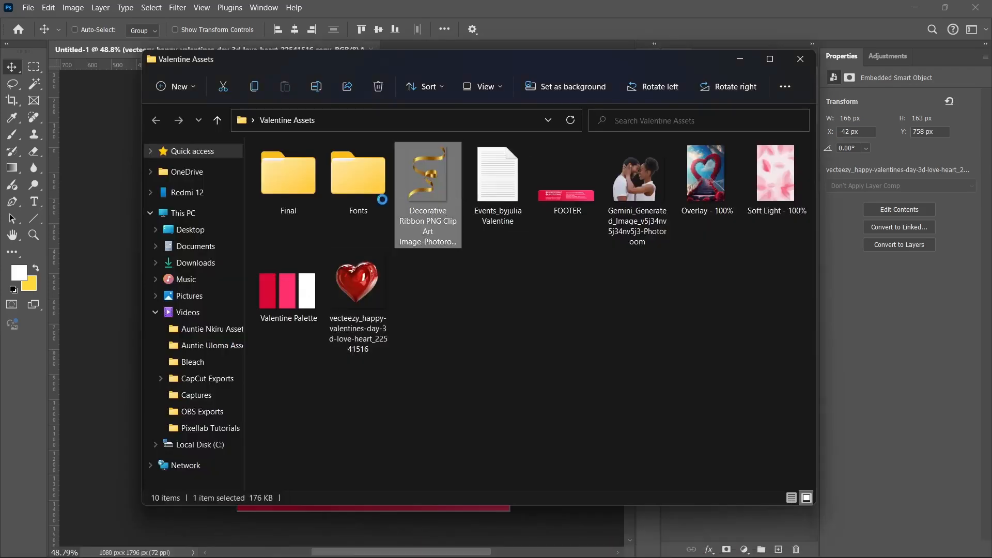
pyautogui.moveTo(382, 199); pyautogui.dragTo(111, 295)
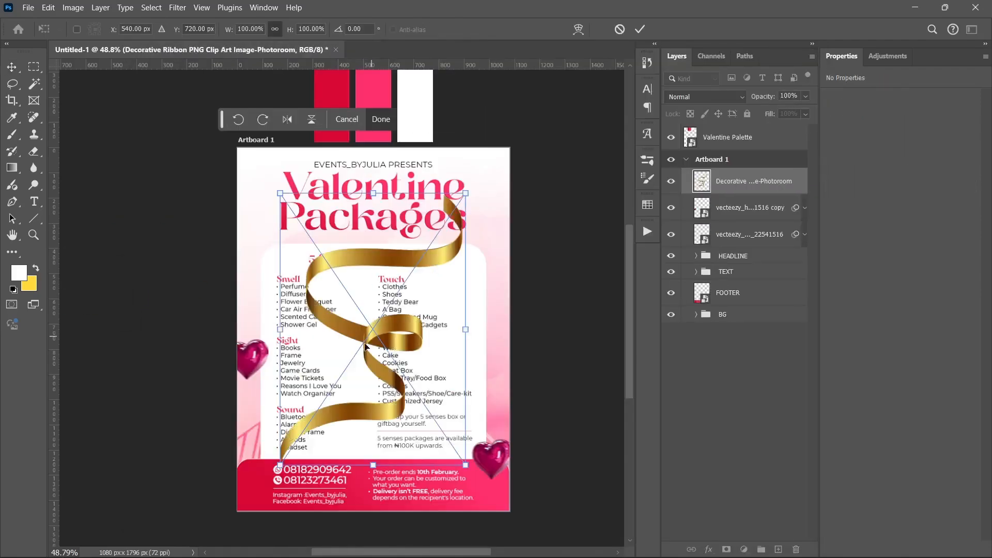
pyautogui.moveTo(463, 192); pyautogui.dragTo(418, 264)
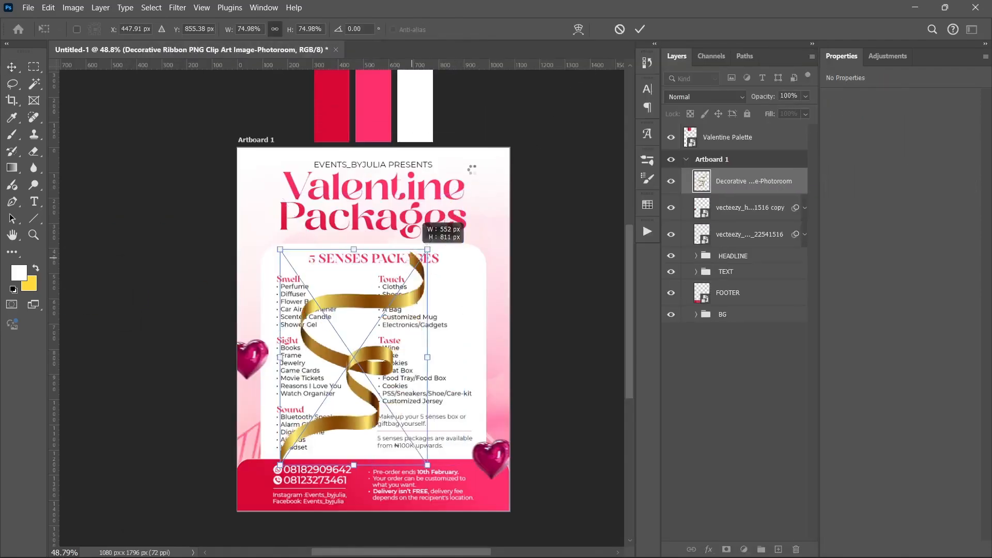
pyautogui.click(639, 29)
# Recolor the gold ribbon to red with Hue/Saturation, setting the hue to -39
pyautogui.hotkey('ctrl', 'u')
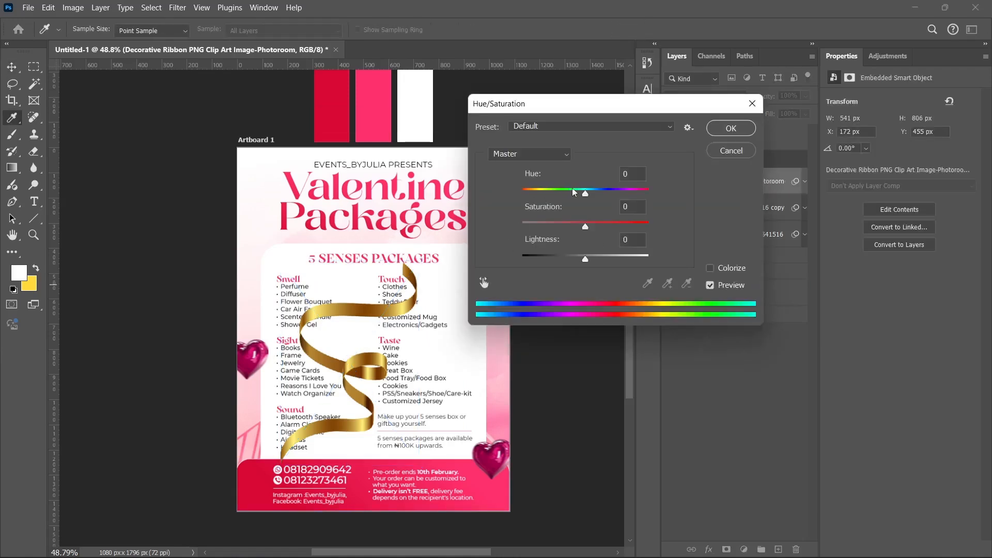
pyautogui.moveTo(585, 192); pyautogui.dragTo(560, 202)
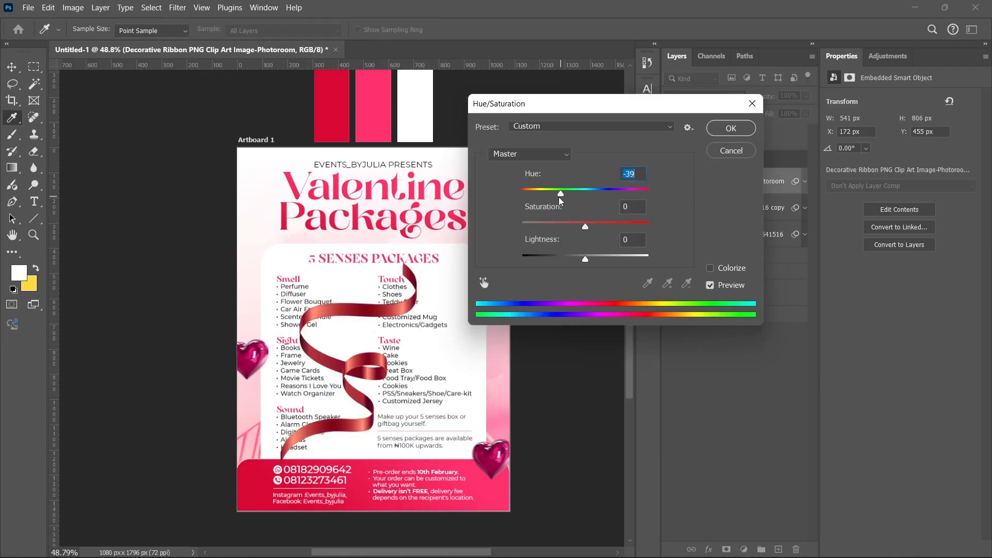
pyautogui.click(731, 128)
pyautogui.press('v')
# Move the ribbon to the flyer's upper-right corner, rotate it to -35 degrees, and flip it vertically
pyautogui.hotkey('ctrl', 't')
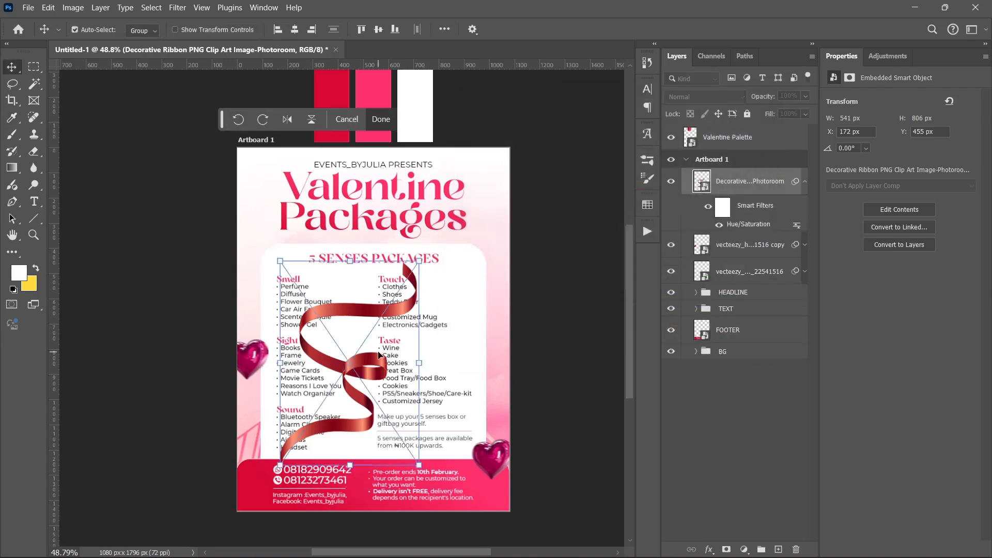
pyautogui.moveTo(379, 355); pyautogui.dragTo(438, 315)
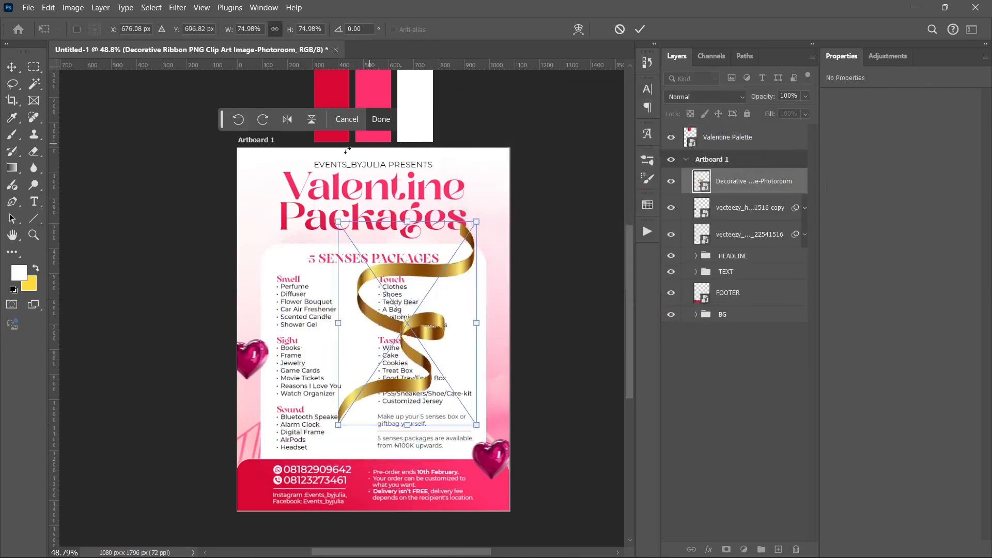
pyautogui.click(289, 118)
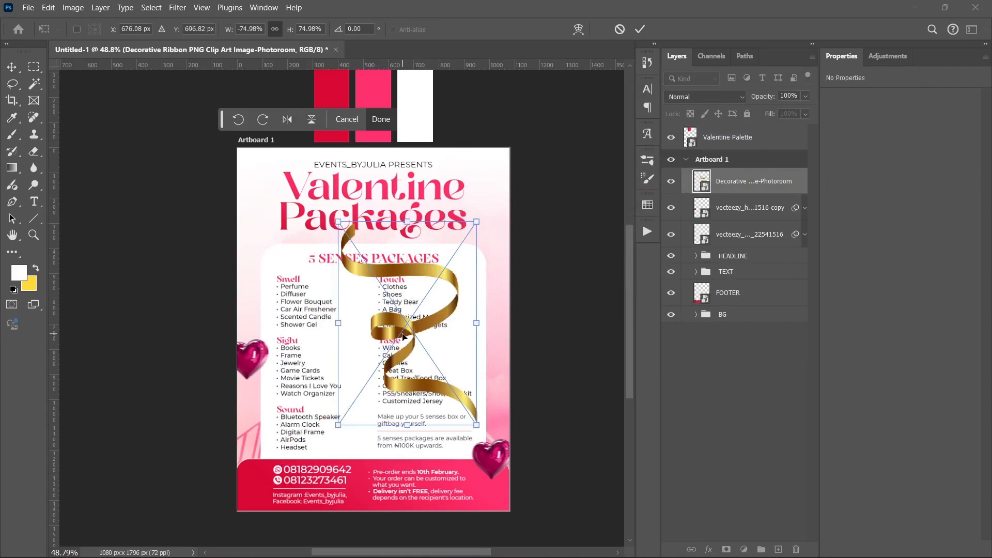
pyautogui.click(311, 119)
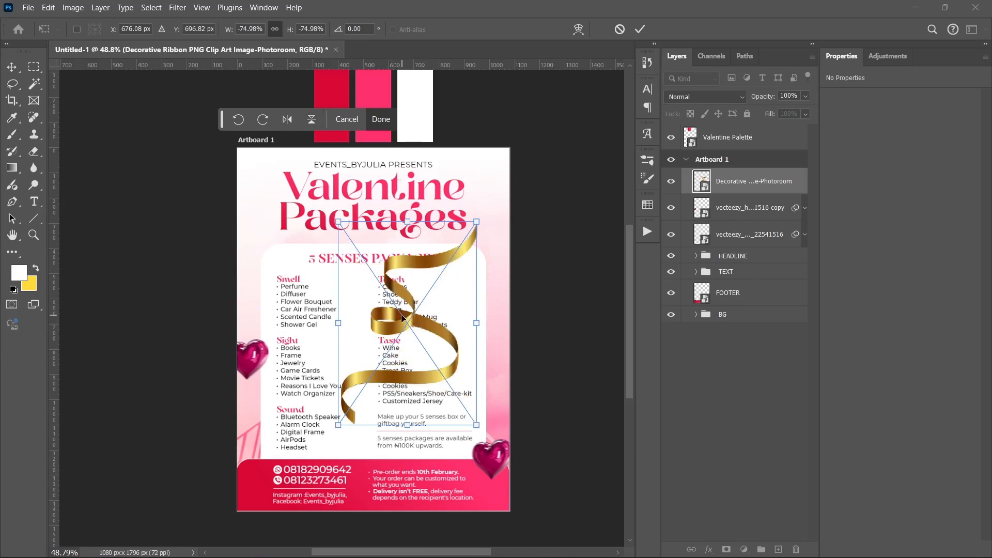
pyautogui.click(311, 120)
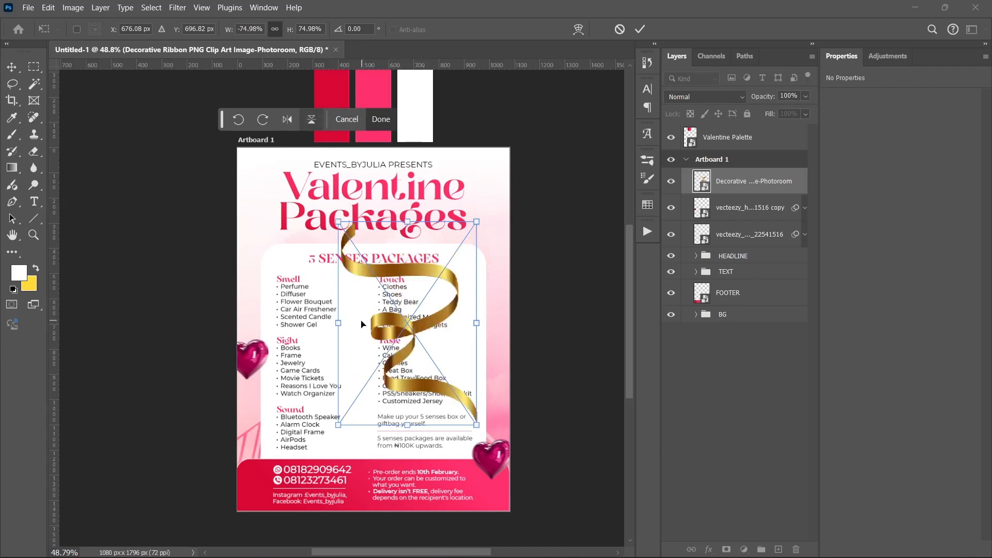
pyautogui.moveTo(385, 287); pyautogui.dragTo(513, 249)
pyautogui.moveTo(455, 193); pyautogui.dragTo(392, 201)
pyautogui.click(288, 119)
pyautogui.click(313, 120)
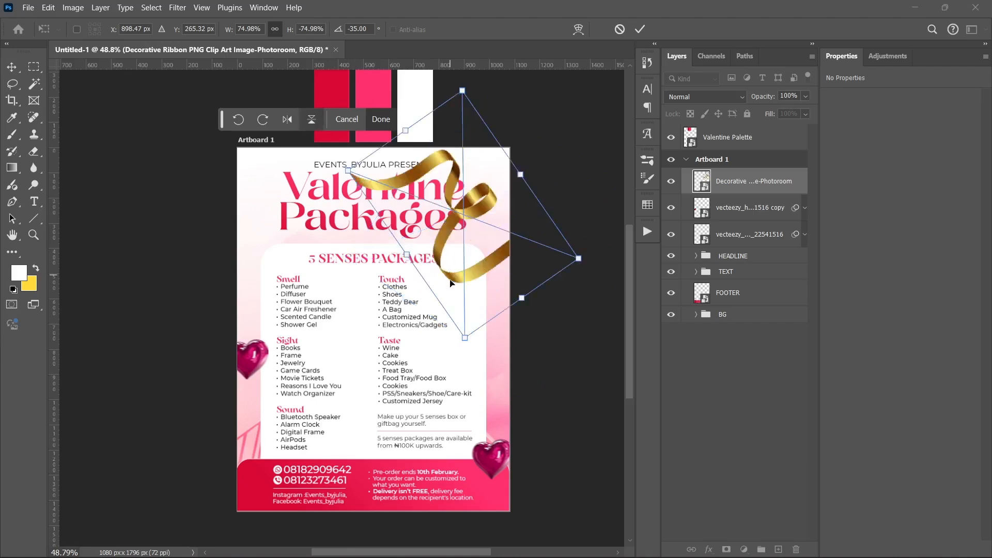
# Rotate the flipped ribbon to 24.54 degrees and place it partly off the flyer's lower-left edge, overlapping the footer
pyautogui.moveTo(451, 283); pyautogui.dragTo(474, 319)
pyautogui.moveTo(576, 128); pyautogui.dragTo(583, 263)
pyautogui.moveTo(500, 276); pyautogui.dragTo(248, 507)
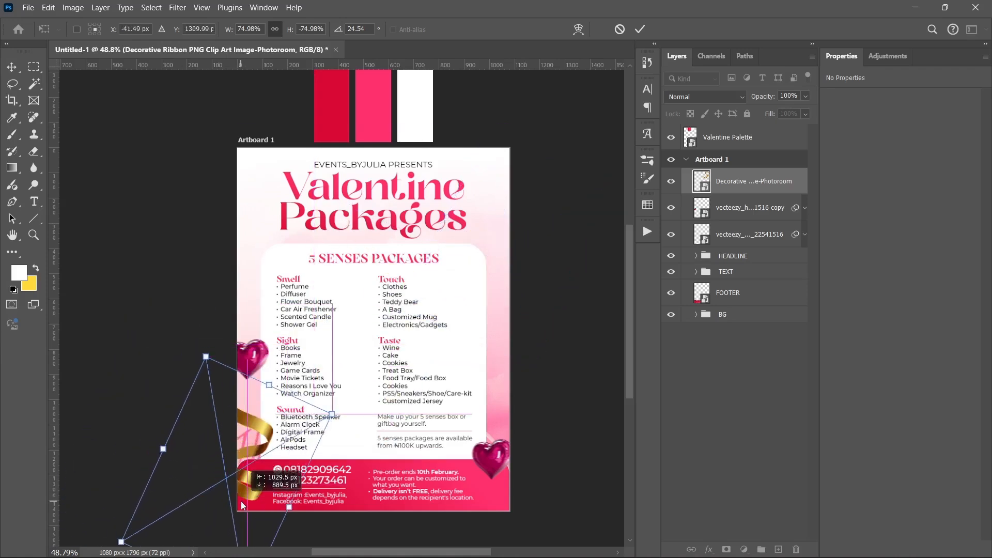
pyautogui.click(639, 28)
# Duplicate the red ribbon, flip the copy horizontally, and move it onto the flyer's right edge
pyautogui.moveTo(256, 483); pyautogui.dragTo(586, 180)
pyautogui.moveTo(501, 252); pyautogui.dragTo(388, 309)
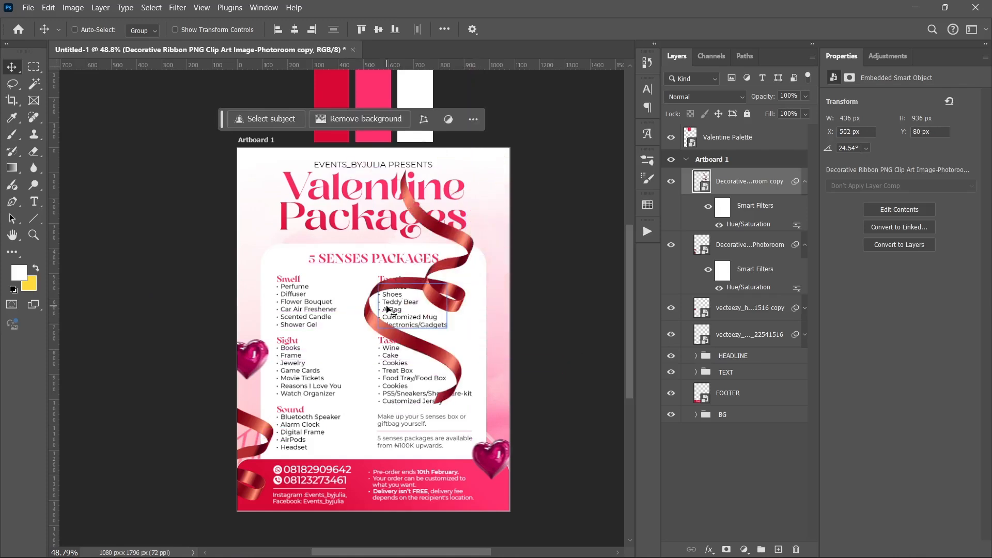
pyautogui.hotkey('ctrl', 't')
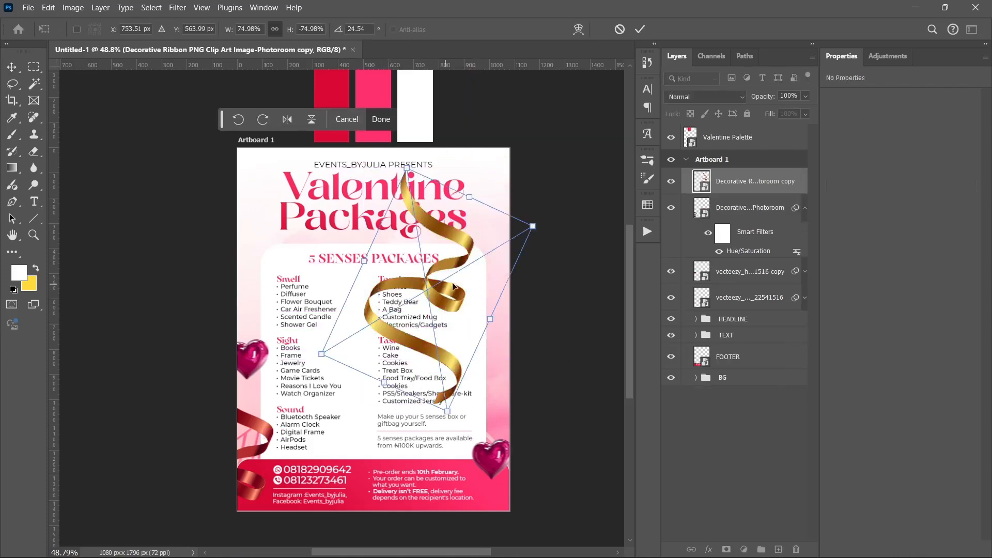
pyautogui.click(287, 120)
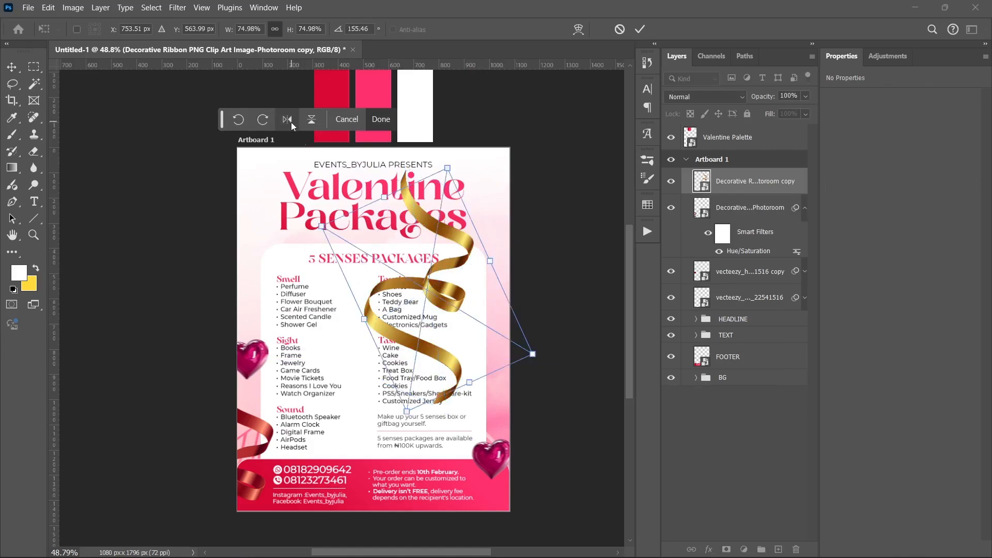
pyautogui.moveTo(433, 311); pyautogui.dragTo(507, 269)
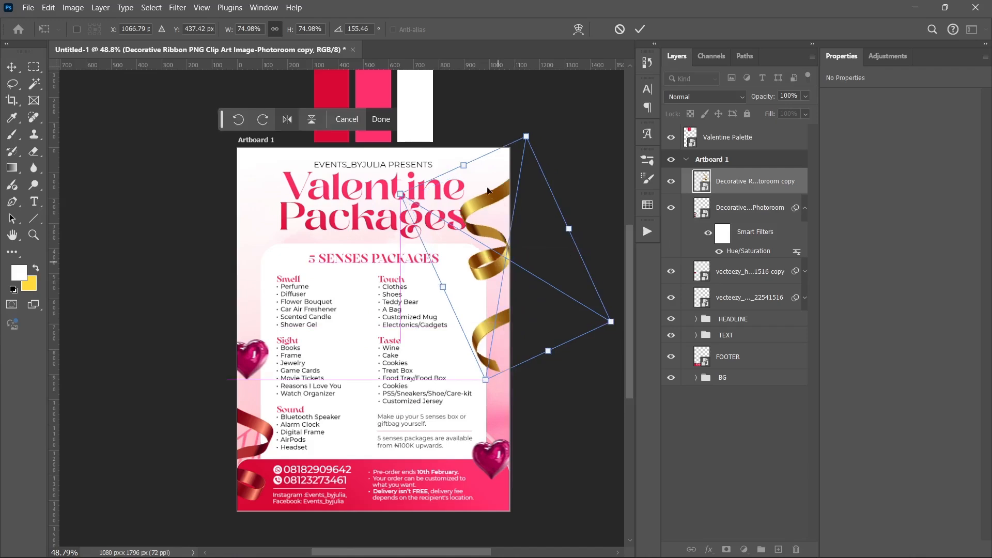
# Rotate the ribbon copy to -35.65 degrees and position it partly off the flyer's upper-right edge beside the headline
pyautogui.moveTo(487, 147); pyautogui.dragTo(551, 178)
pyautogui.moveTo(469, 263); pyautogui.dragTo(489, 226)
pyautogui.moveTo(516, 105); pyautogui.dragTo(497, 328)
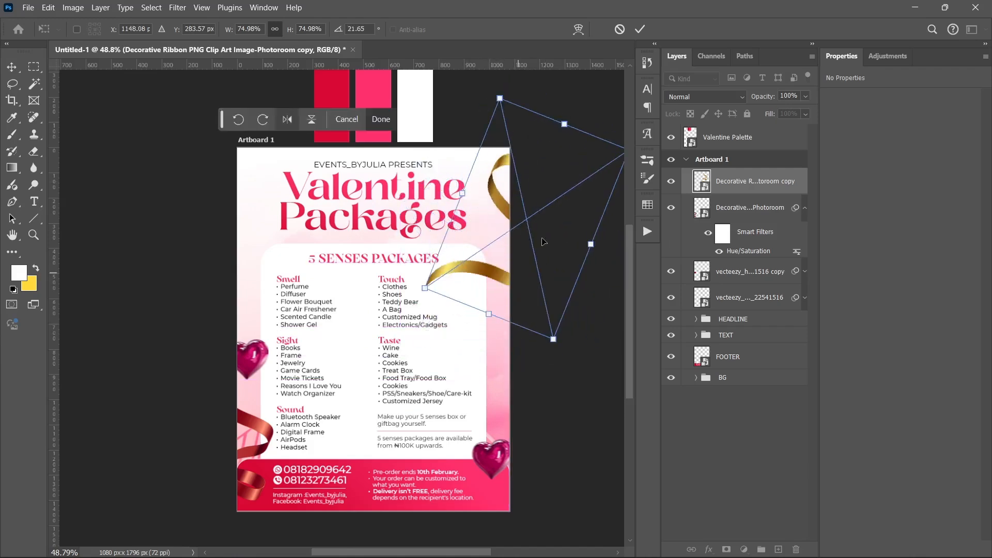
pyautogui.moveTo(533, 246); pyautogui.dragTo(503, 291)
pyautogui.moveTo(407, 324); pyautogui.dragTo(446, 363)
pyautogui.moveTo(421, 257); pyautogui.dragTo(438, 373)
pyautogui.moveTo(489, 306); pyautogui.dragTo(451, 258)
pyautogui.moveTo(480, 228); pyautogui.dragTo(489, 242)
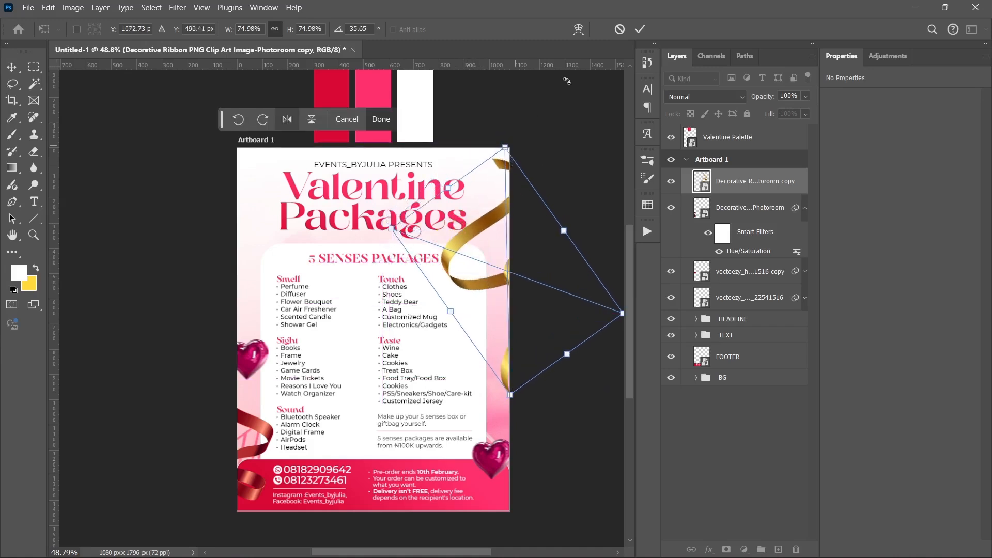
pyautogui.click(635, 30)
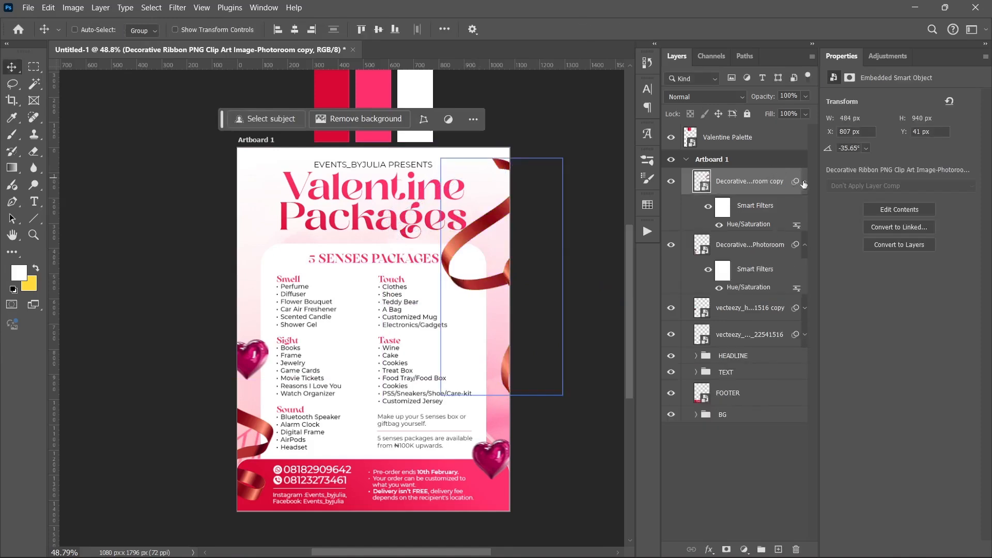
# Collapse both ribbon layers' smart filter lists and apply a 2-pixel Gaussian Blur to the ribbon copy
pyautogui.click(801, 244)
pyautogui.click(805, 181)
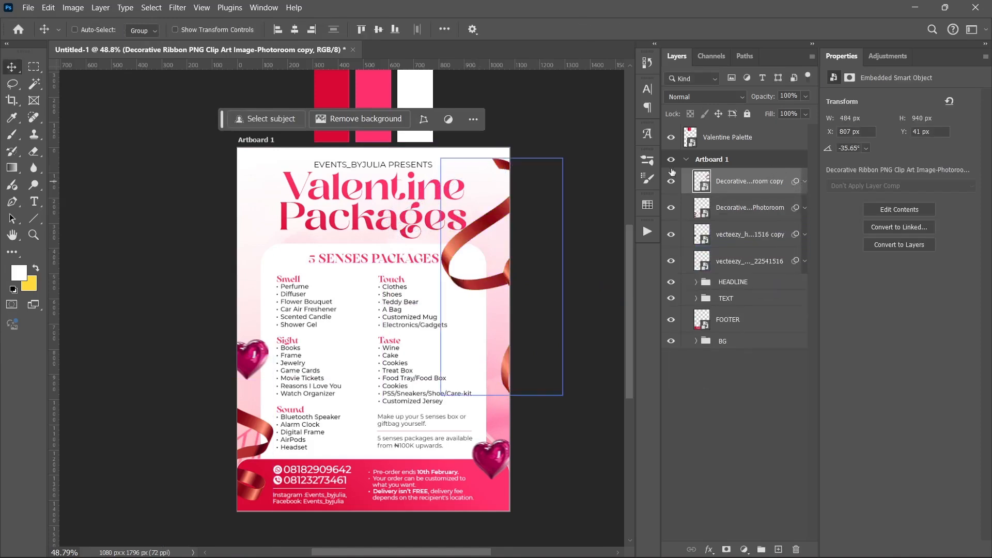
pyautogui.click(177, 8)
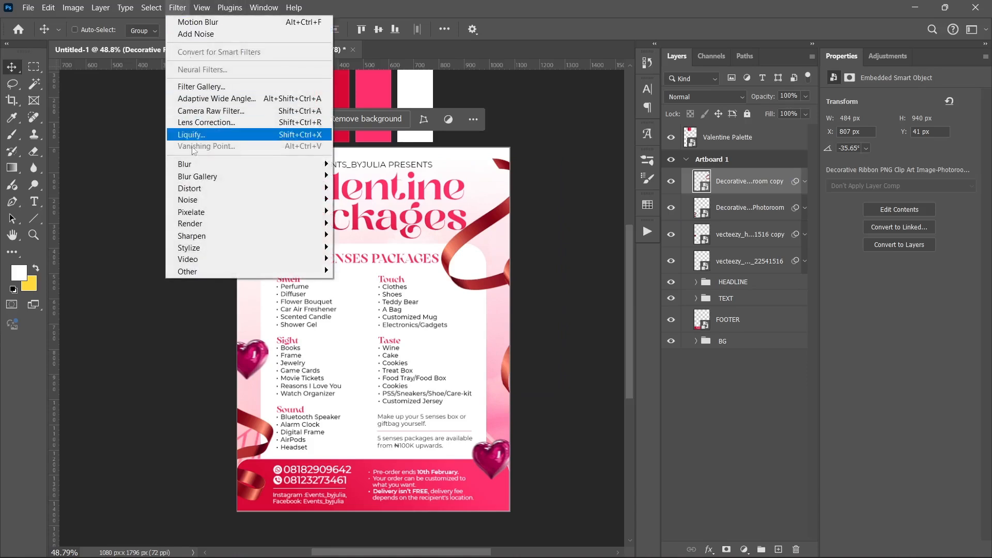
pyautogui.moveTo(197, 170)
pyautogui.click(351, 212)
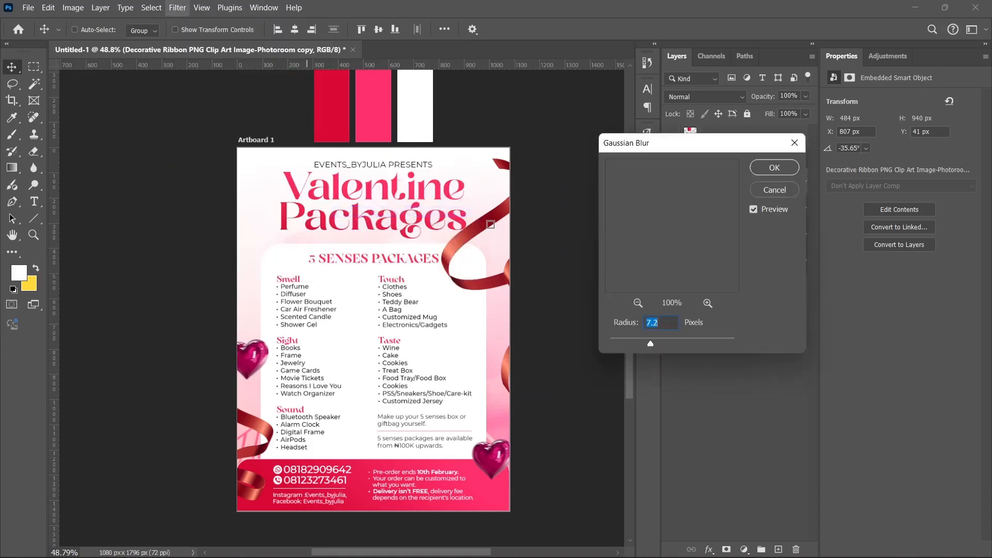
pyautogui.write('2')
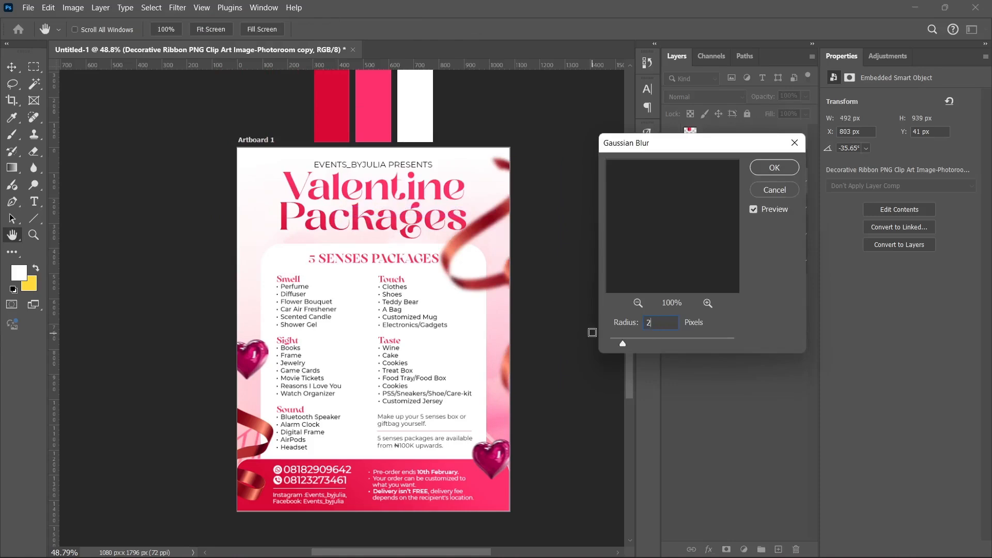
pyautogui.click(774, 168)
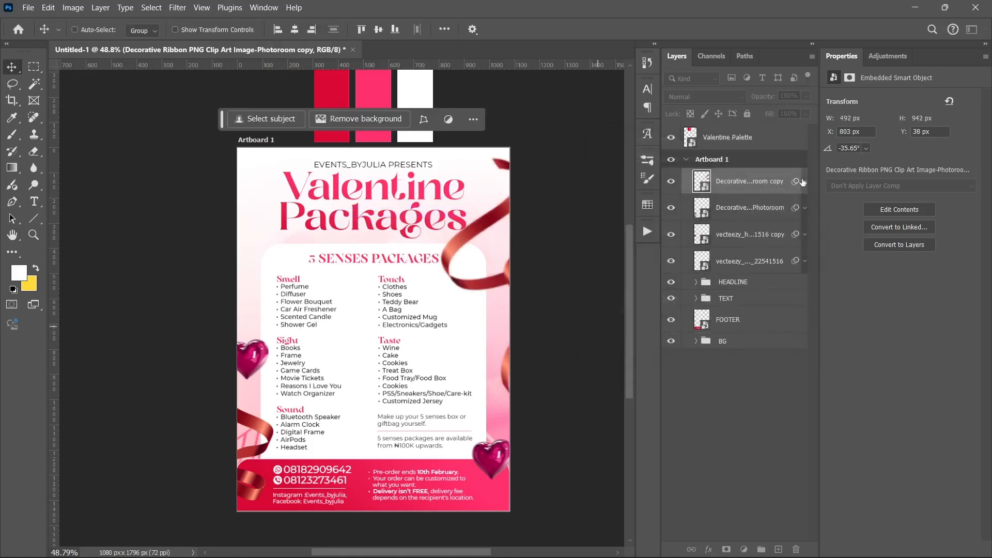
# Stamp all visible layers into a new smart object layer above the ribbon copy
pyautogui.click(746, 450)
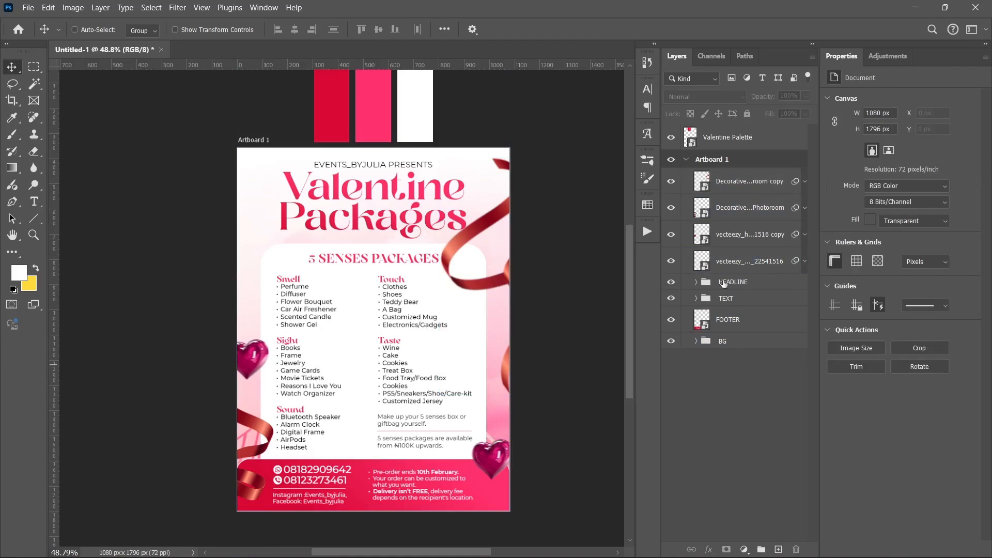
pyautogui.click(738, 179)
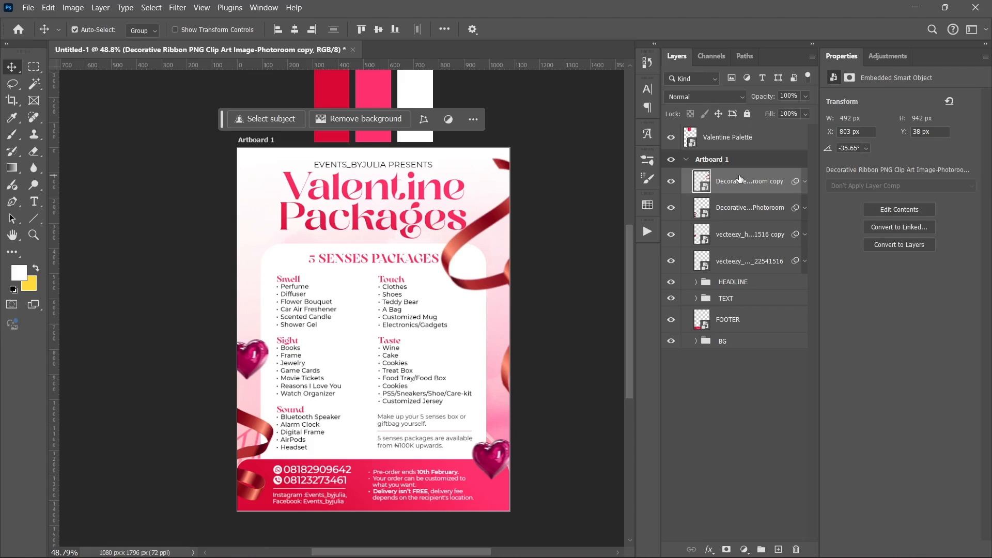
pyautogui.hotkey('ctrl', 'shift', 'alt', 'e')
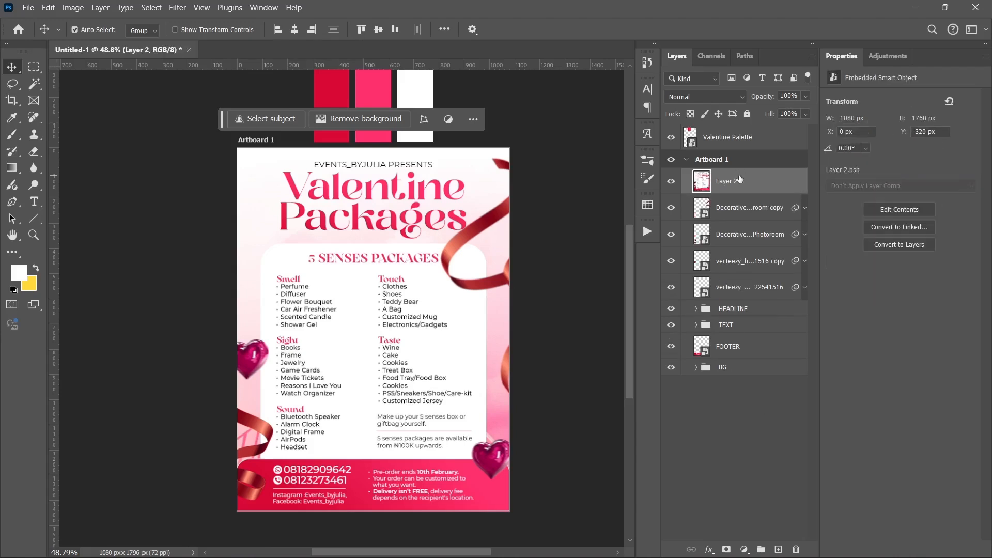
# Open the Camera Raw Filter on the stamped layer and set the contrast to +20
pyautogui.click(177, 7)
pyautogui.click(214, 124)
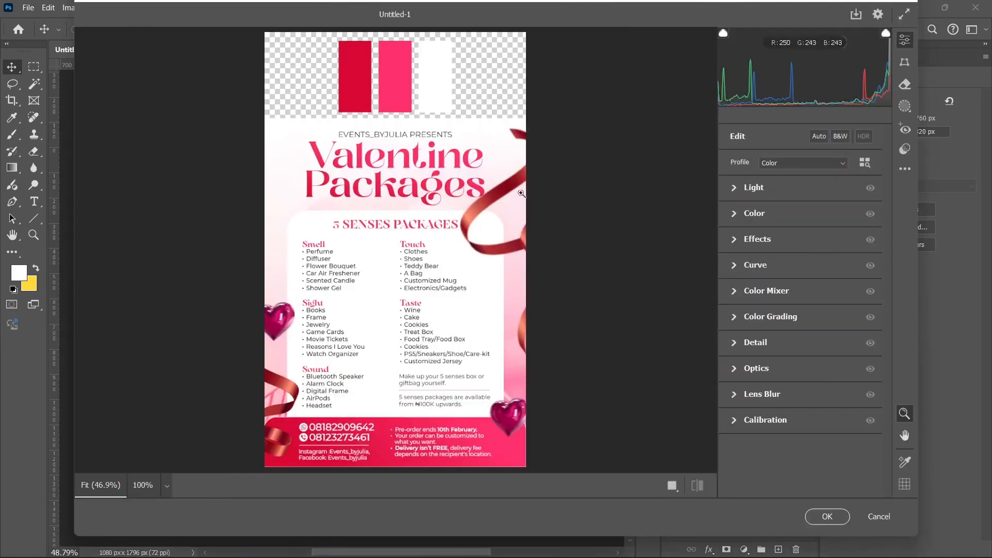
pyautogui.click(737, 187)
pyautogui.click(738, 187)
pyautogui.click(736, 186)
pyautogui.click(814, 239)
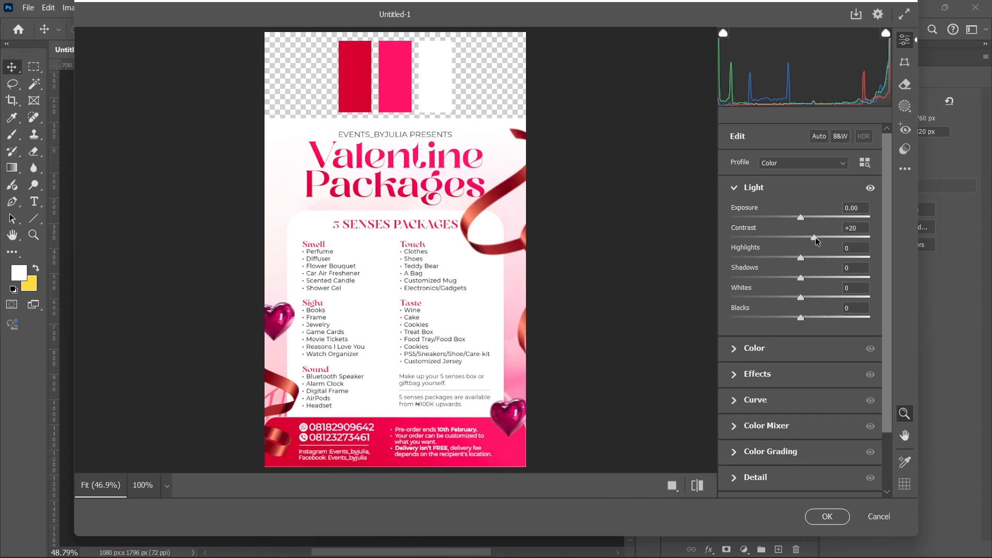
pyautogui.click(749, 191)
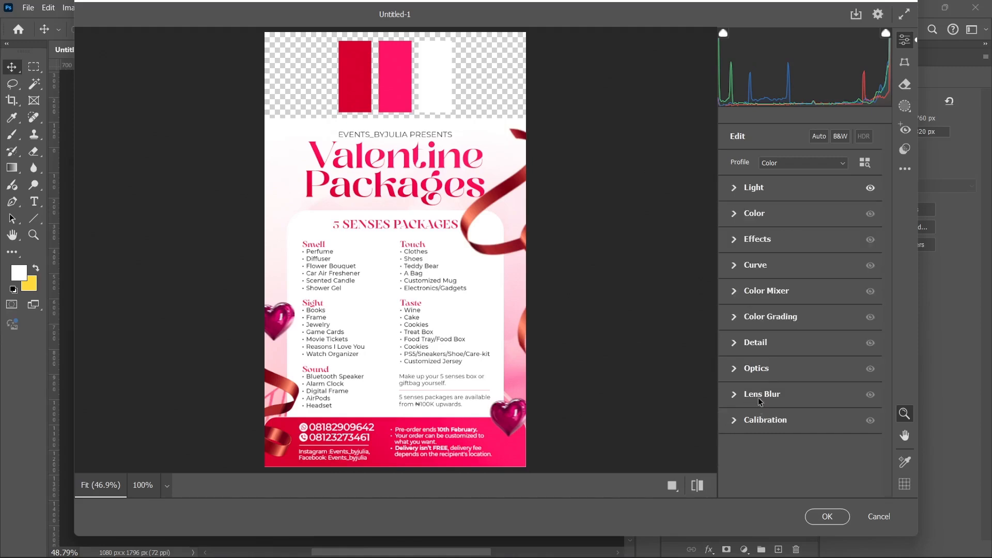
# Set the Camera Raw effects to texture +14, grain 7, and vignette -15
pyautogui.click(769, 252)
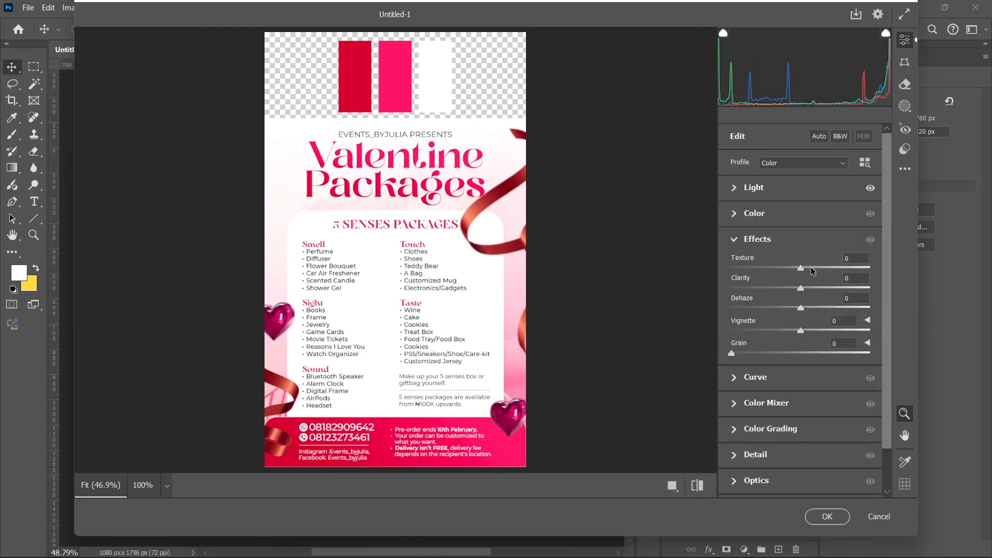
pyautogui.click(811, 267)
pyautogui.click(742, 354)
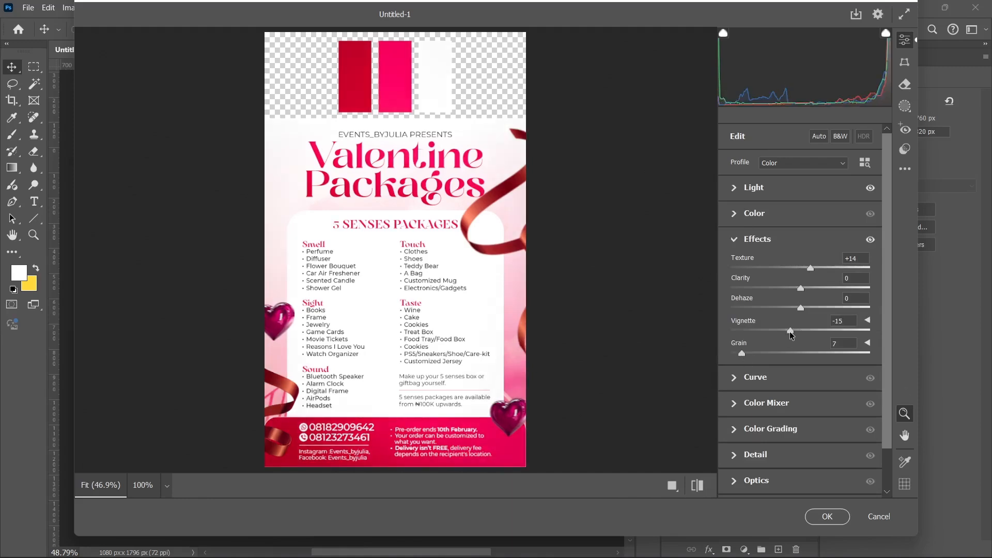
pyautogui.click(739, 241)
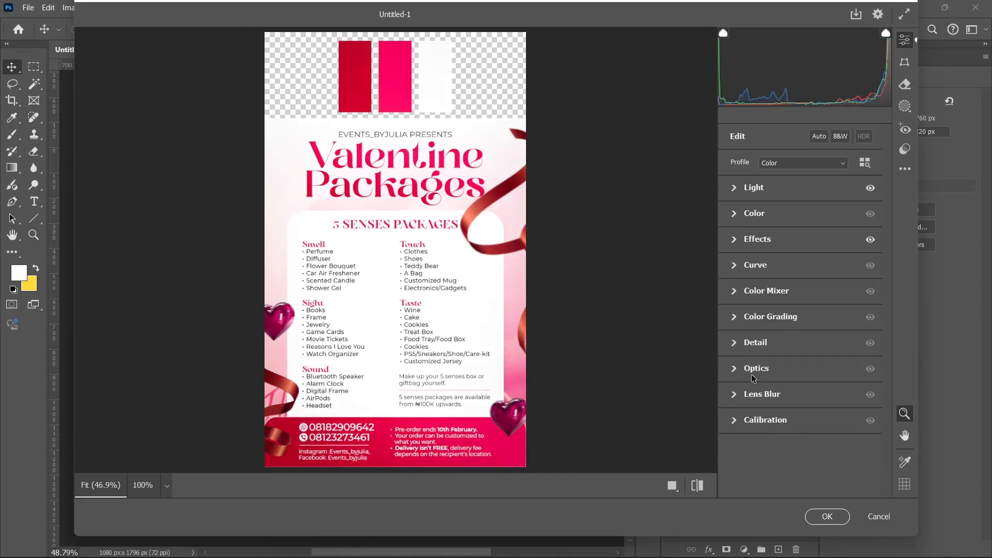
# Set the sharpening to 11 and apply the Camera Raw Filter
pyautogui.click(750, 346)
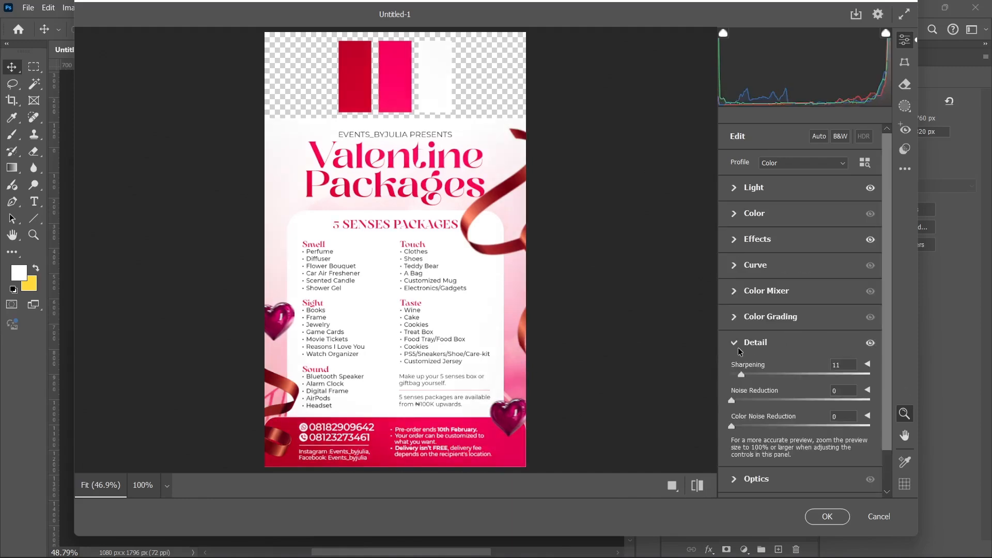
pyautogui.click(739, 351)
pyautogui.click(824, 516)
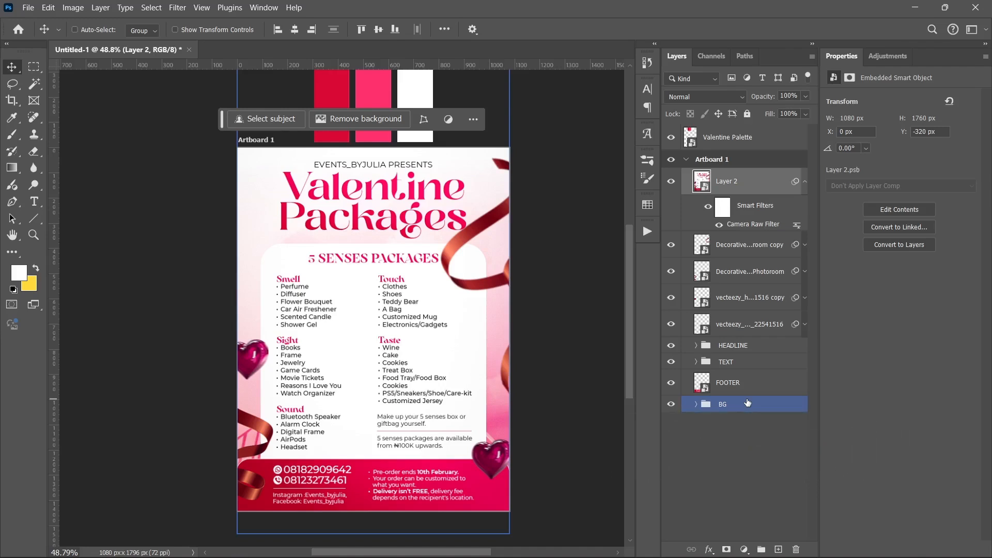
pyautogui.click(749, 382)
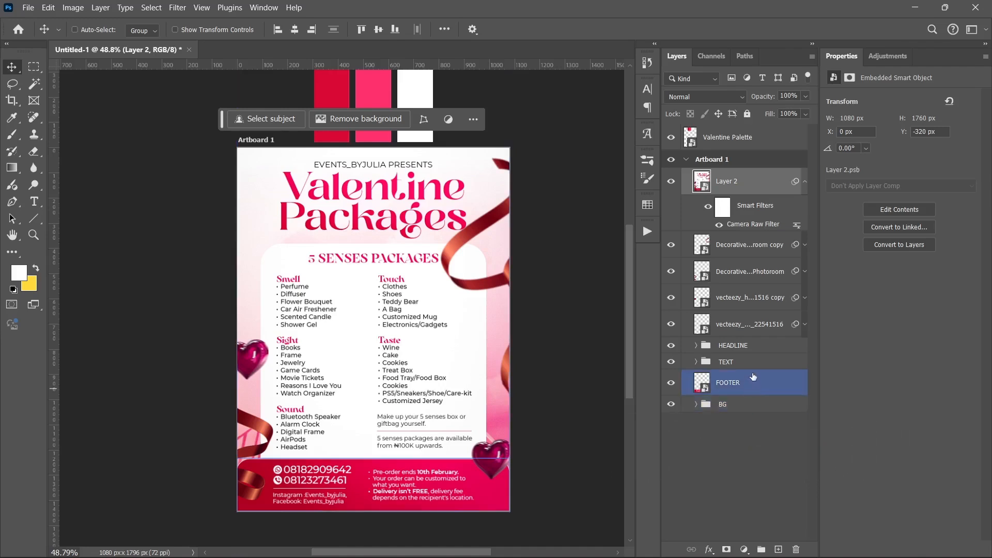
pyautogui.click(750, 348)
pyautogui.keyDown('ctrl'); pyautogui.click(749, 354); pyautogui.keyUp('ctrl')
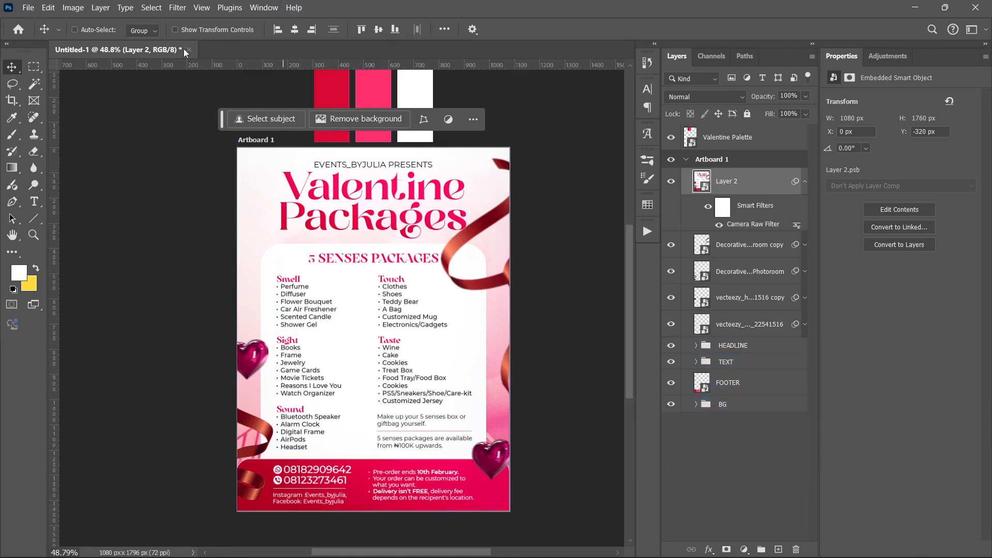